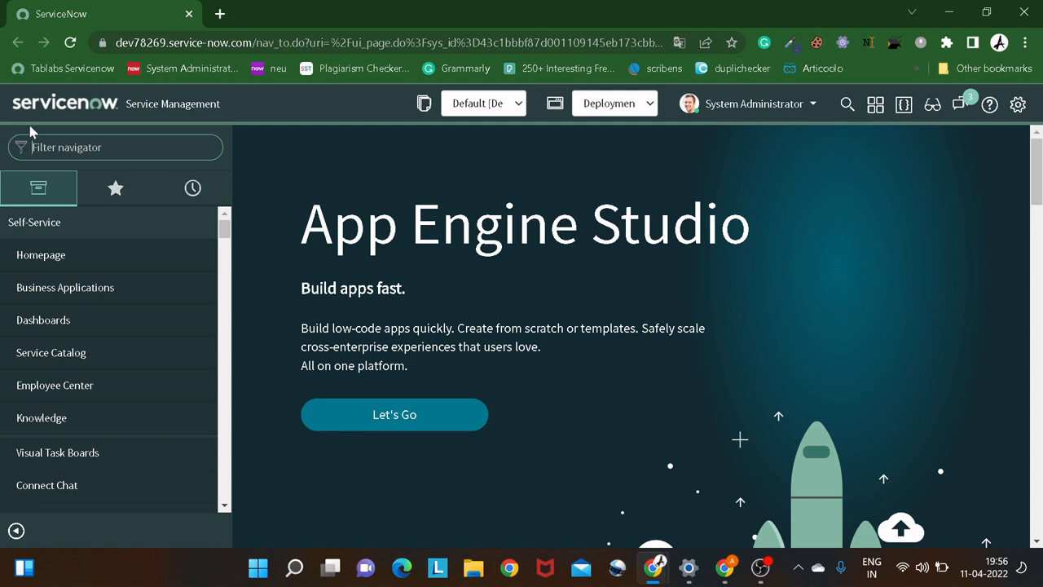
Filter the navigator for "workflow ver", view the Workflow Versions list in a separate browser tab, and close that tab.
{"action": "type", "text": "wor"}
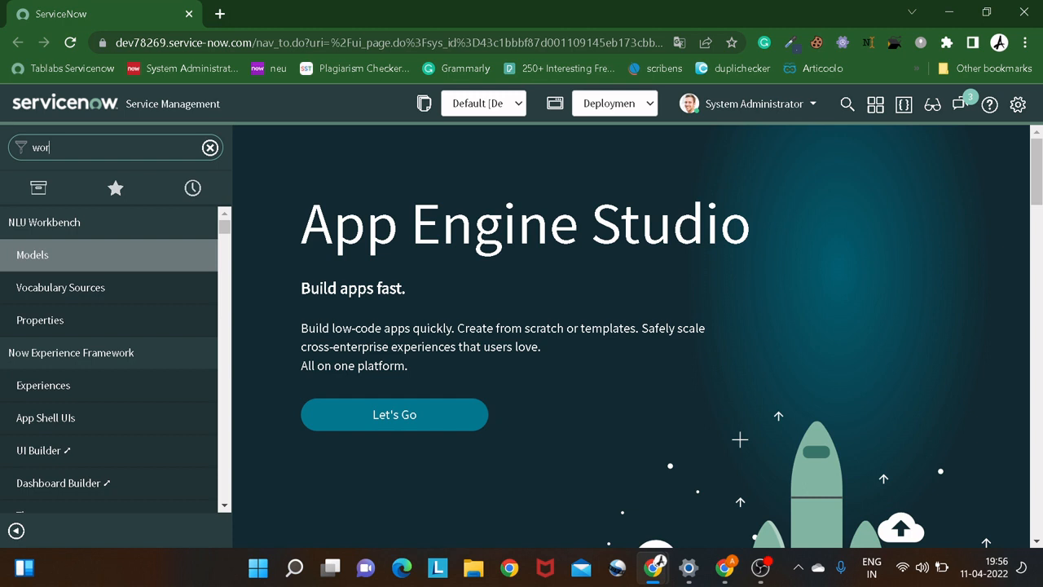
{"action": "type", "text": "kflow ver"}
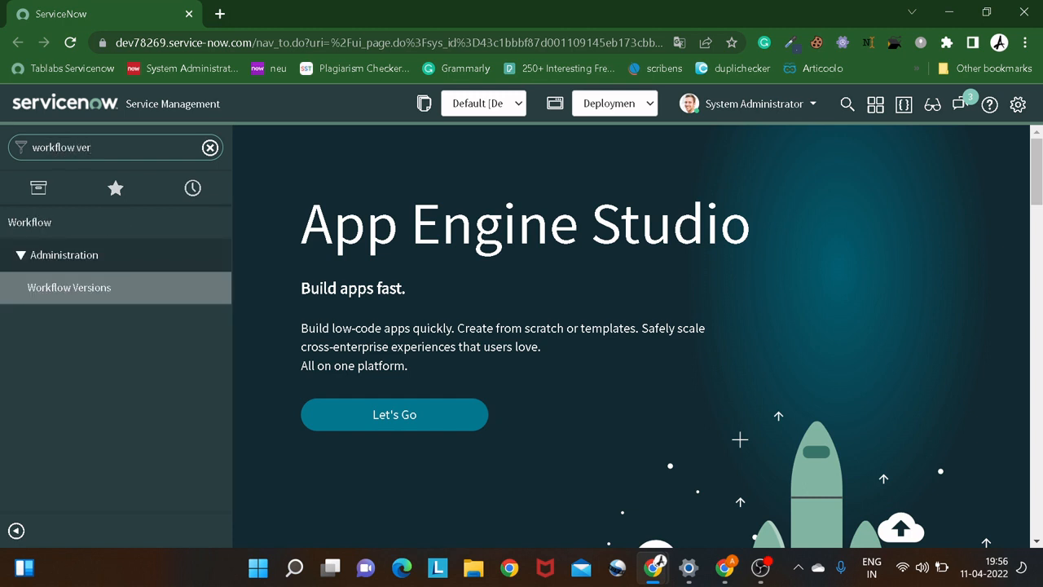
{"action": "right_click", "coordinate": [58, 296]}
{"action": "left_click", "coordinate": [114, 305]}
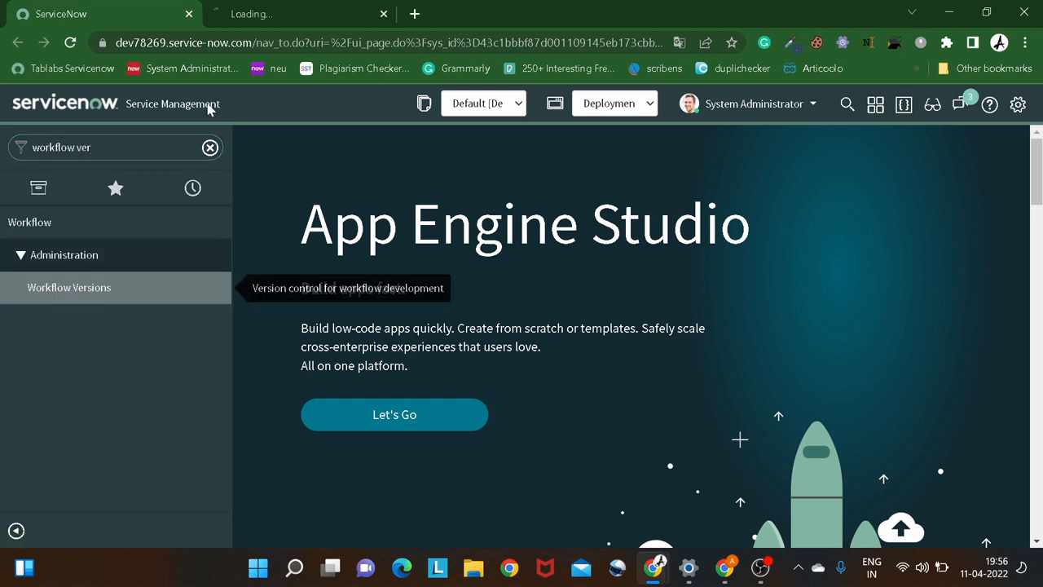
{"action": "left_click", "coordinate": [312, 18]}
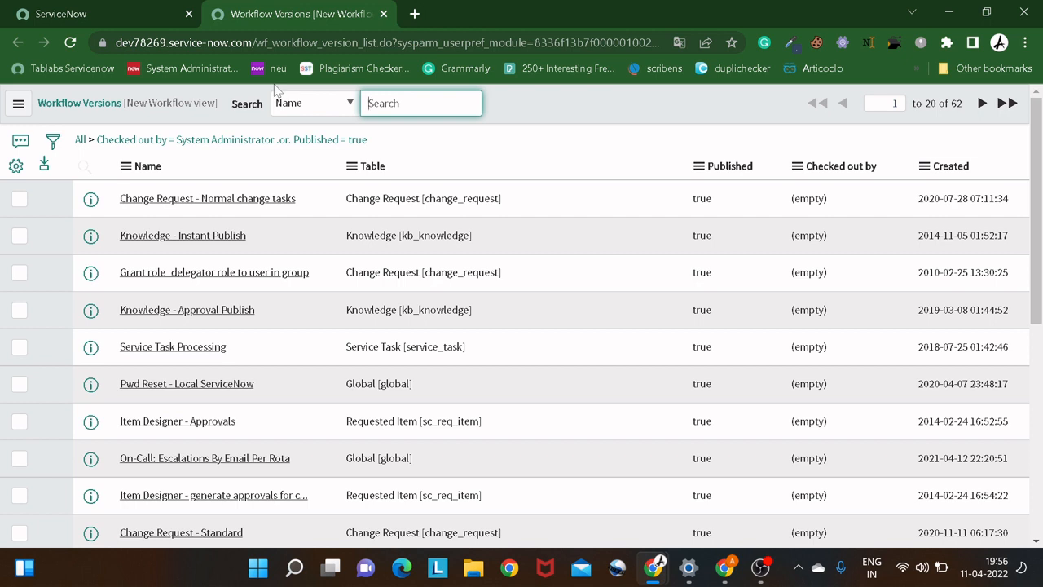
{"action": "left_click", "coordinate": [383, 14]}
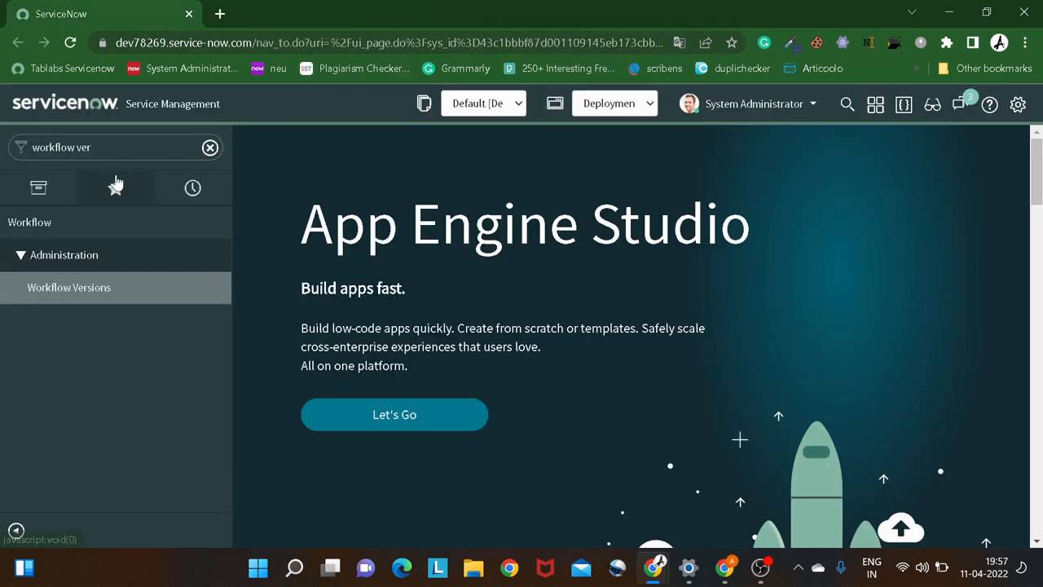
Filter the navigator for "flow des" and open Flow Designer in a new browser tab.
{"action": "left_click", "coordinate": [209, 148]}
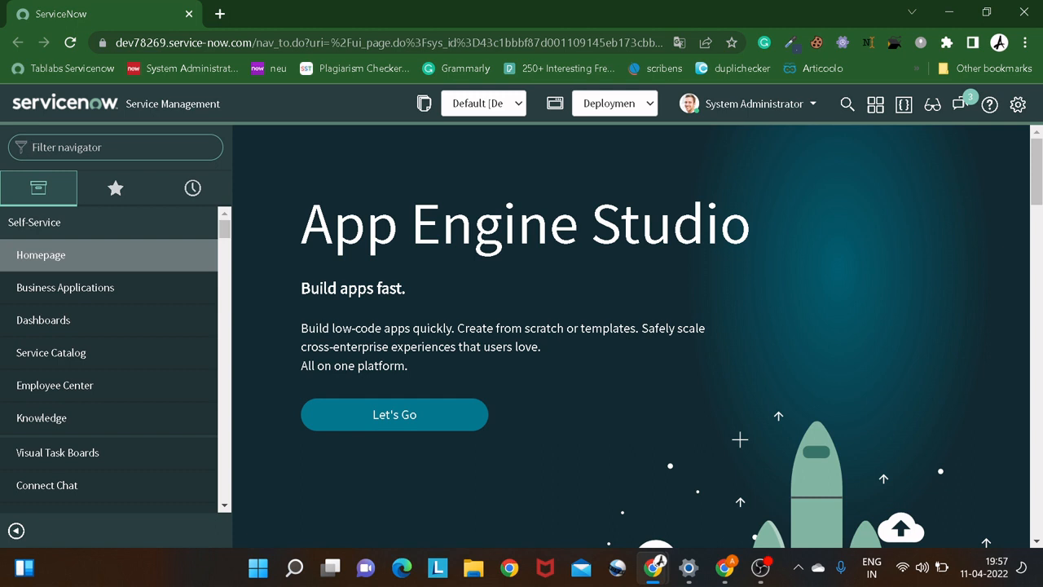
{"action": "type", "text": "flow"}
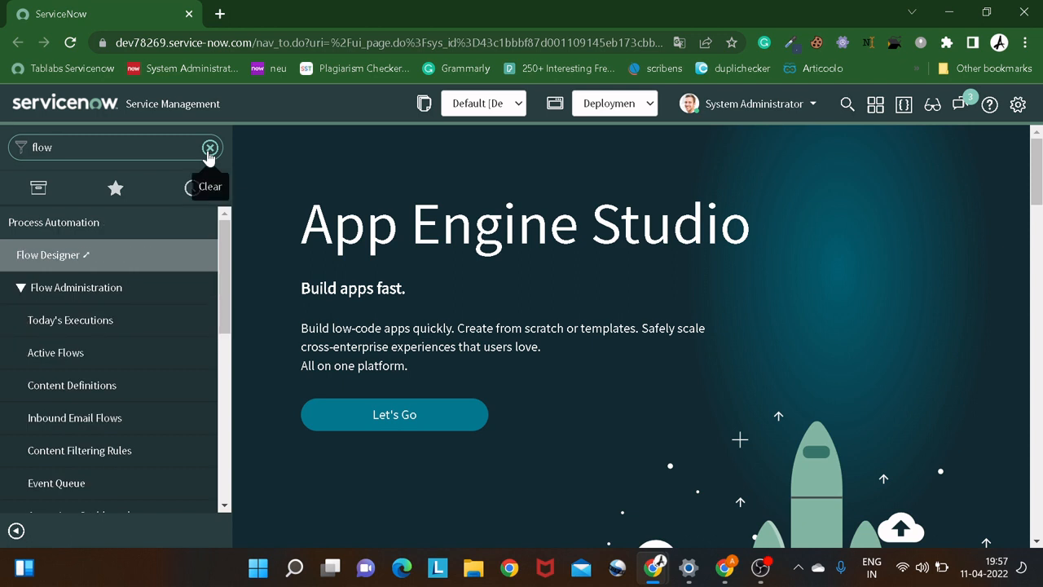
{"action": "type", "text": " des"}
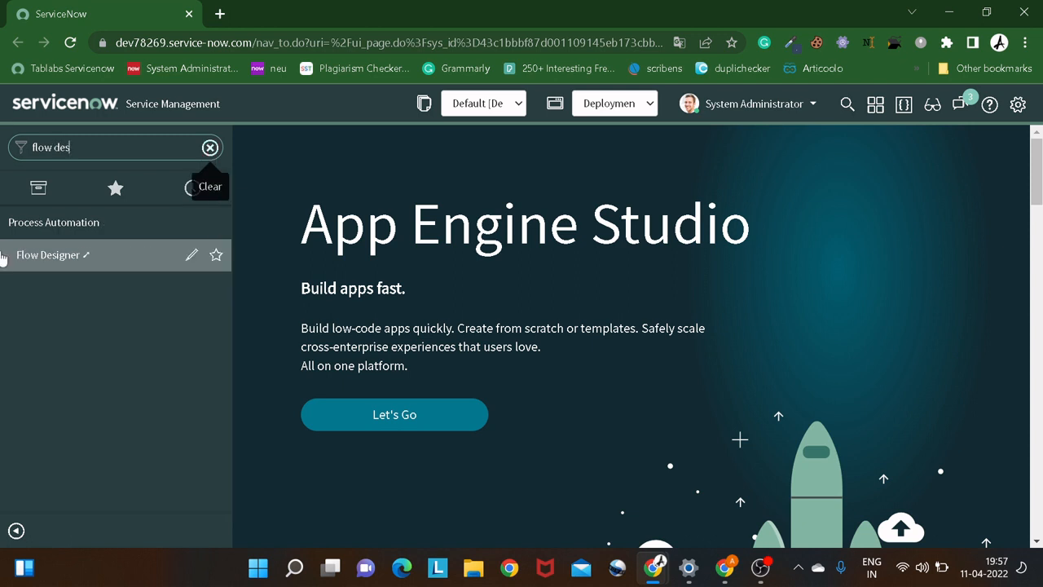
{"action": "left_click", "coordinate": [42, 257]}
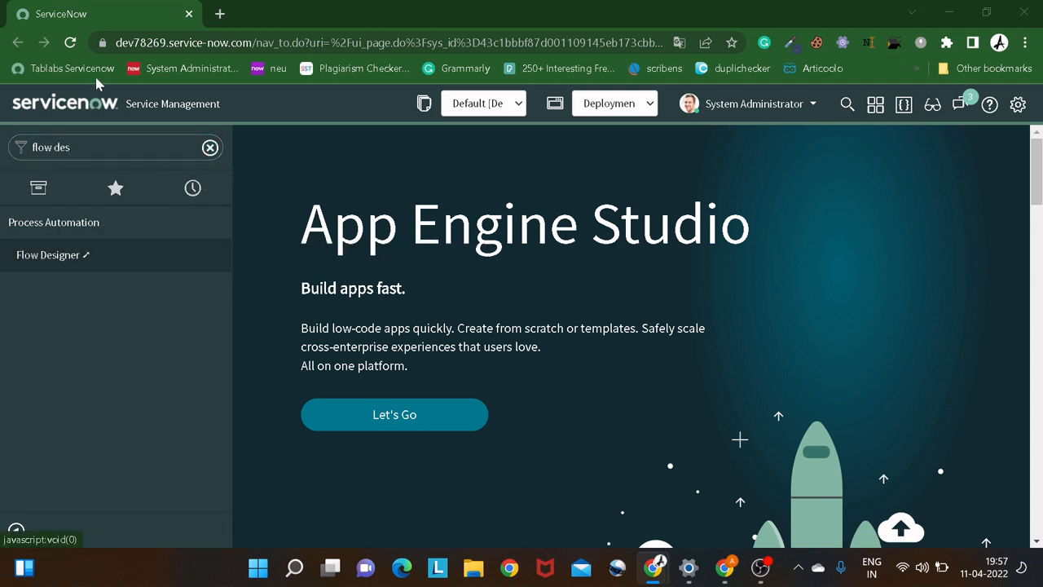
{"action": "right_click", "coordinate": [79, 258]}
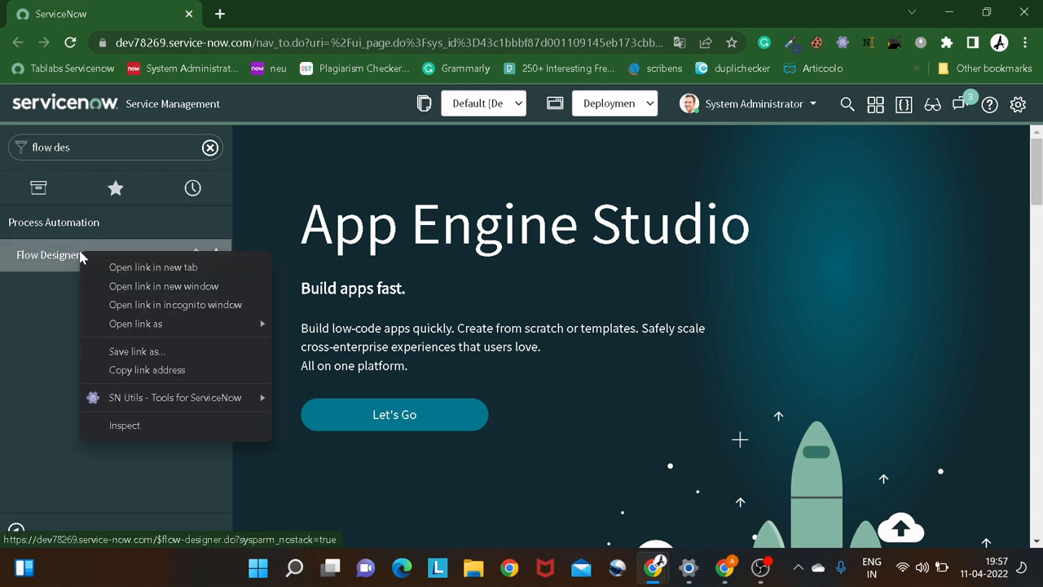
{"action": "left_click", "coordinate": [122, 267]}
{"action": "left_click", "coordinate": [306, 22]}
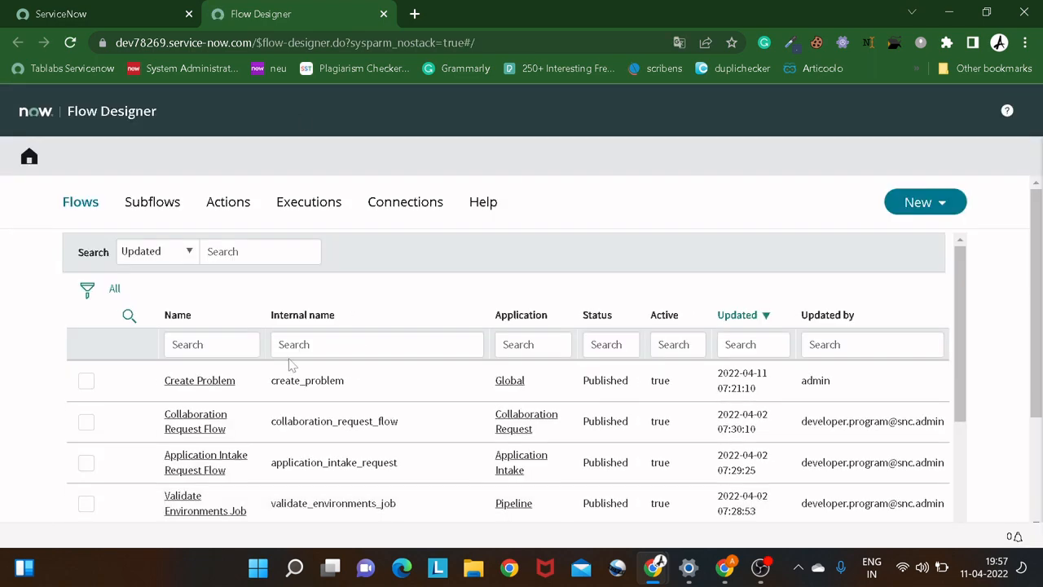
Open the Create Problem flow from the list of flows.
{"action": "scroll", "coordinate": [297, 364], "scroll_direction": "down", "scroll_amount": 2}
{"action": "scroll", "coordinate": [292, 364], "scroll_direction": "up", "scroll_amount": 2}
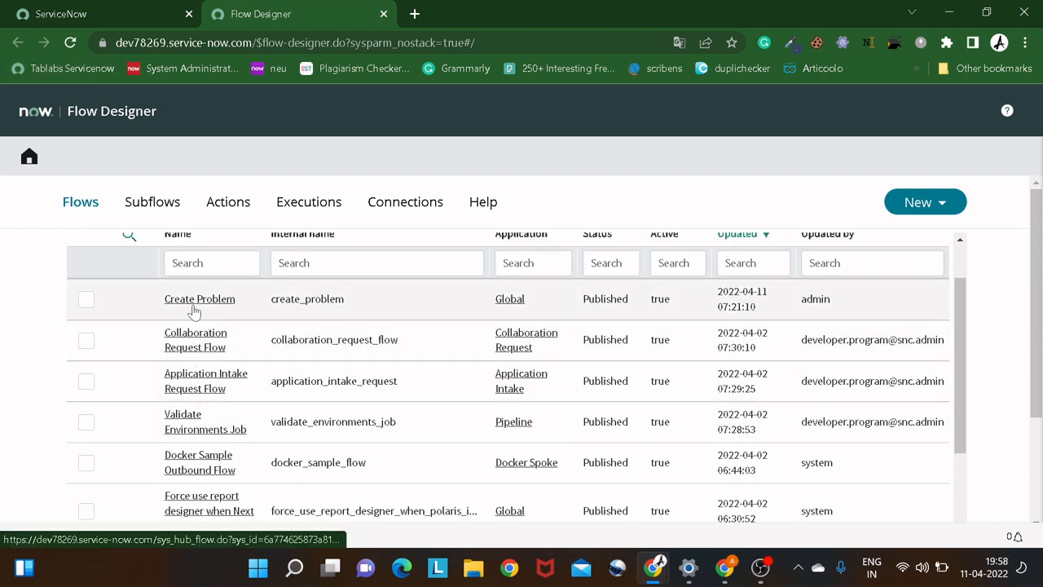
{"action": "left_click", "coordinate": [194, 309]}
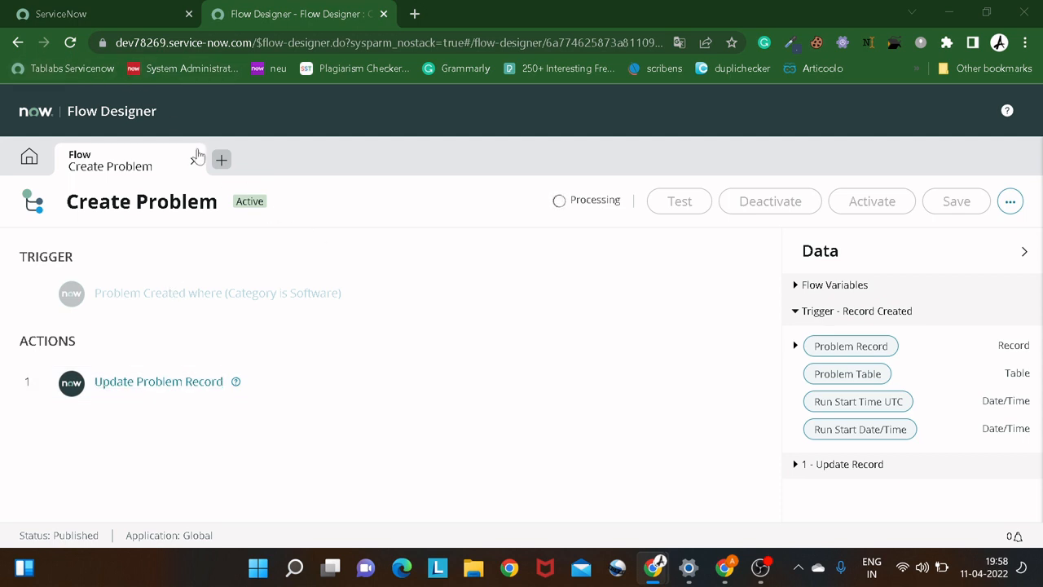
Open the problem table's list in a new browser tab using the navigator entry "problem.LIST".
{"action": "left_click", "coordinate": [100, 15]}
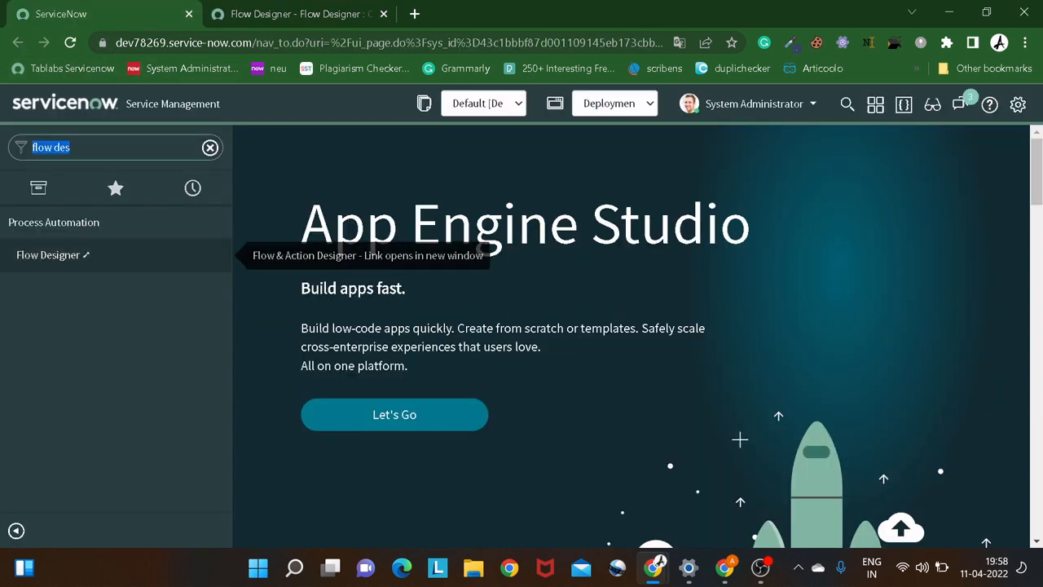
{"action": "type", "text": "pr"}
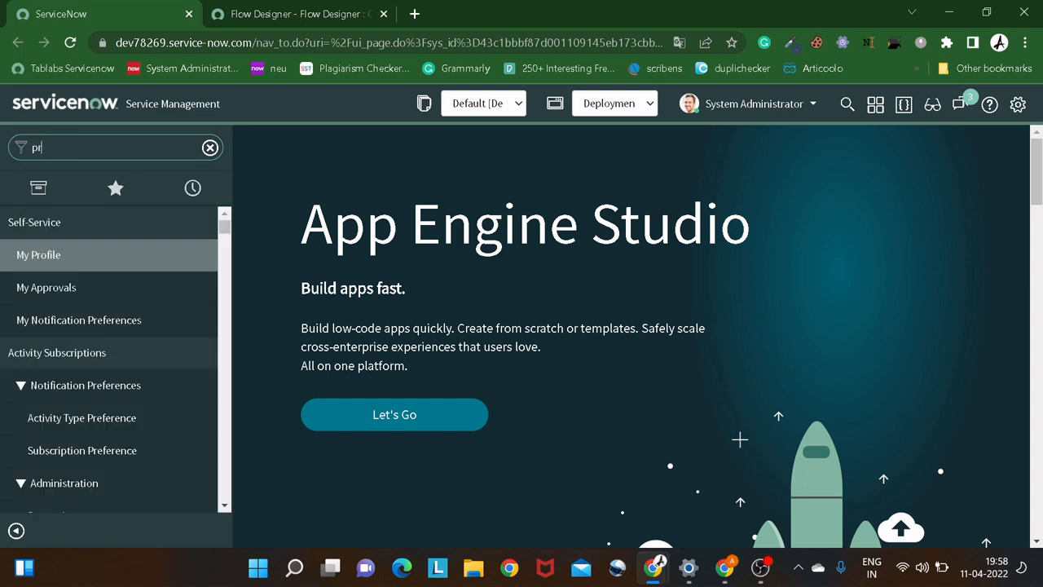
{"action": "type", "text": "oblem."}
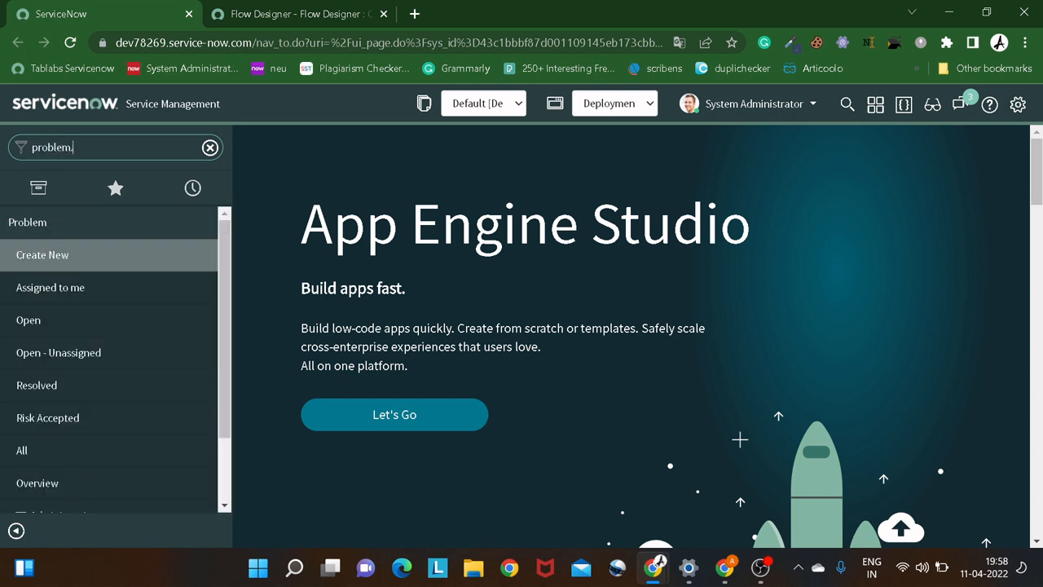
{"action": "type", "text": "LIST"}
{"action": "key", "text": "Return"}
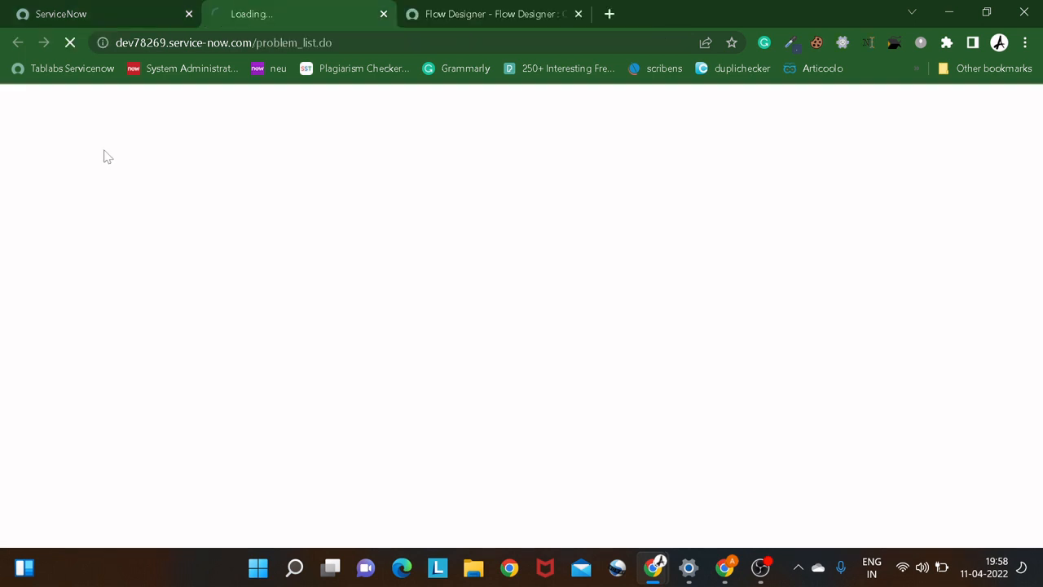
Return to the Create Problem flow and examine its trigger type, table and condition, dismissing the deactivation prompt.
{"action": "left_click", "coordinate": [458, 17]}
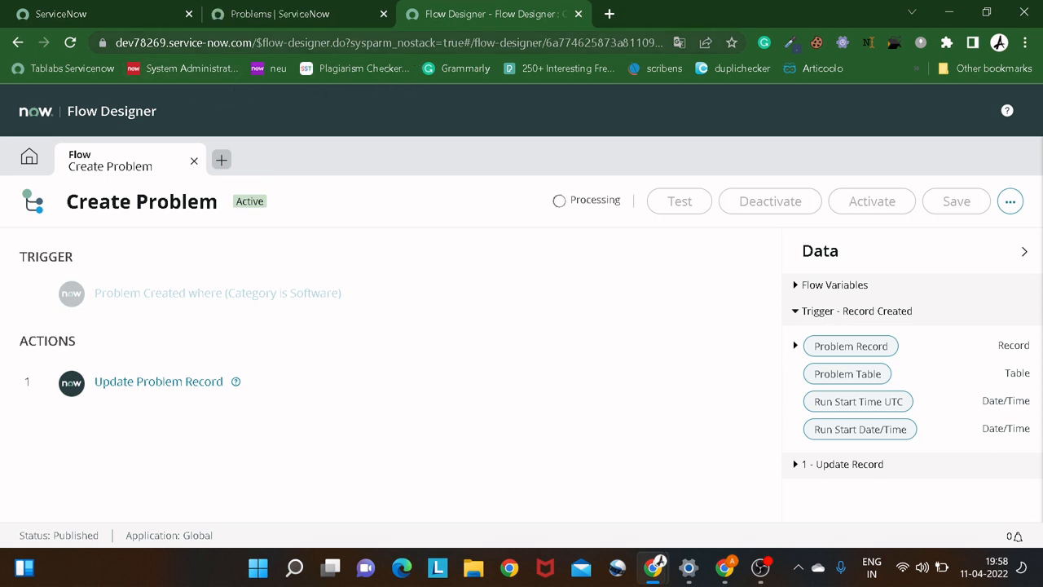
{"action": "left_click", "coordinate": [313, 16]}
{"action": "left_click", "coordinate": [474, 25]}
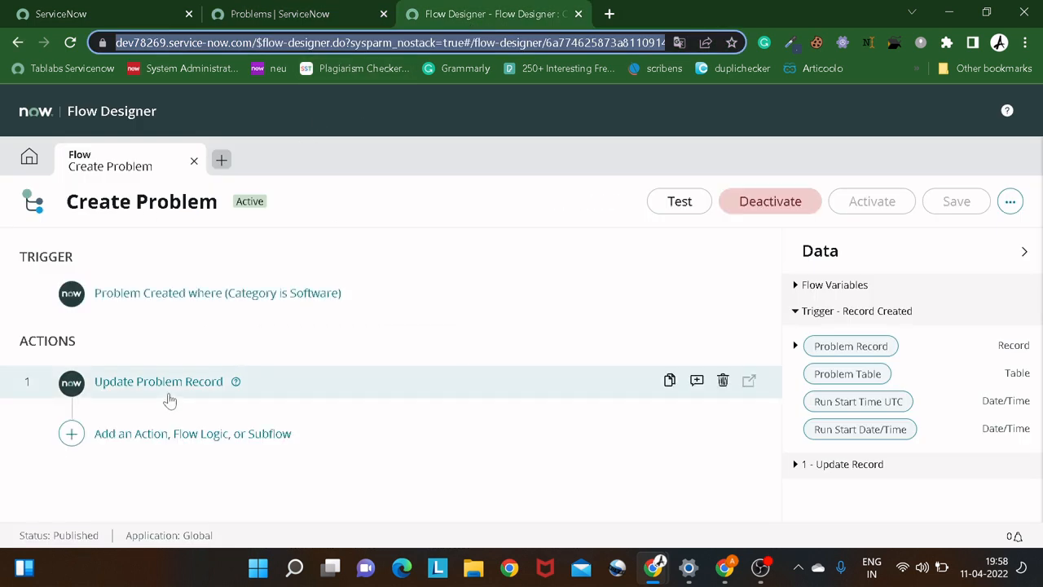
{"action": "left_click", "coordinate": [173, 295]}
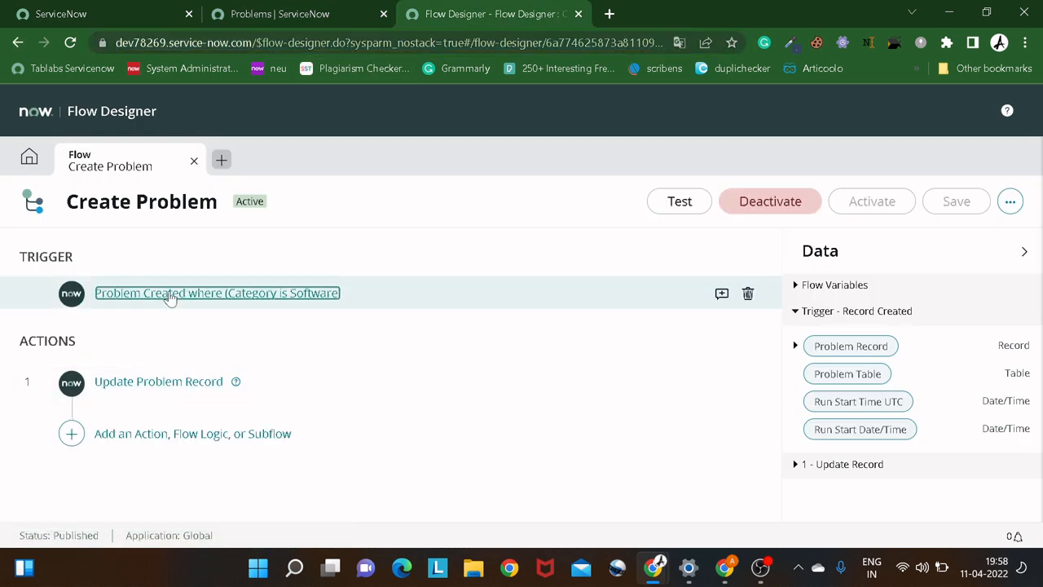
{"action": "scroll", "coordinate": [173, 300], "scroll_direction": "down", "scroll_amount": 1}
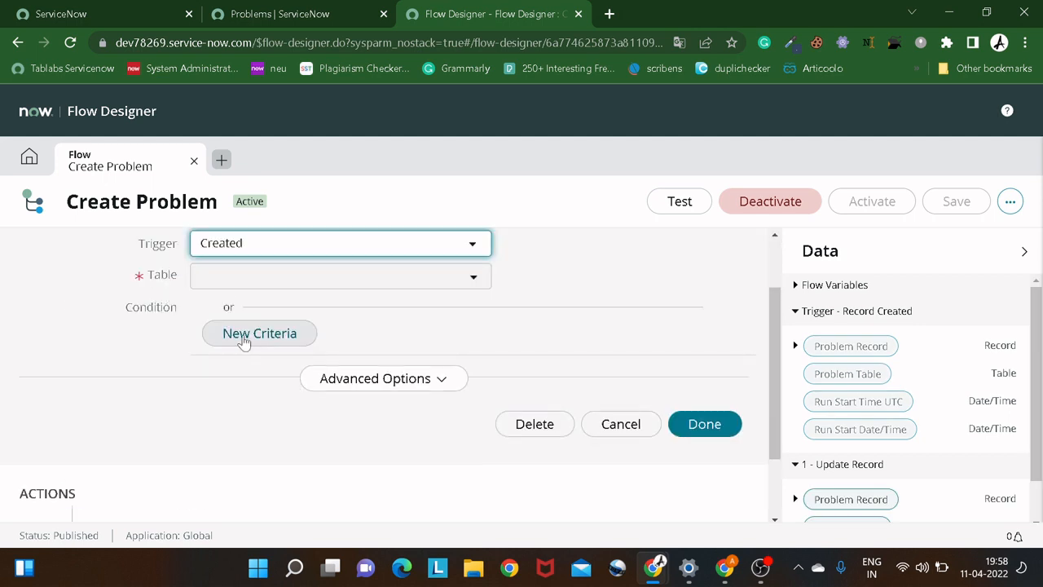
{"action": "left_click", "coordinate": [243, 339]}
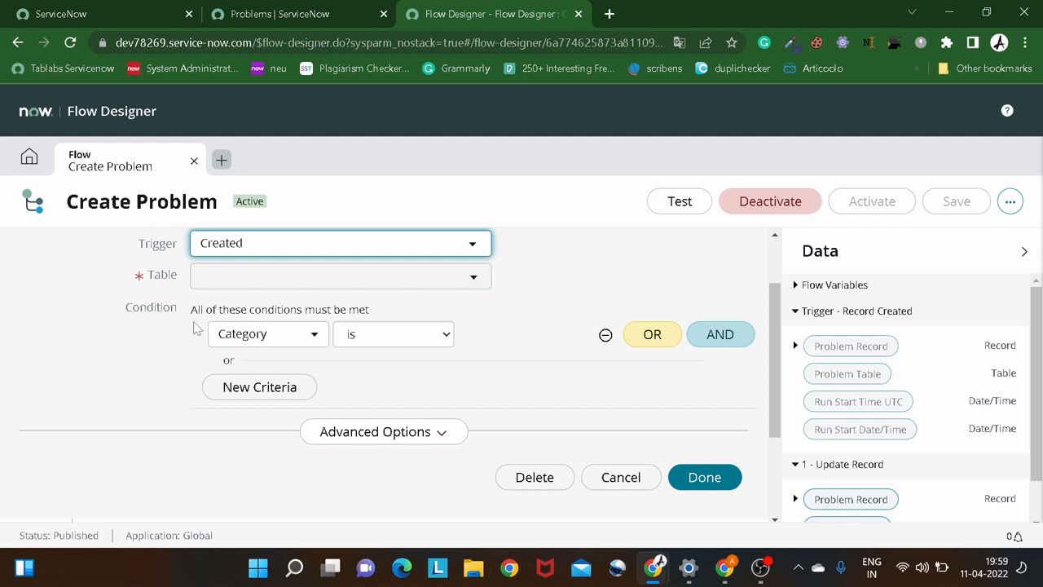
{"action": "scroll", "coordinate": [98, 321], "scroll_direction": "up", "scroll_amount": 1}
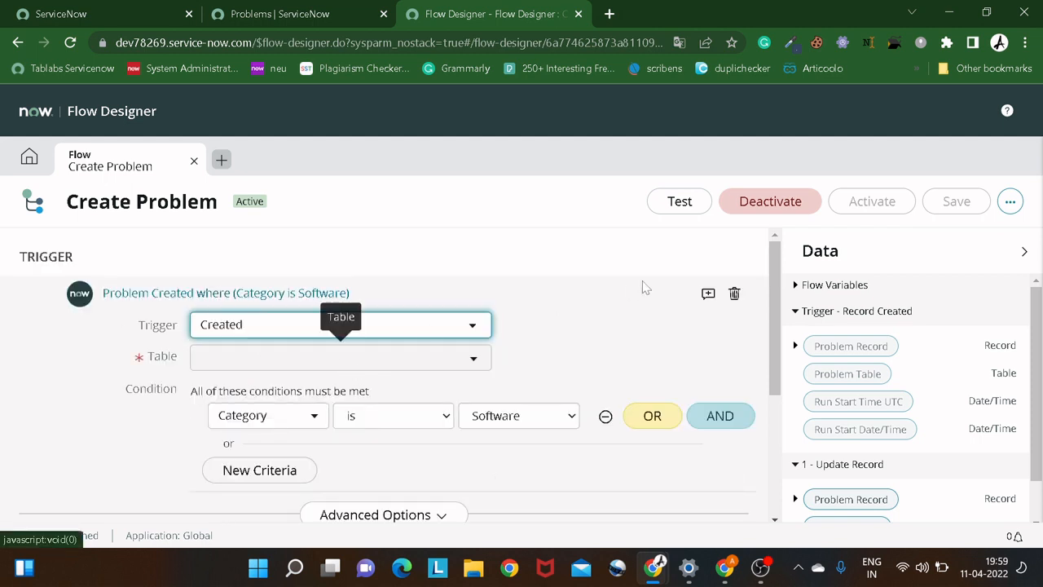
{"action": "scroll", "coordinate": [645, 282], "scroll_direction": "down", "scroll_amount": 1}
{"action": "scroll", "coordinate": [573, 290], "scroll_direction": "up", "scroll_amount": 1}
{"action": "scroll", "coordinate": [268, 298], "scroll_direction": "down", "scroll_amount": 2}
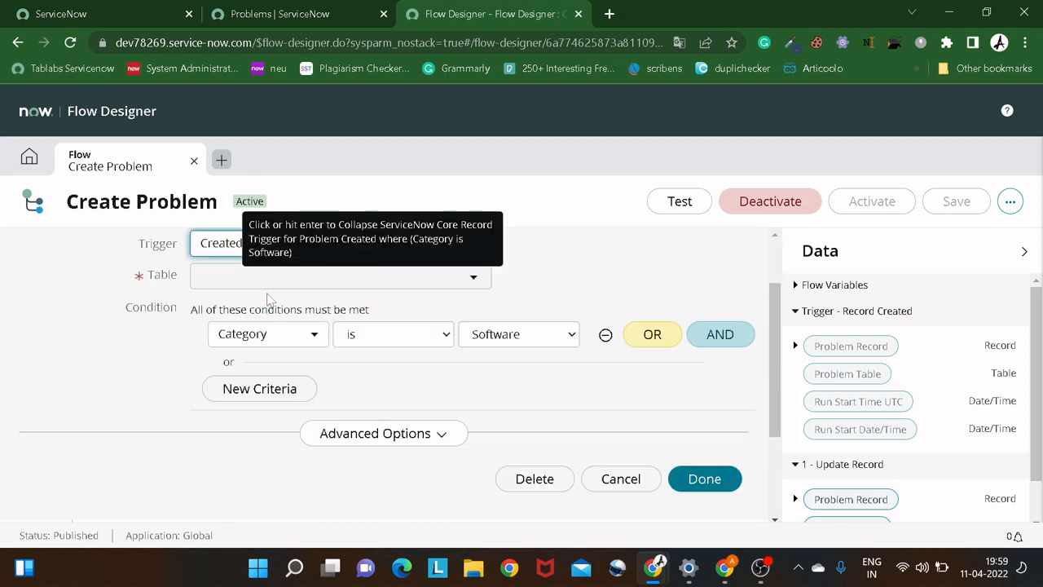
{"action": "scroll", "coordinate": [268, 298], "scroll_direction": "up", "scroll_amount": 2}
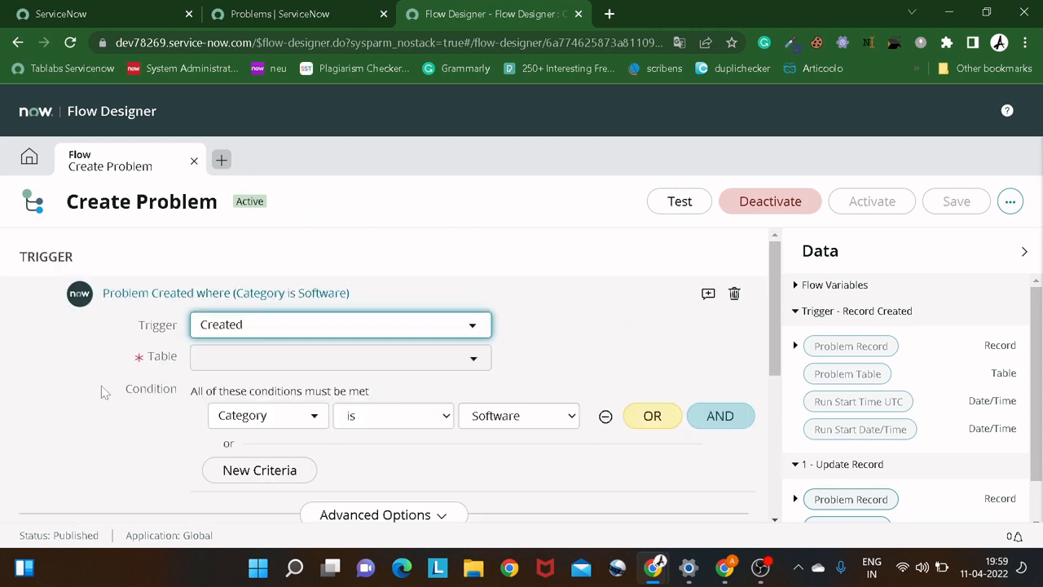
{"action": "scroll", "coordinate": [101, 391], "scroll_direction": "down", "scroll_amount": 1}
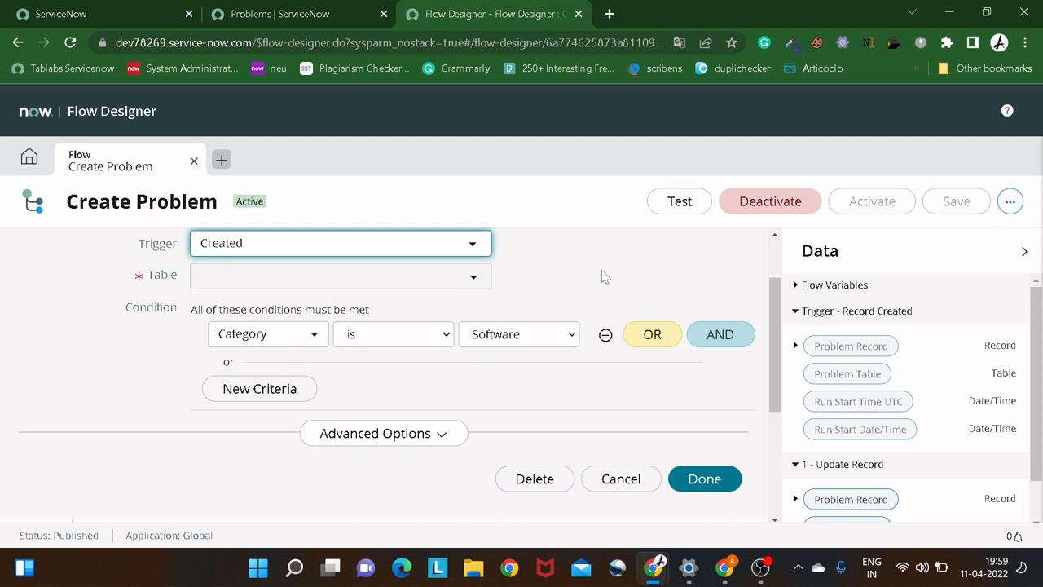
{"action": "scroll", "coordinate": [414, 333], "scroll_direction": "up", "scroll_amount": 1}
{"action": "left_click", "coordinate": [790, 210]}
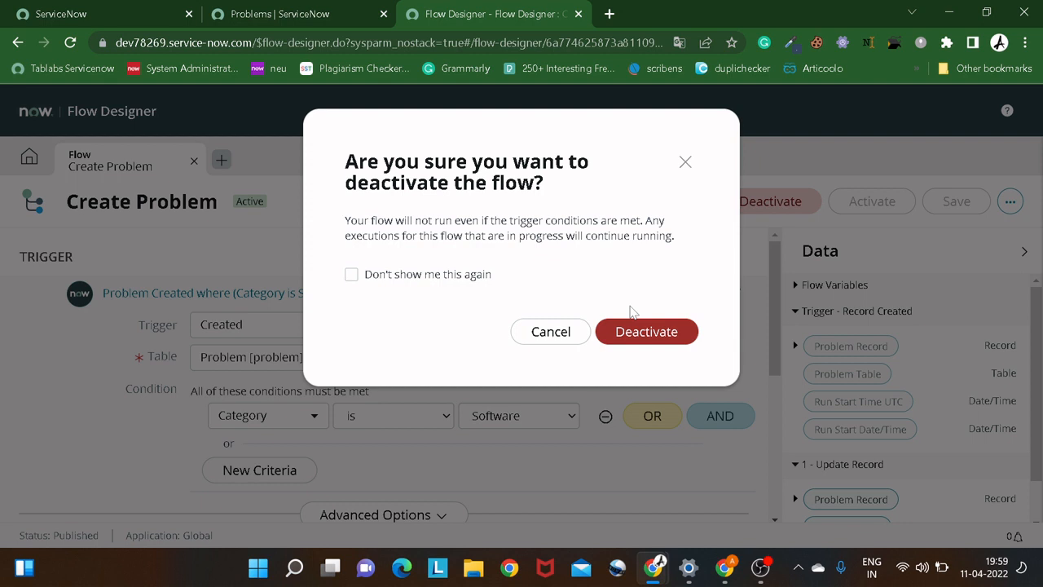
{"action": "left_click", "coordinate": [684, 161]}
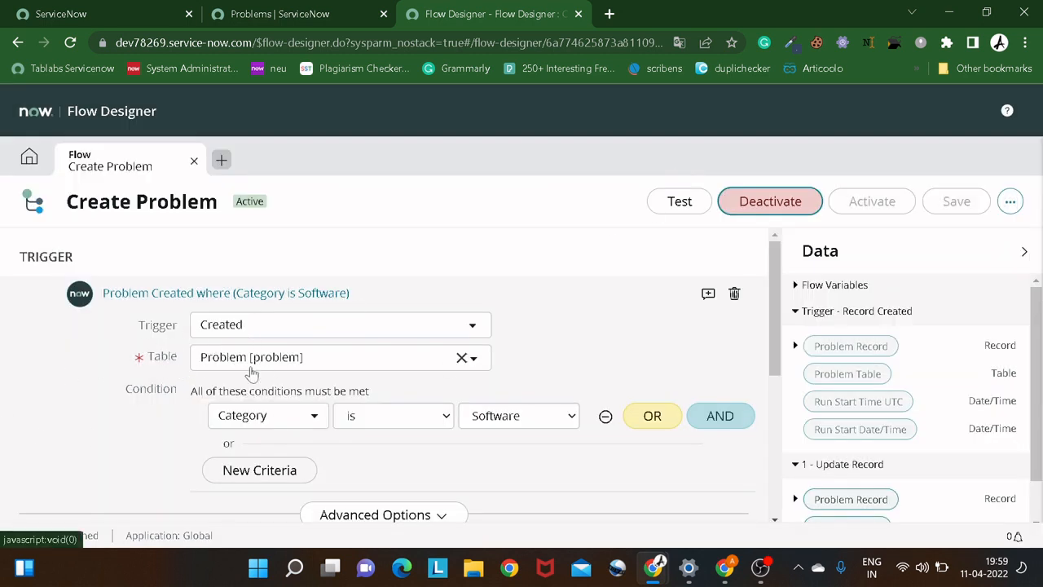
Expand the Update Problem Record action and examine its record, table and field values.
{"action": "scroll", "coordinate": [244, 367], "scroll_direction": "down", "scroll_amount": 1}
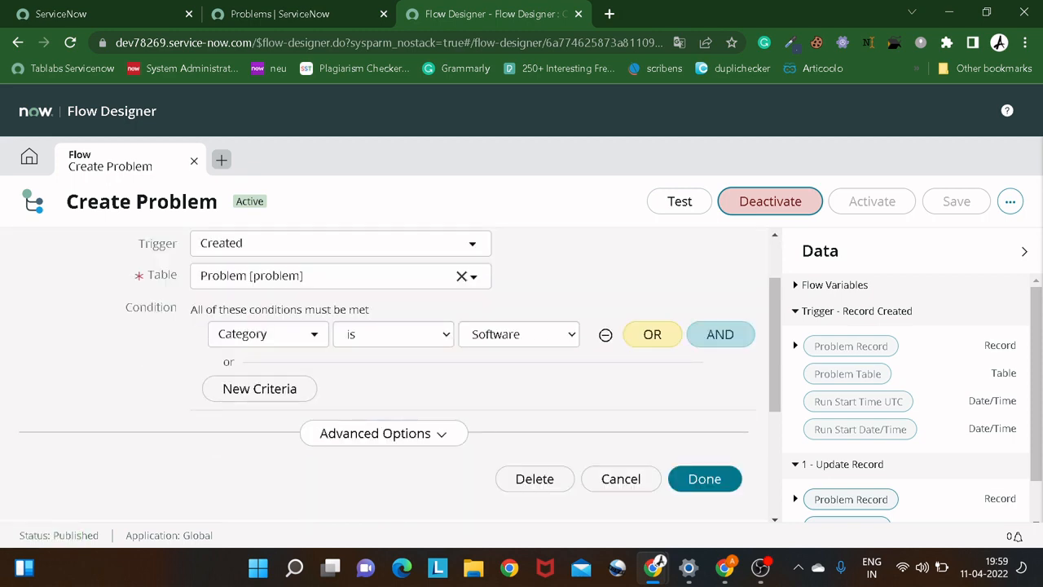
{"action": "scroll", "coordinate": [536, 354], "scroll_direction": "down", "scroll_amount": 2}
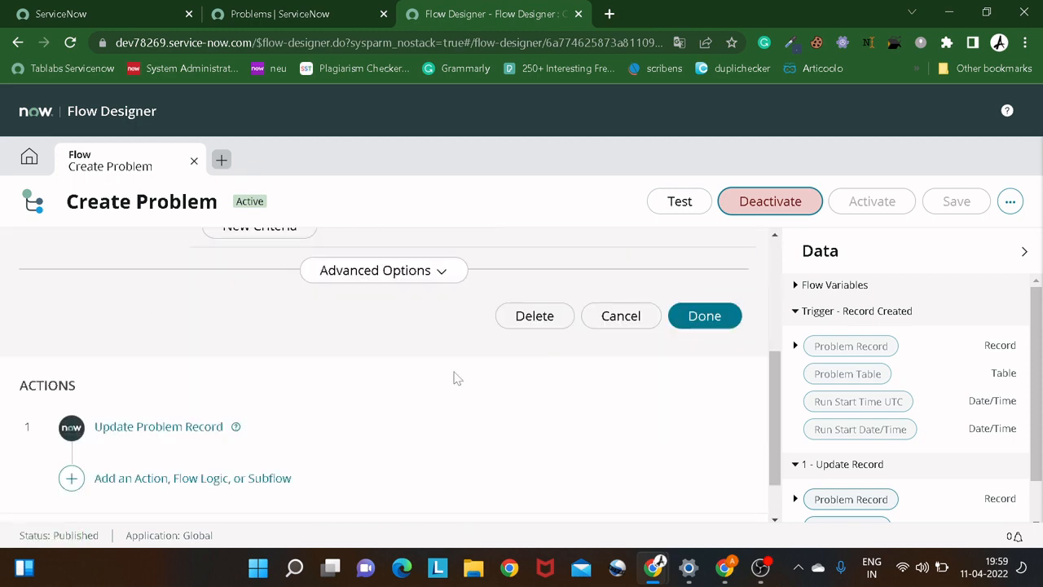
{"action": "left_click", "coordinate": [175, 427]}
{"action": "scroll", "coordinate": [186, 415], "scroll_direction": "down", "scroll_amount": 2}
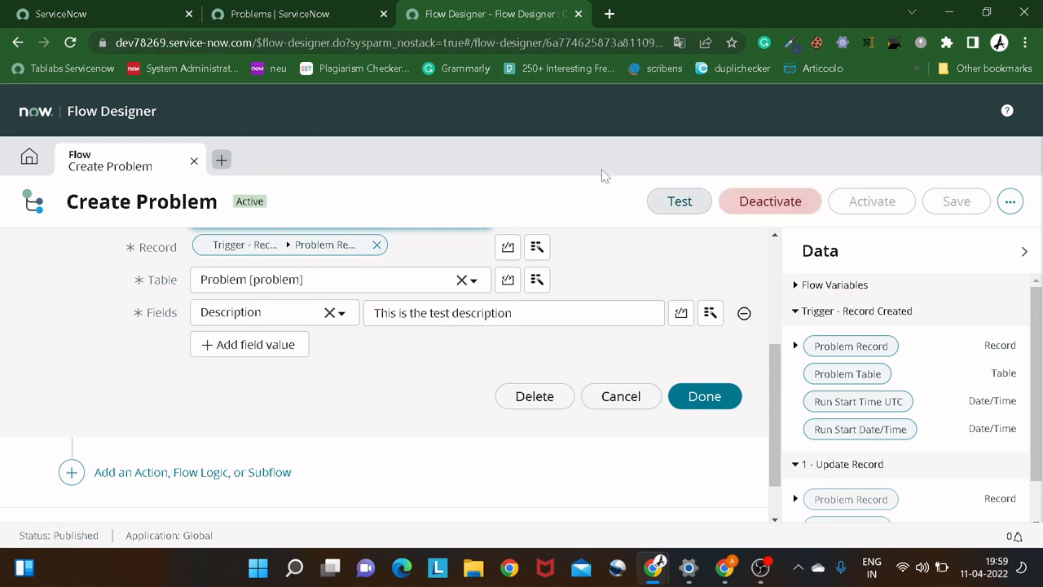
Start a new problem record from the Problems list and set its category to Software.
{"action": "left_click", "coordinate": [314, 16]}
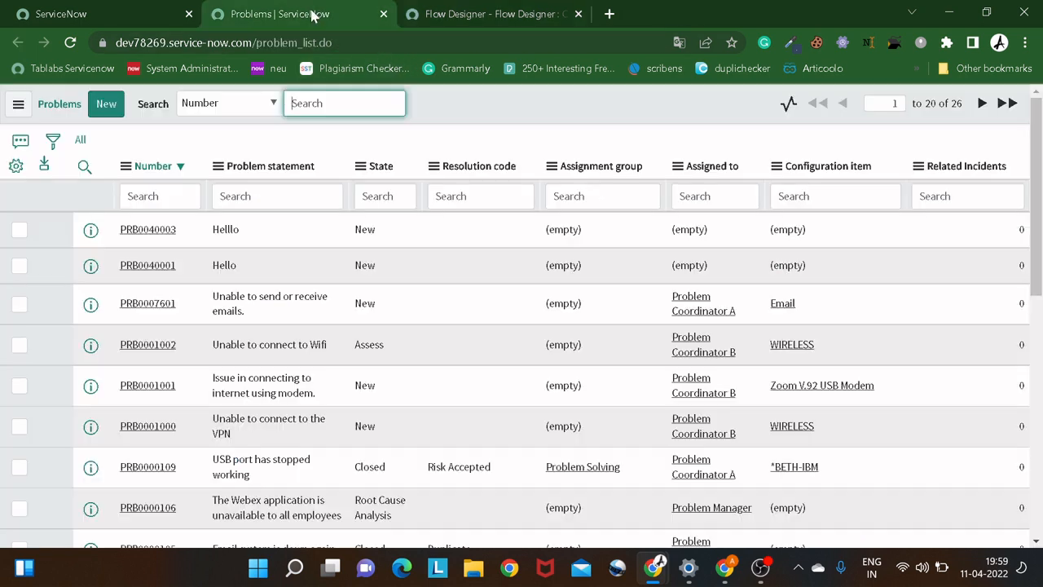
{"action": "left_click", "coordinate": [104, 108]}
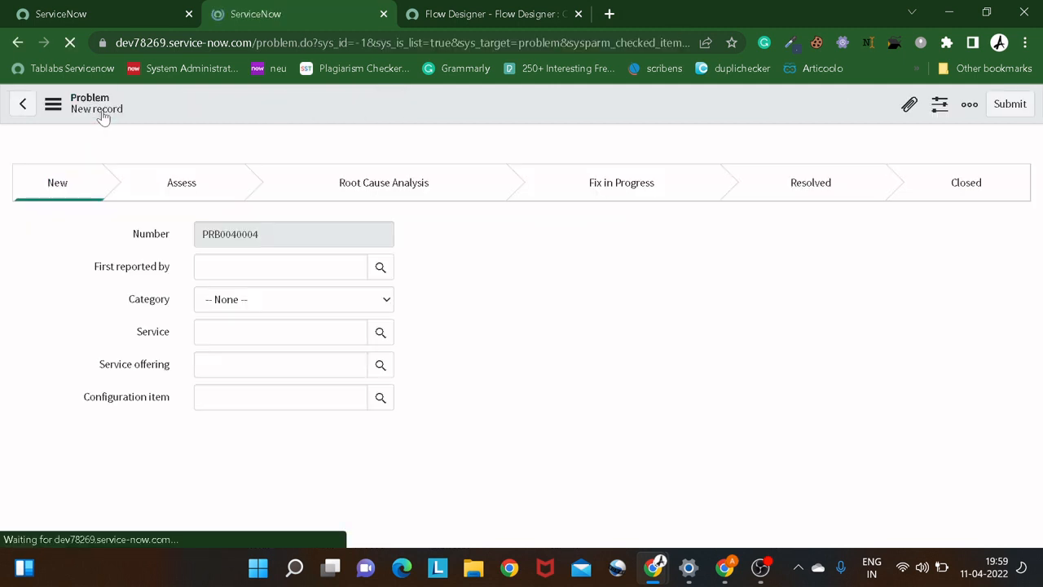
{"action": "left_click", "coordinate": [279, 302]}
{"action": "left_click", "coordinate": [277, 335]}
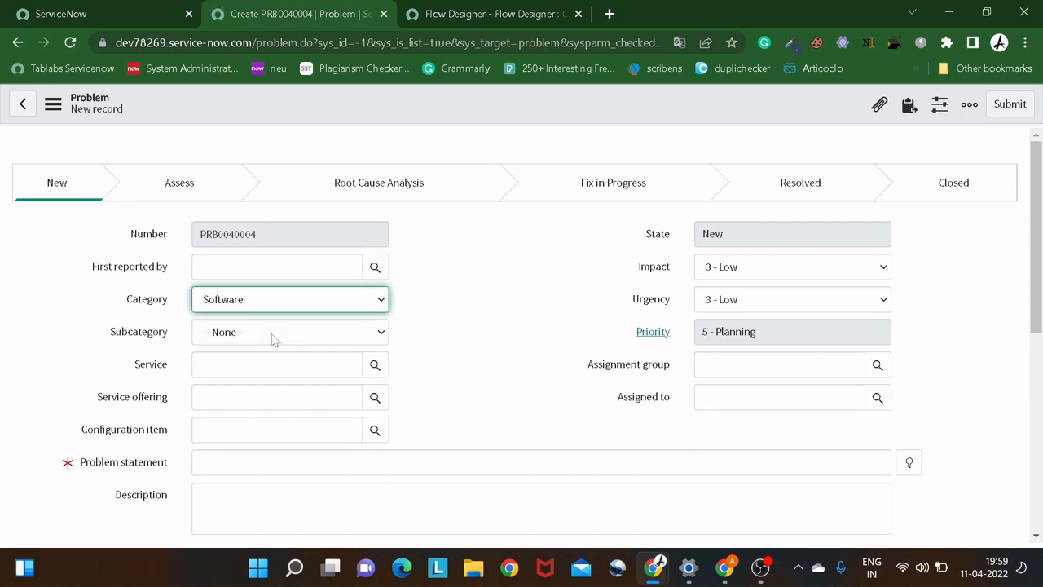
Enter "This is the dummy record" as the new problem's problem statement and save the record.
{"action": "left_click", "coordinate": [286, 461]}
{"action": "scroll", "coordinate": [285, 461], "scroll_direction": "down", "scroll_amount": 2}
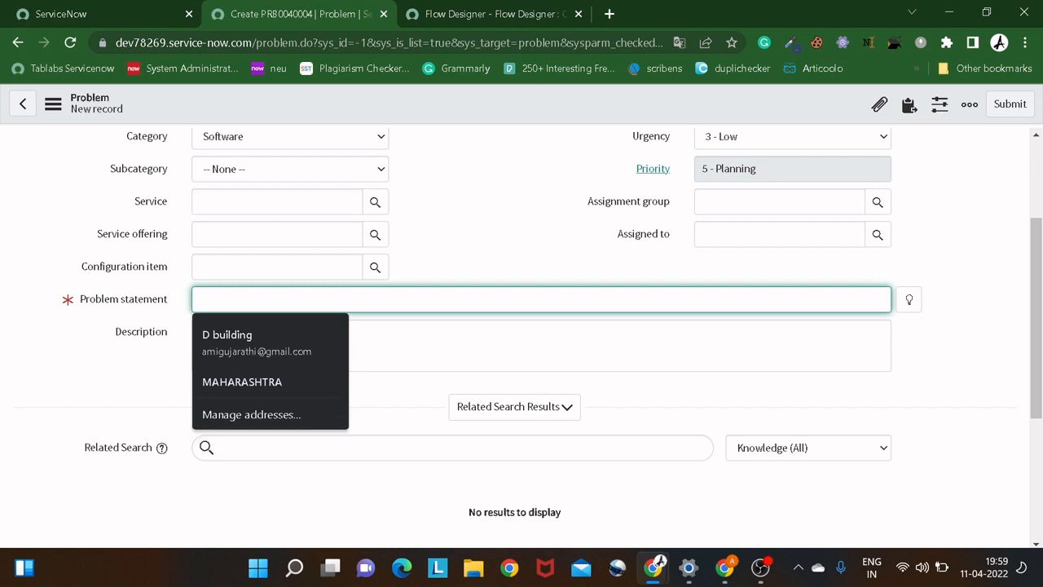
{"action": "type", "text": "This is"}
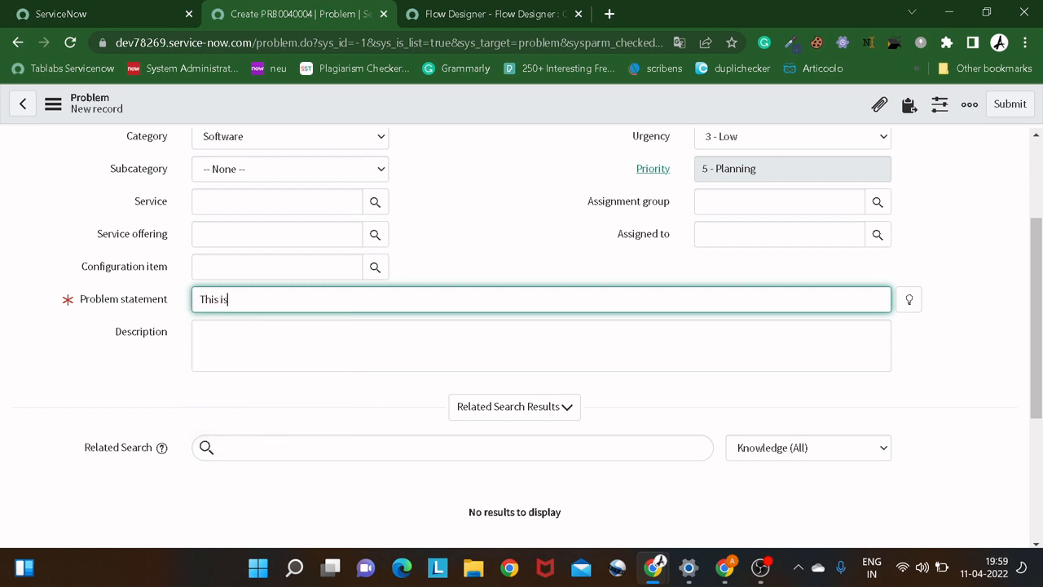
{"action": "type", "text": " the dummy record"}
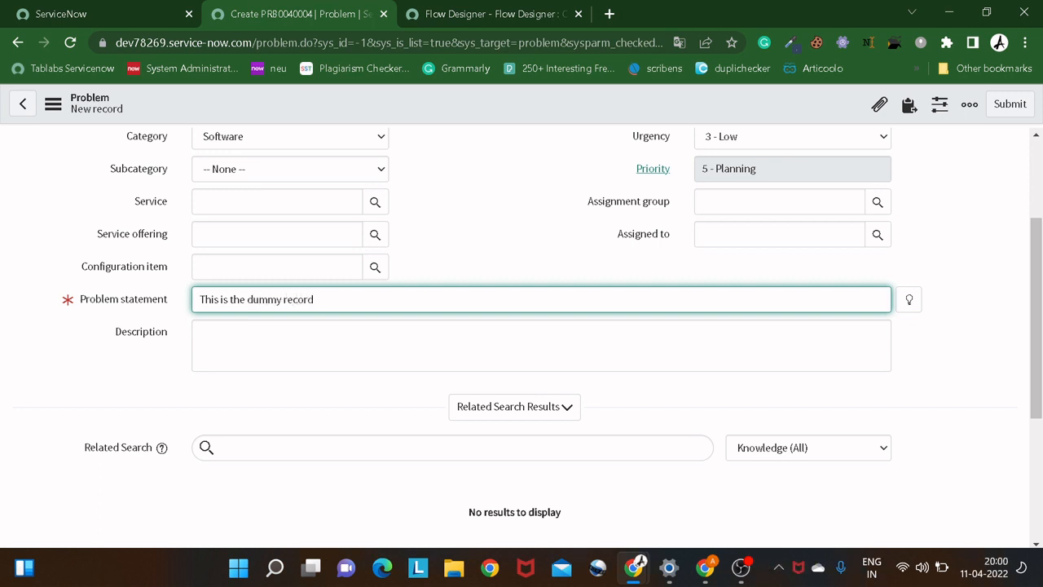
{"action": "right_click", "coordinate": [313, 102]}
{"action": "left_click", "coordinate": [335, 119]}
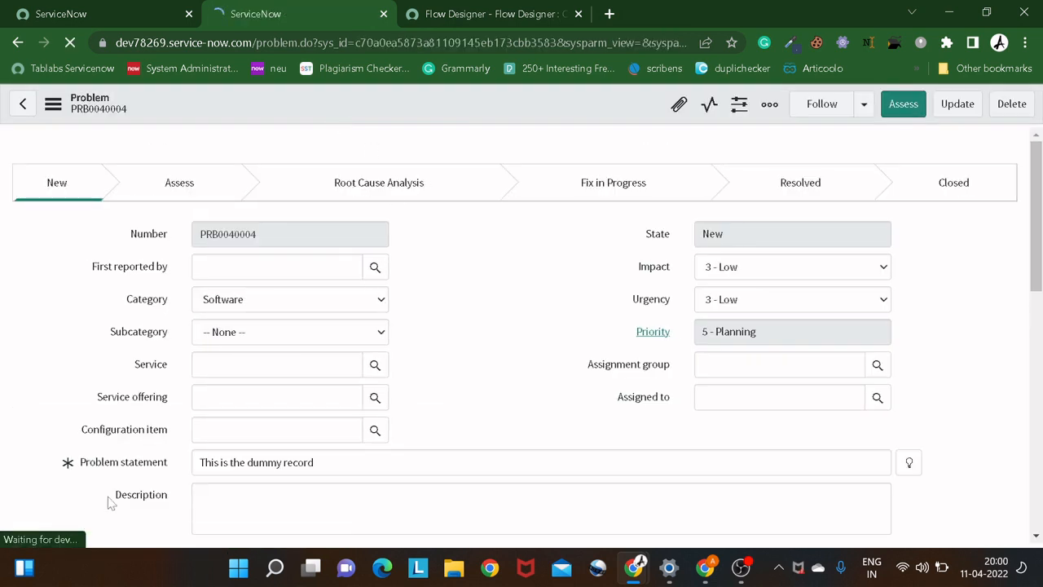
Reload the saved problem form and check the text in its Description field.
{"action": "right_click", "coordinate": [401, 105]}
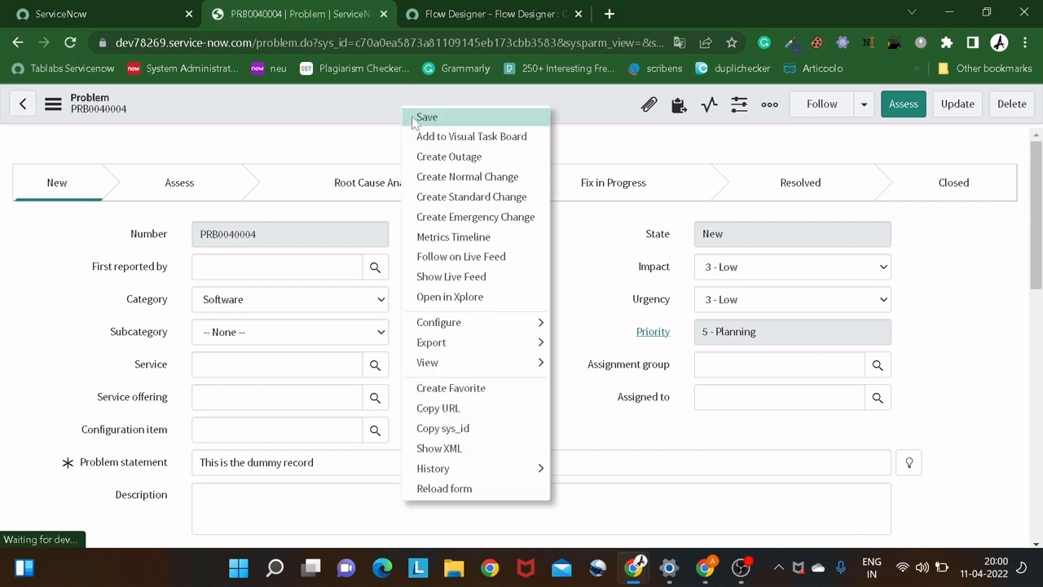
{"action": "left_click", "coordinate": [466, 489]}
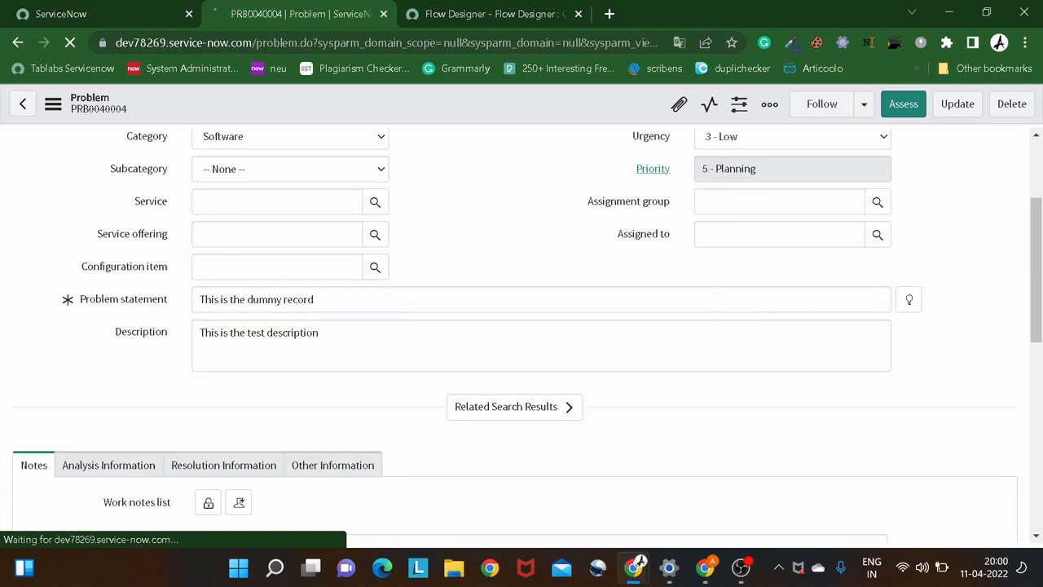
{"action": "left_click_drag", "start_coordinate": [319, 333], "coordinate": [182, 345]}
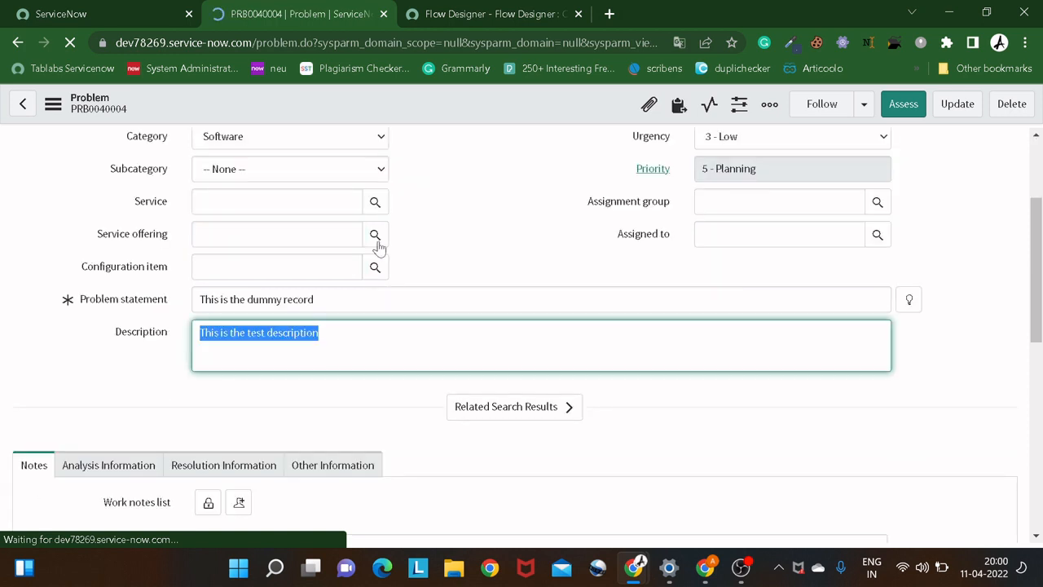
Return to the Create Problem flow and deactivate it, confirming the deactivation.
{"action": "left_click", "coordinate": [442, 15]}
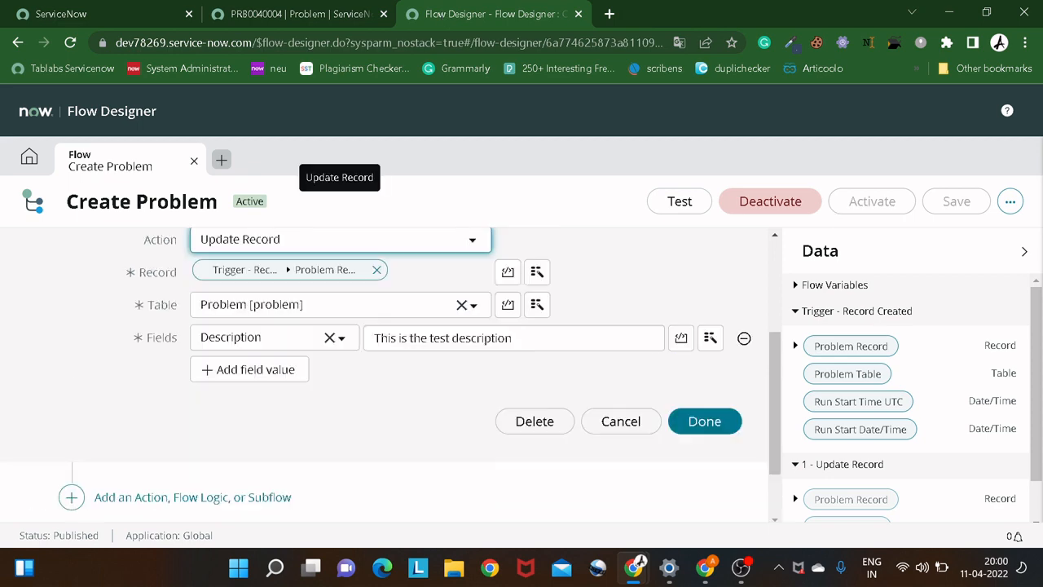
{"action": "left_click", "coordinate": [754, 204]}
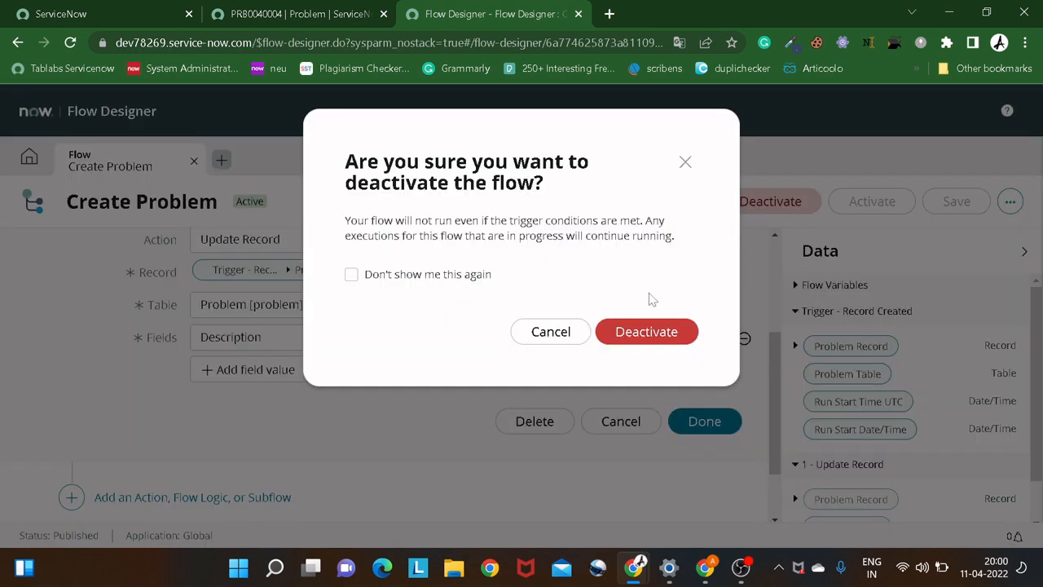
{"action": "left_click", "coordinate": [645, 330]}
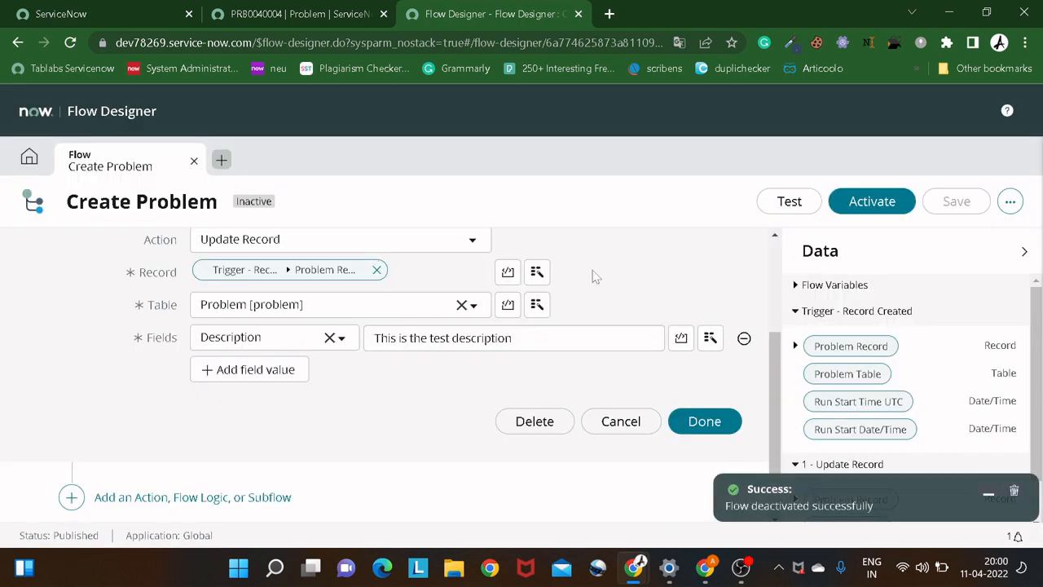
Change the Description value in the flow's Update Record action to "This is just a fun activity" and finish editing the action.
{"action": "scroll", "coordinate": [512, 334], "scroll_direction": "down", "scroll_amount": 1}
{"action": "scroll", "coordinate": [512, 338], "scroll_direction": "up", "scroll_amount": 1}
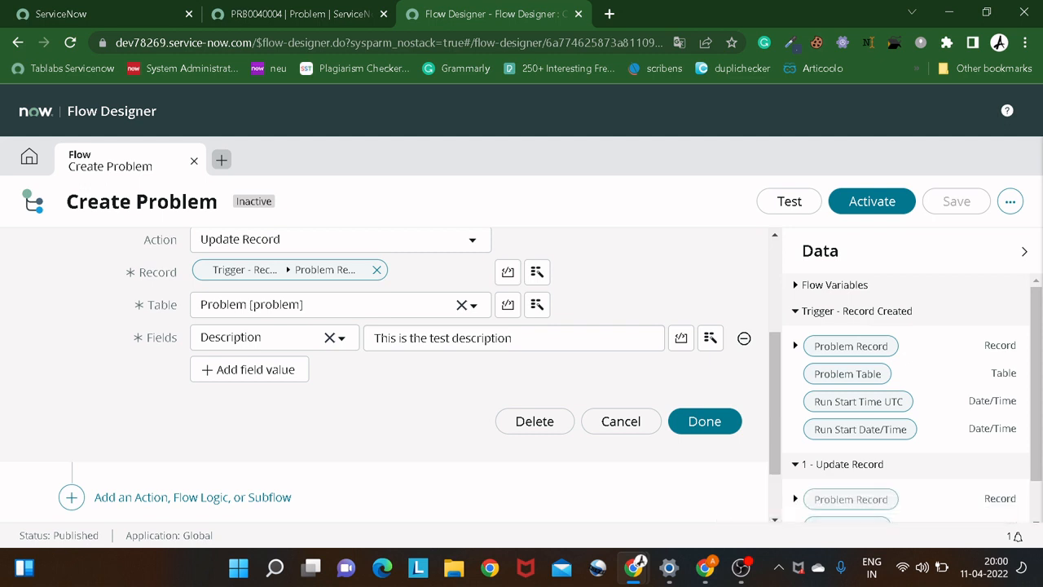
{"action": "left_click_drag", "start_coordinate": [512, 337], "coordinate": [370, 341]}
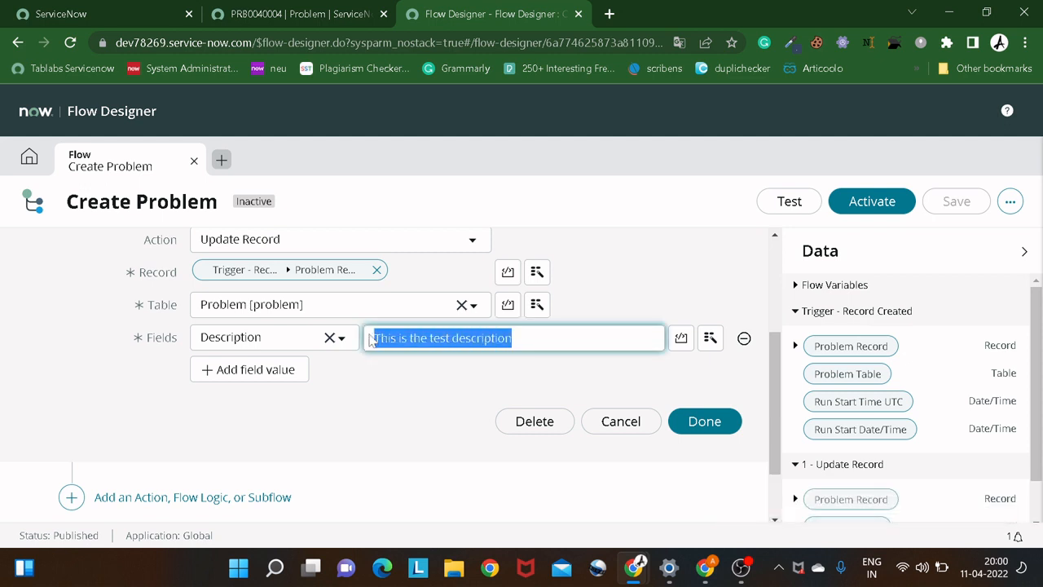
{"action": "key", "text": "BackSpace"}
{"action": "type", "text": "This"}
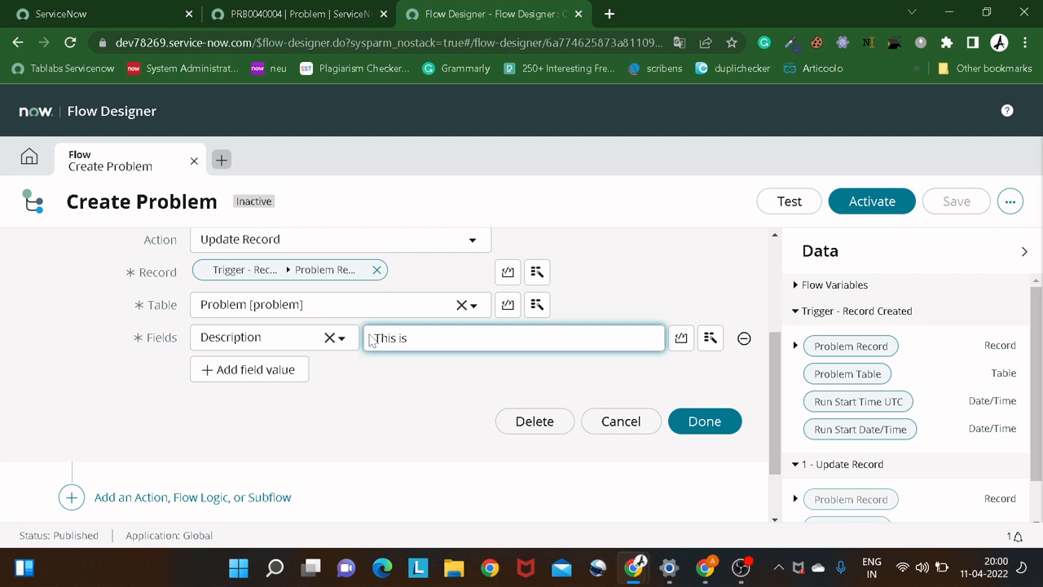
{"action": "type", "text": " is "}
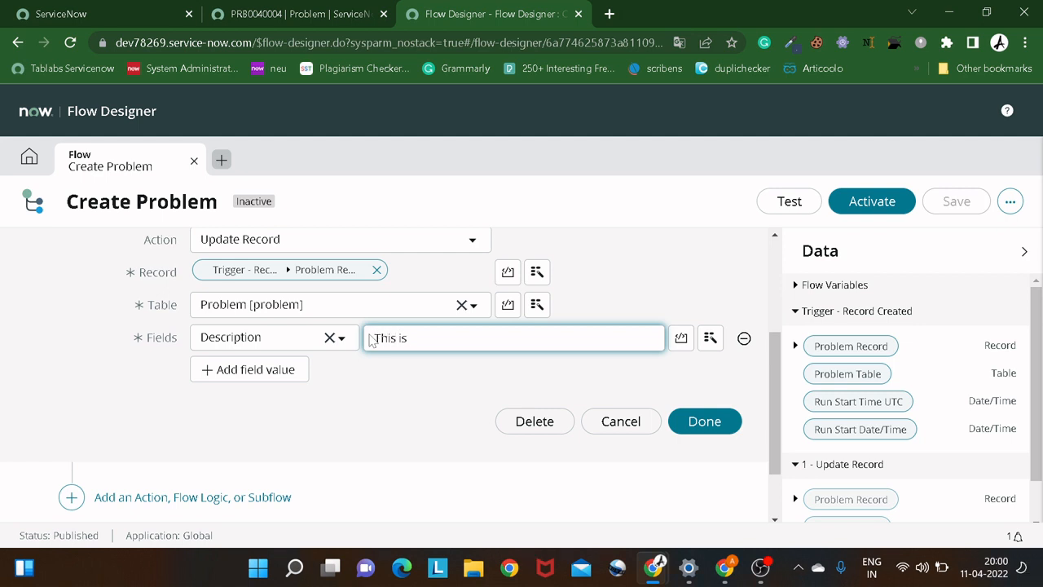
{"action": "type", "text": "just a fun activity"}
{"action": "left_click", "coordinate": [705, 422]}
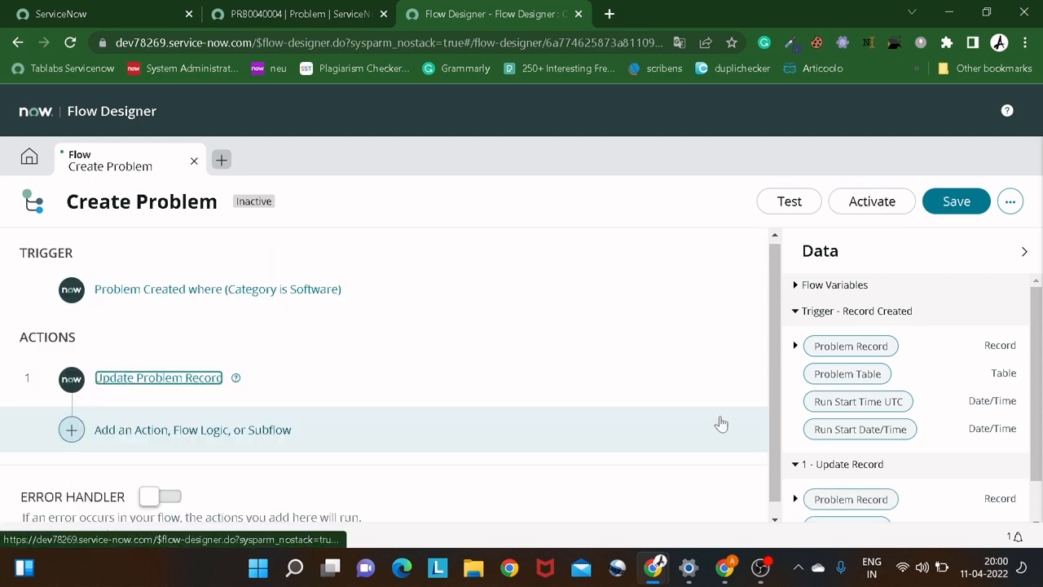
Save the Create Problem flow and activate it, confirming the activation.
{"action": "left_click", "coordinate": [966, 204]}
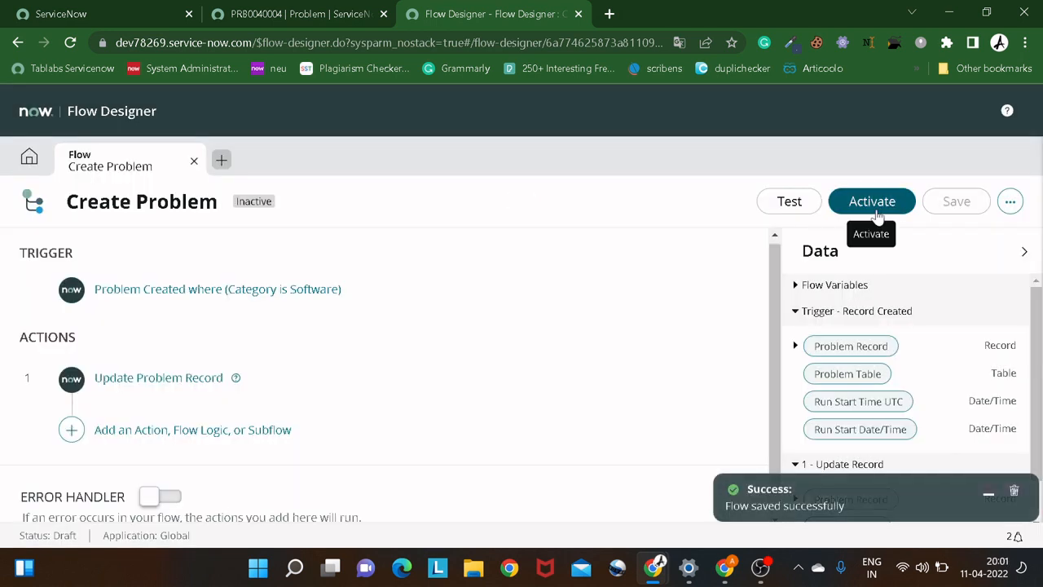
{"action": "left_click", "coordinate": [876, 213]}
{"action": "left_click", "coordinate": [675, 323]}
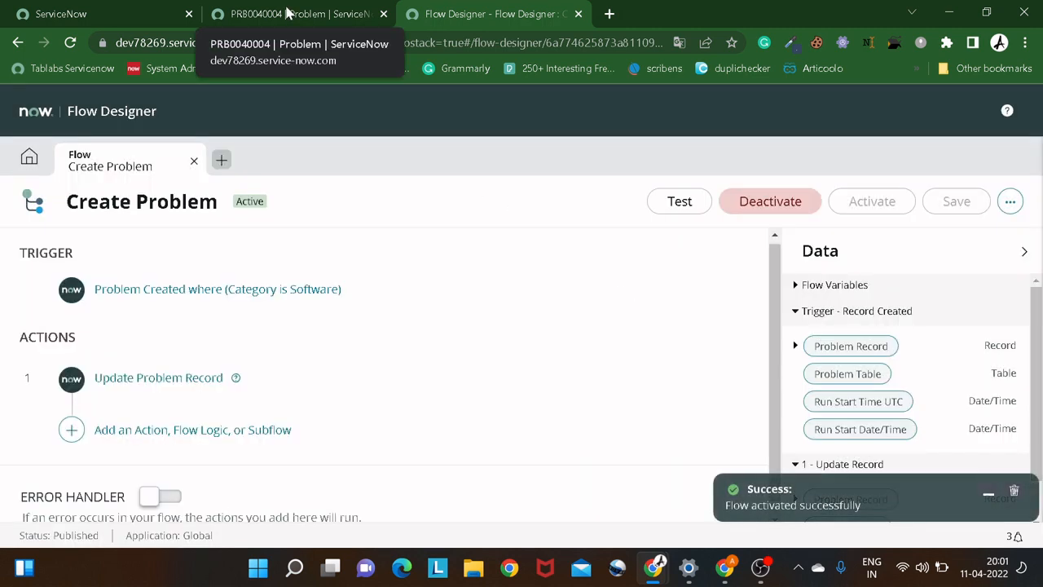
Open a blank problem form at problem.do in the problem record's browser tab and set its category to Software.
{"action": "left_click", "coordinate": [287, 14]}
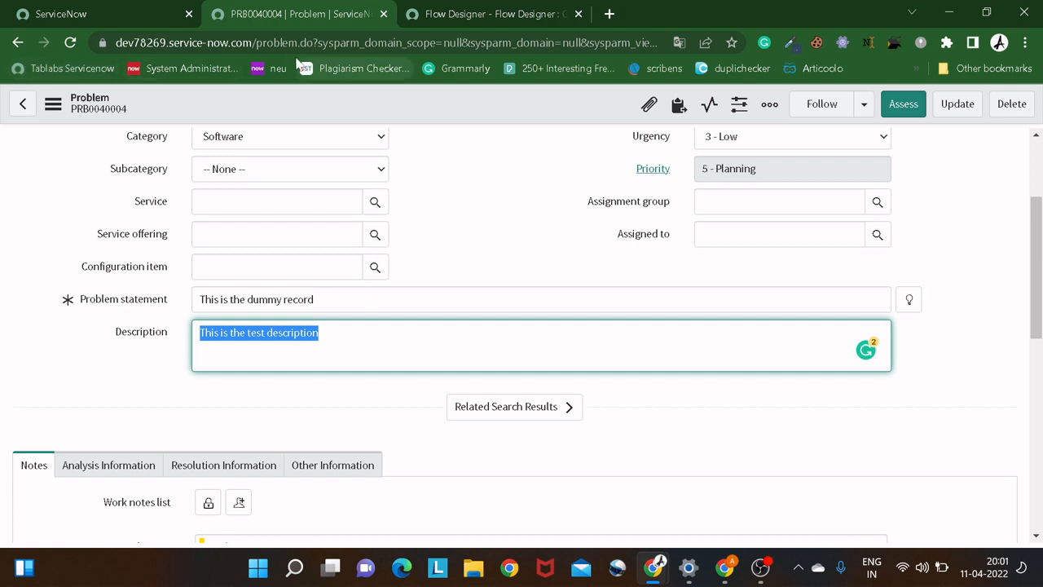
{"action": "key", "text": "ctrl+l"}
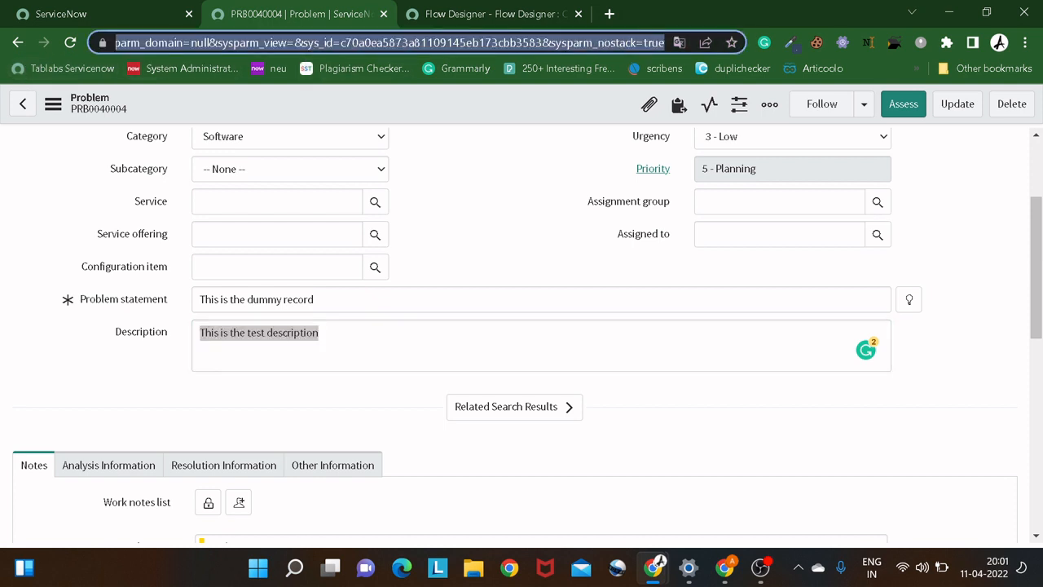
{"action": "type", "text": "https://dev78269.service-now.com/problem.do"}
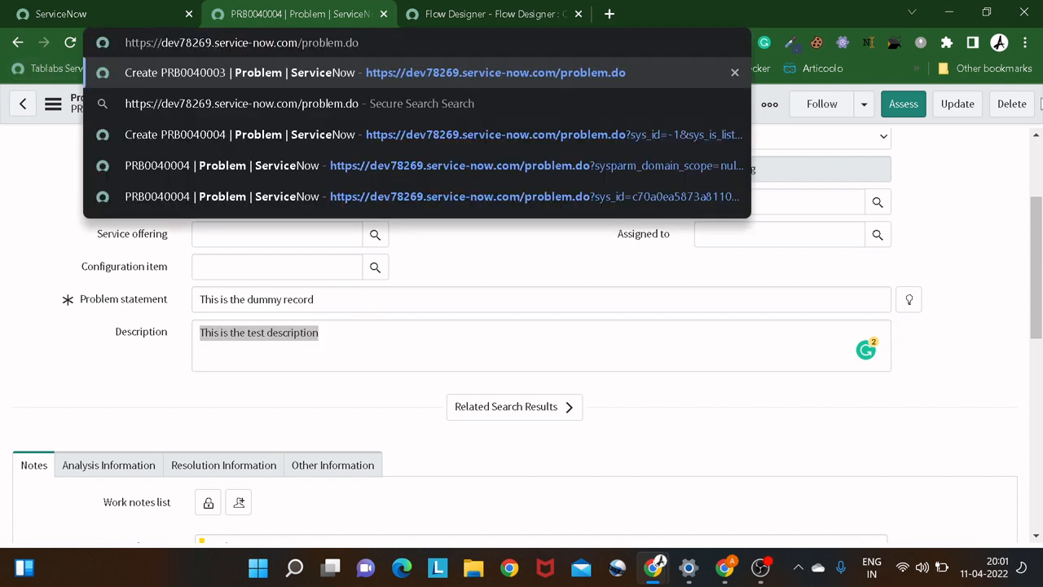
{"action": "key", "text": "Return"}
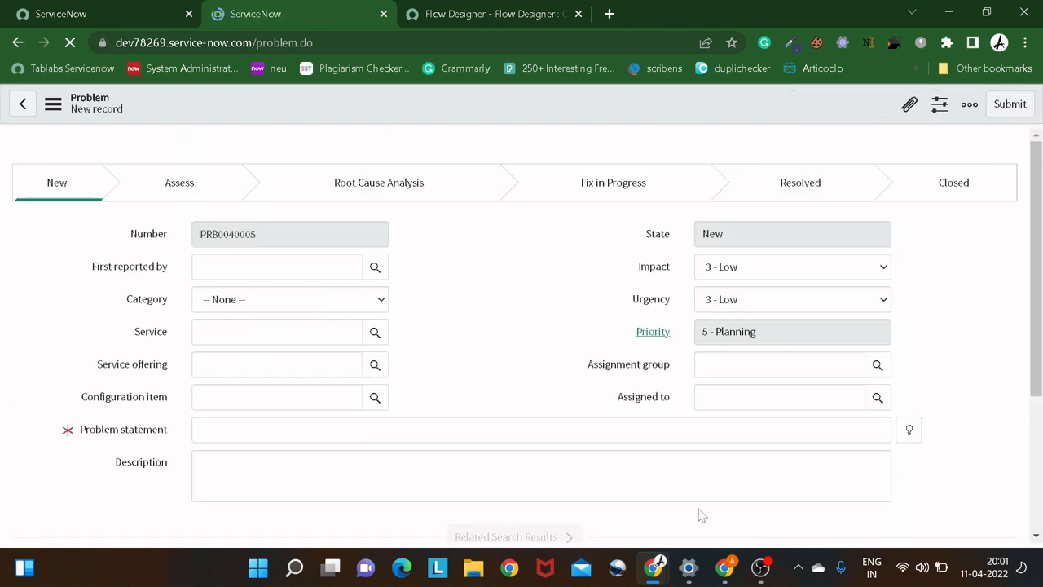
{"action": "left_click", "coordinate": [365, 301]}
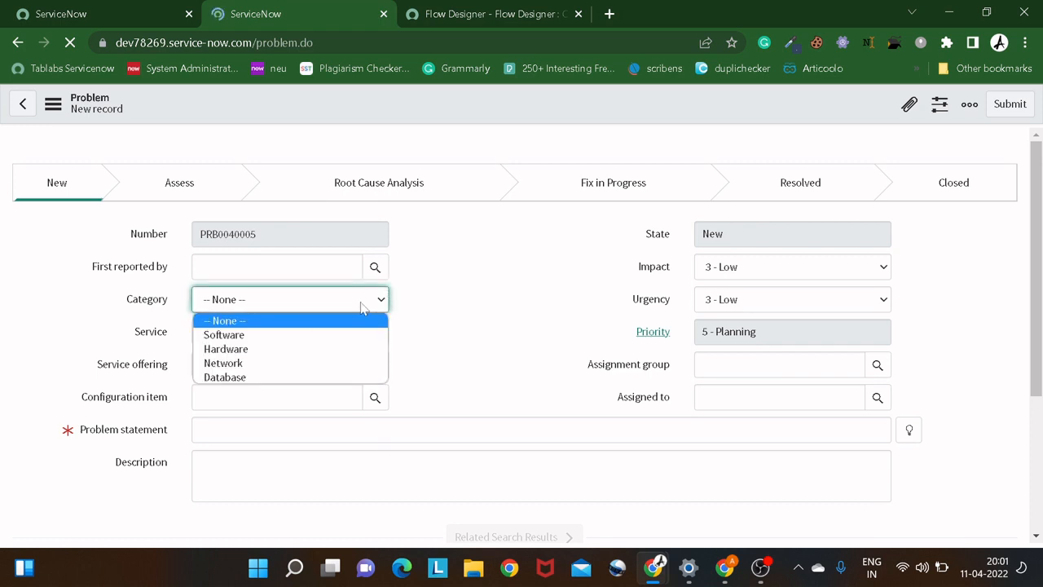
{"action": "left_click", "coordinate": [315, 335]}
Enter "This is dummy record" as the problem statement and save the second test record.
{"action": "left_click", "coordinate": [283, 430]}
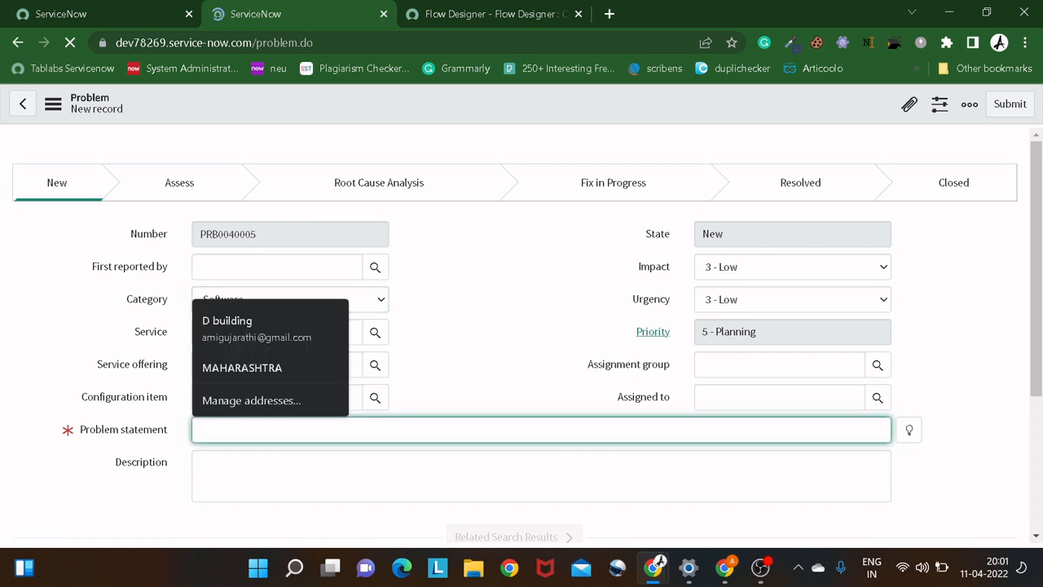
{"action": "type", "text": "This is"}
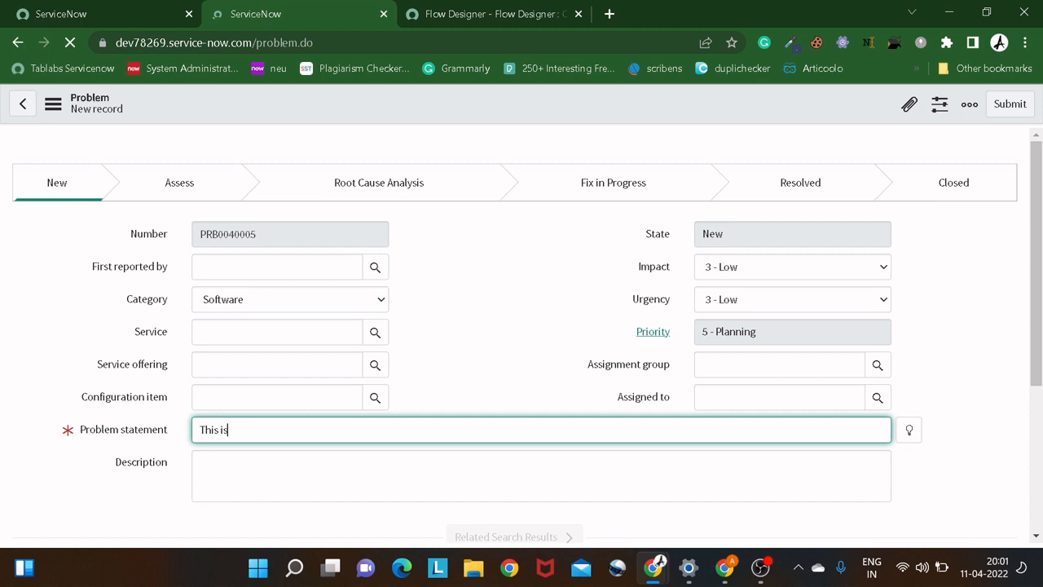
{"action": "type", "text": " dummy"}
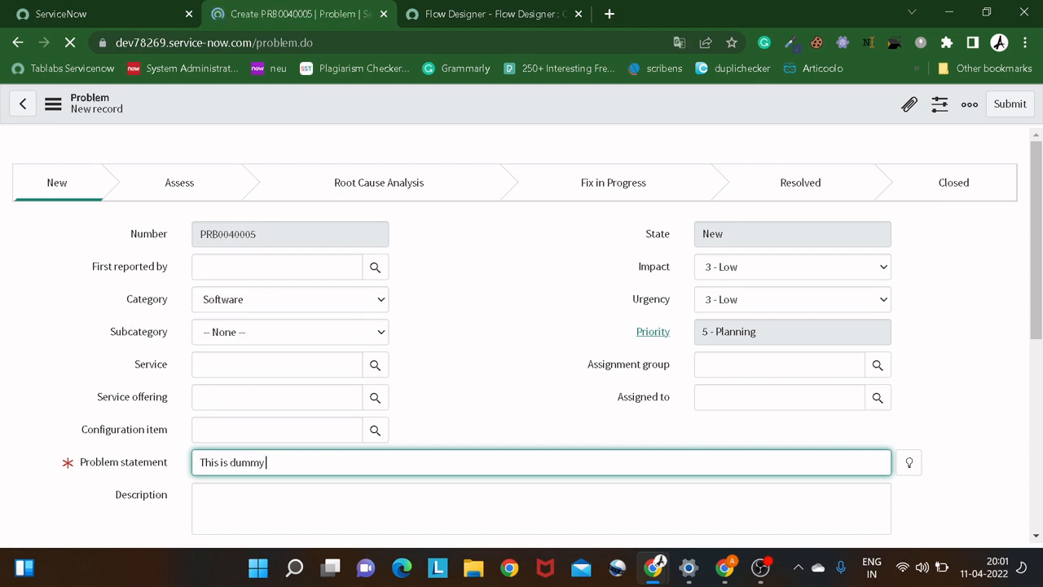
{"action": "type", "text": " record"}
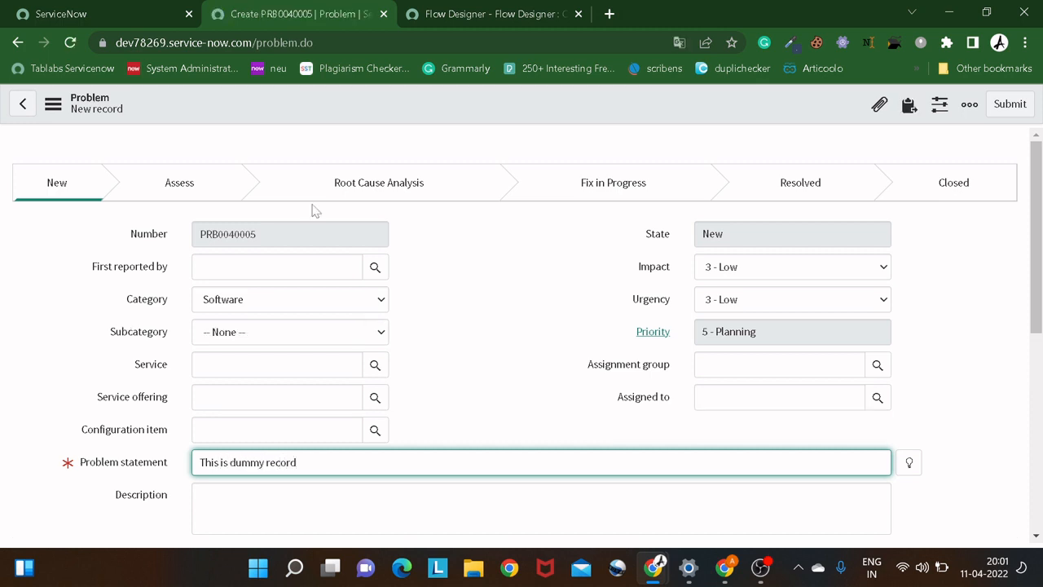
{"action": "right_click", "coordinate": [320, 108]}
{"action": "left_click", "coordinate": [337, 120]}
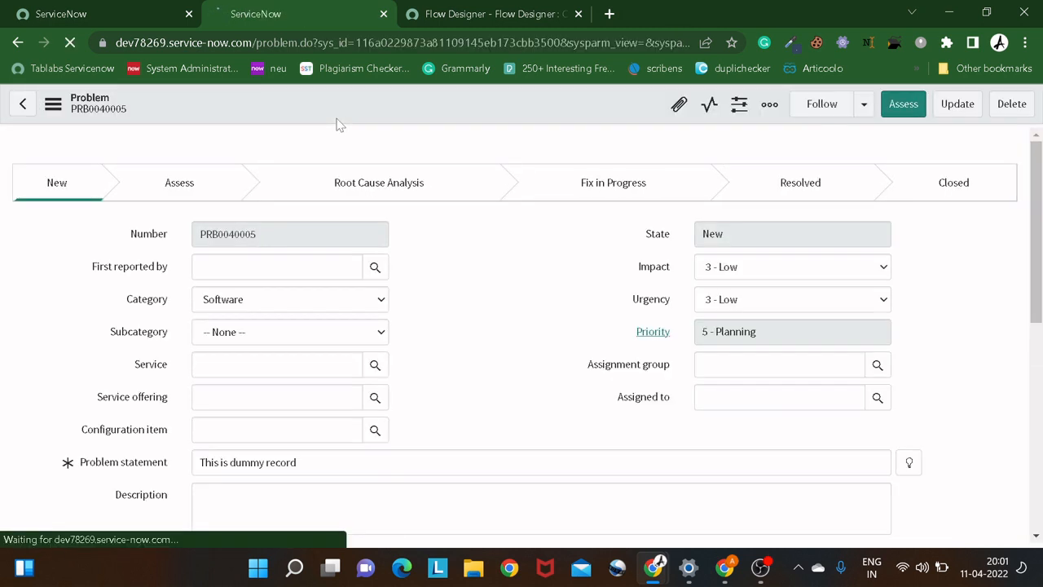
Reload the second test problem's form until the flow has run and check its Description field.
{"action": "right_click", "coordinate": [342, 114]}
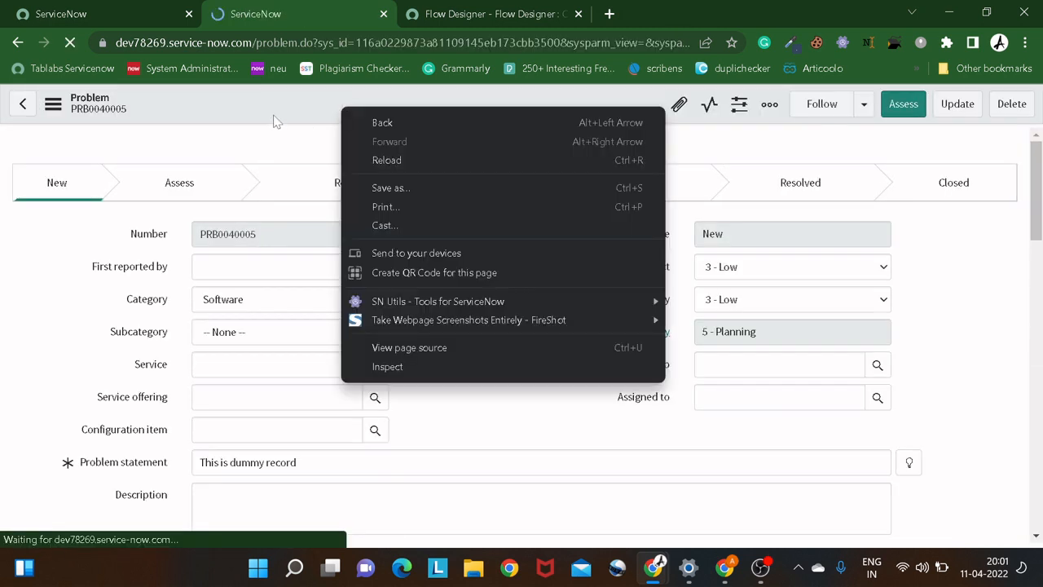
{"action": "right_click", "coordinate": [274, 112]}
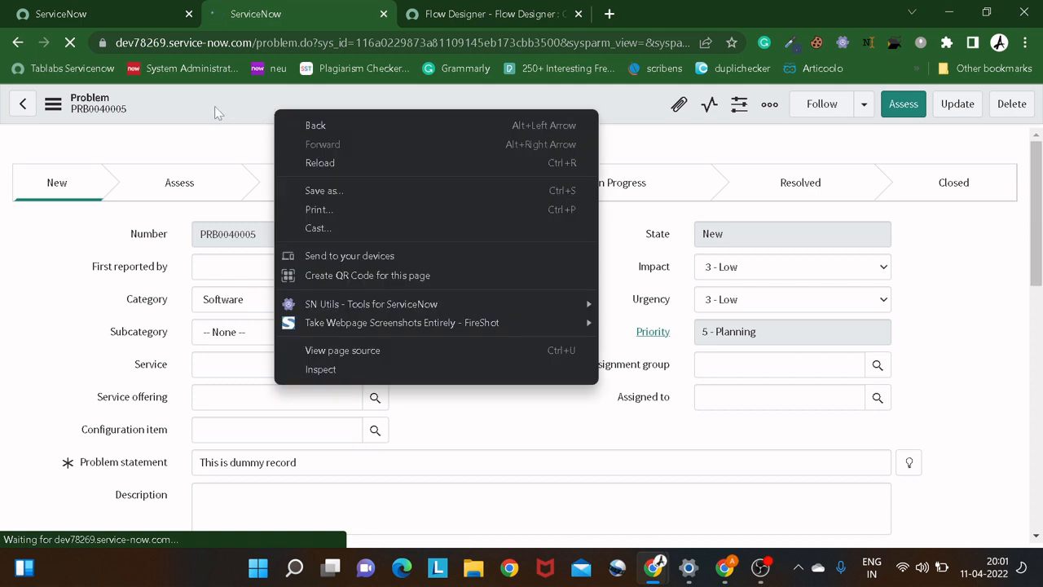
{"action": "left_click", "coordinate": [215, 106]}
{"action": "right_click", "coordinate": [214, 106]}
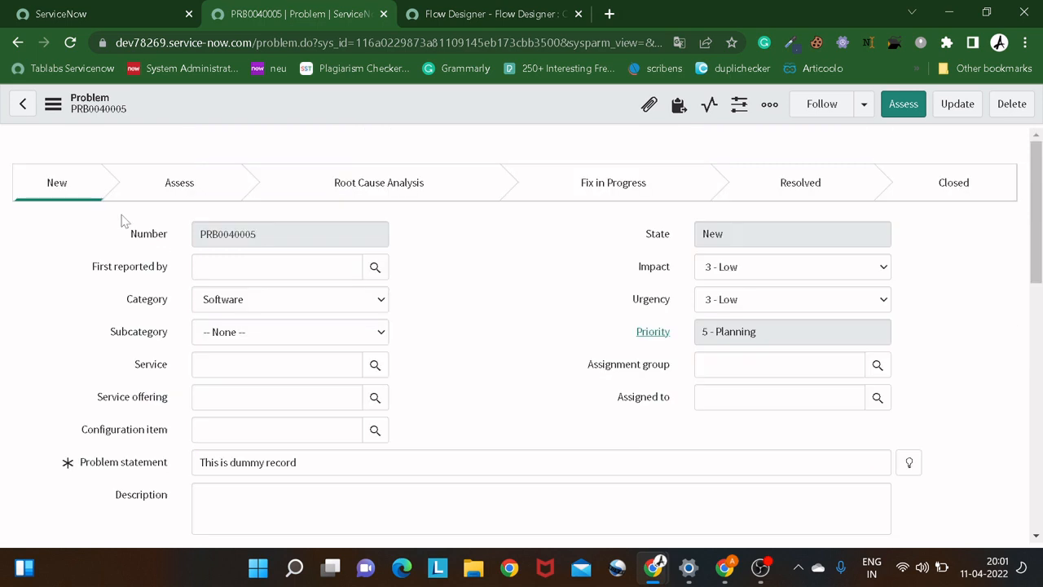
{"action": "right_click", "coordinate": [306, 110]}
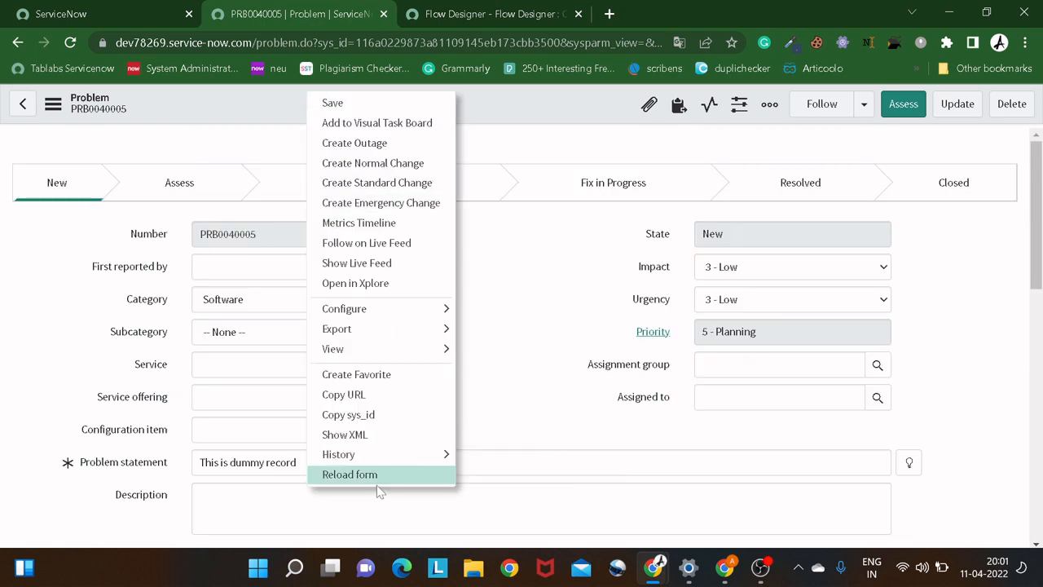
{"action": "left_click", "coordinate": [350, 475]}
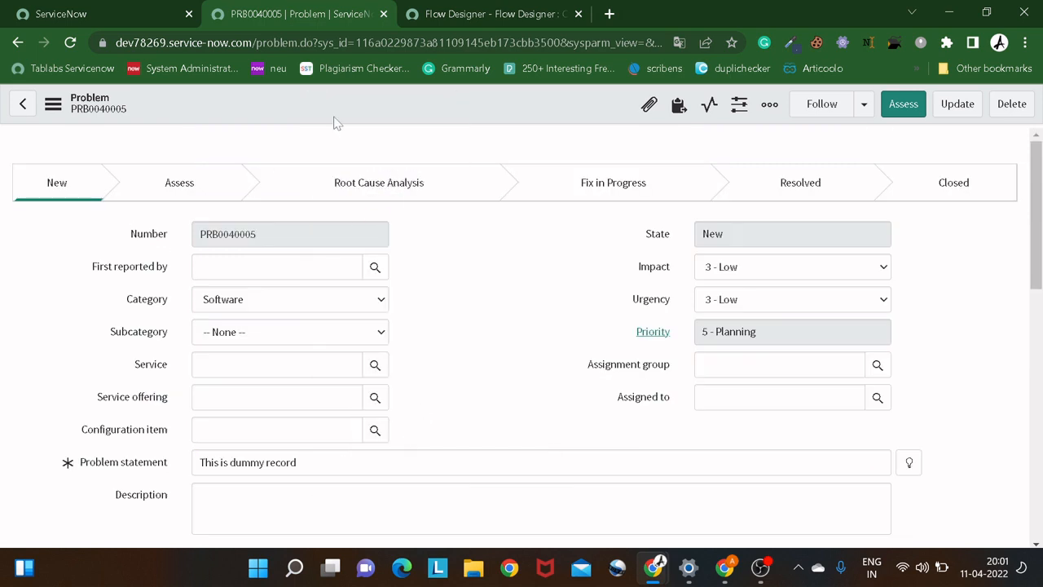
{"action": "right_click", "coordinate": [335, 120]}
{"action": "left_click", "coordinate": [405, 499]}
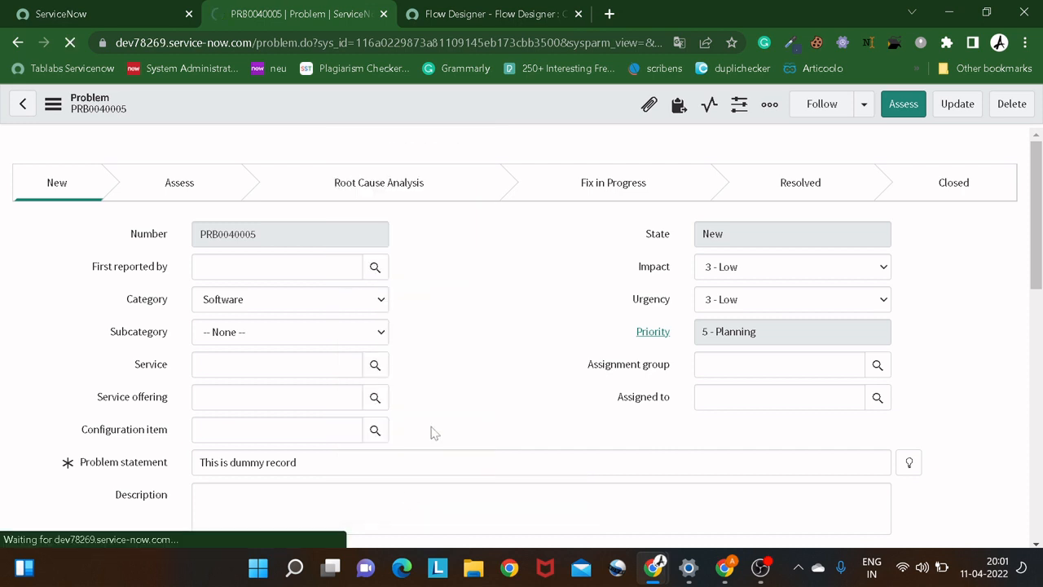
{"action": "scroll", "coordinate": [286, 380], "scroll_direction": "down", "scroll_amount": 2}
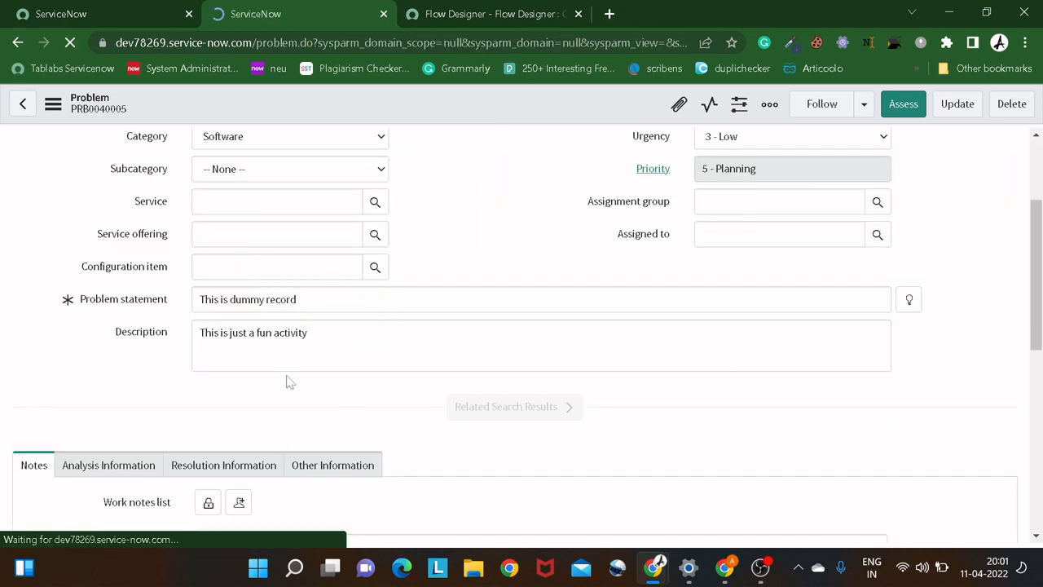
{"action": "left_click_drag", "start_coordinate": [310, 333], "coordinate": [168, 344]}
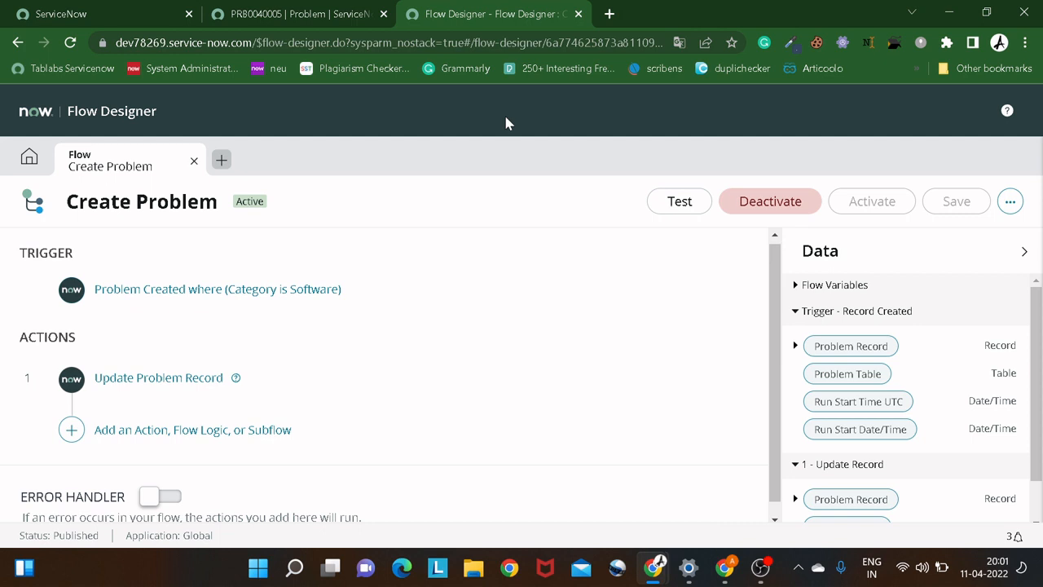
Look through the Create Problem flow's additional options and return to the list of all flows.
{"action": "left_click", "coordinate": [1009, 202]}
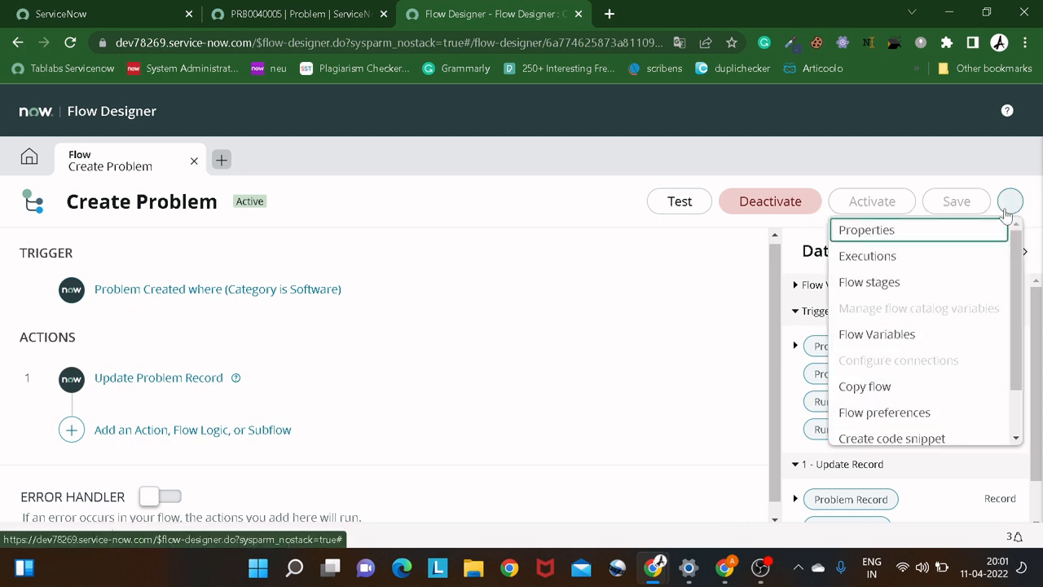
{"action": "scroll", "coordinate": [925, 349], "scroll_direction": "down", "scroll_amount": 1}
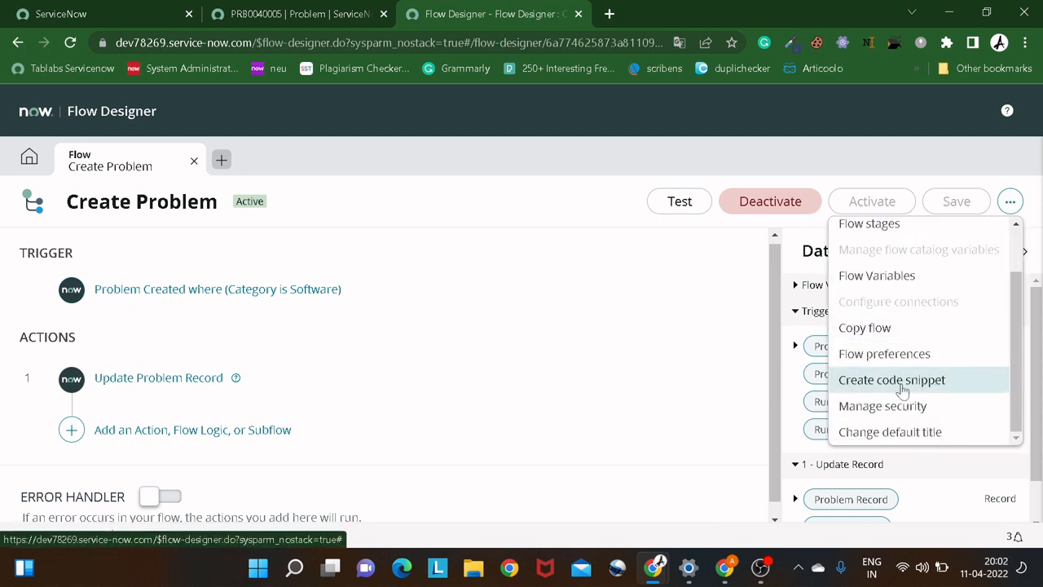
{"action": "left_click", "coordinate": [18, 160]}
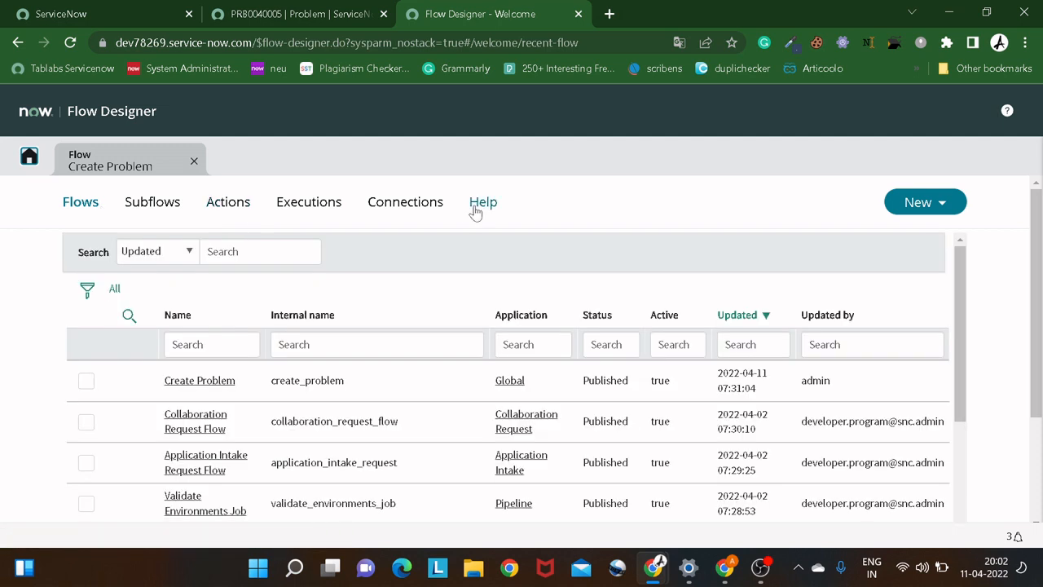
{"action": "scroll", "coordinate": [220, 285], "scroll_direction": "down", "scroll_amount": 1}
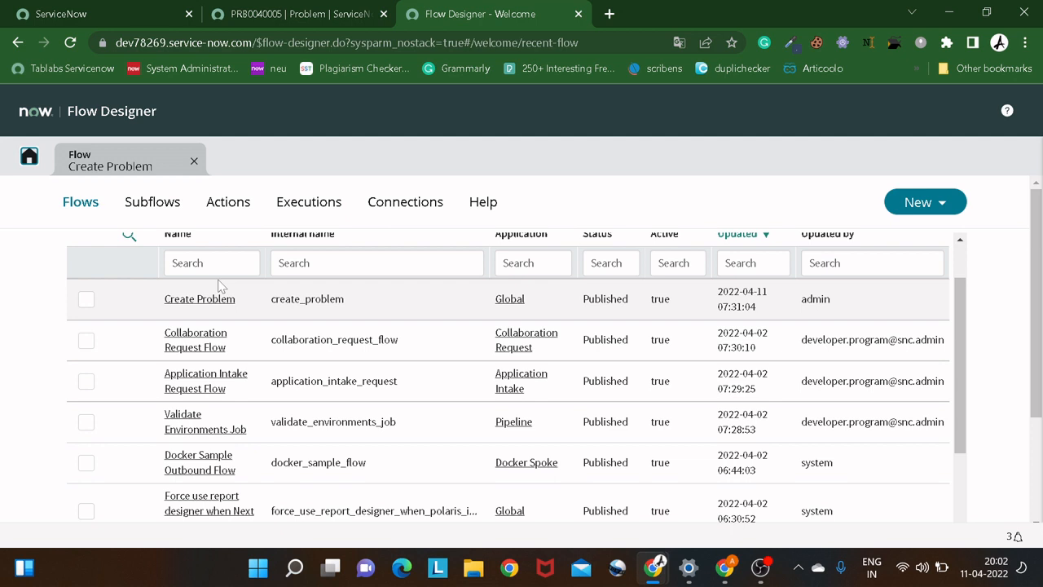
Open the update versions table list from the main ServiceNow page's navigator with sys_update_version.LIST.
{"action": "left_click", "coordinate": [57, 11]}
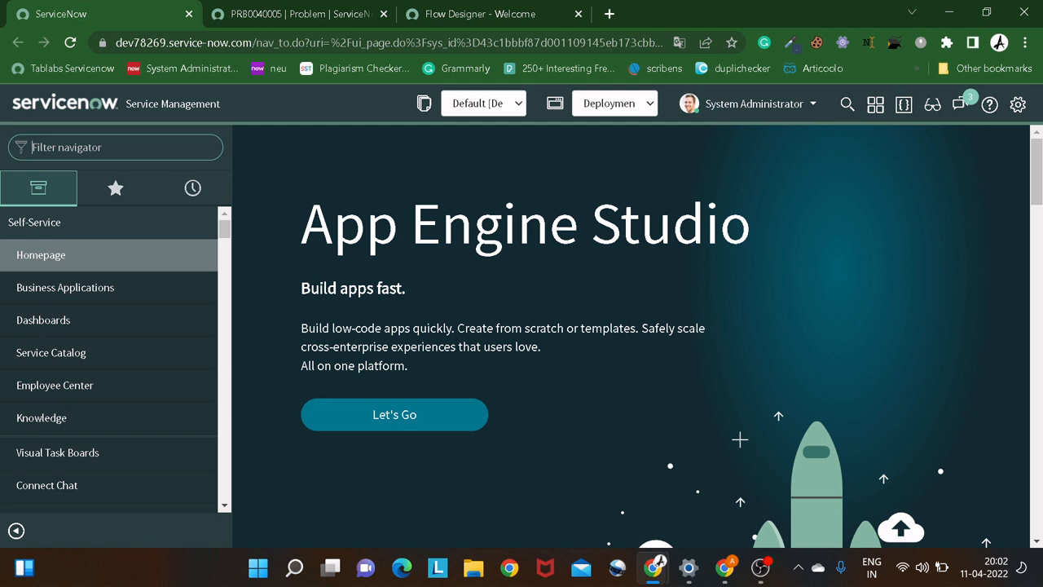
{"action": "type", "text": "sys_"}
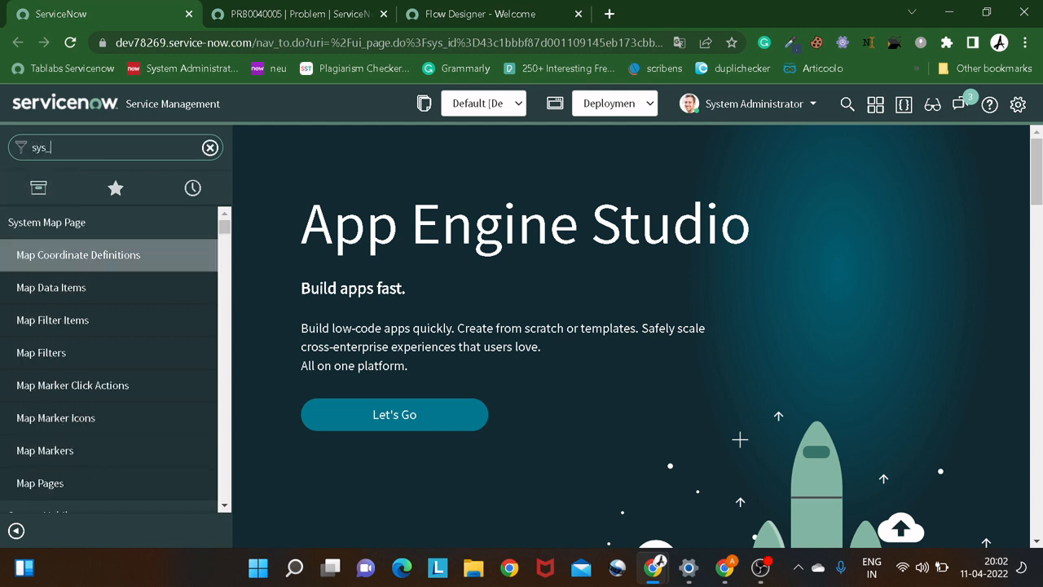
{"action": "type", "text": "update_"}
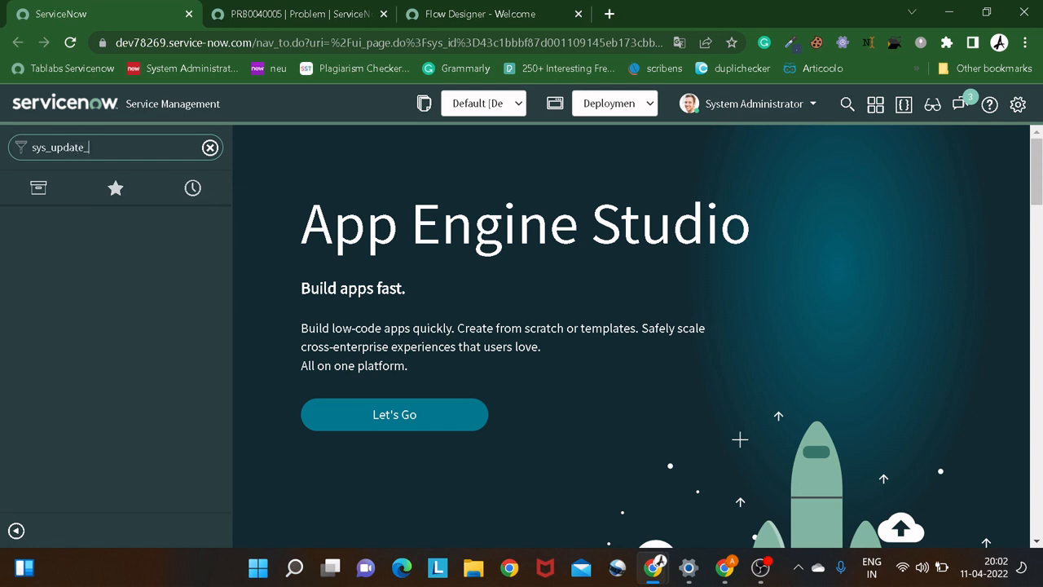
{"action": "type", "text": "version.LIST"}
{"action": "key", "text": "Return"}
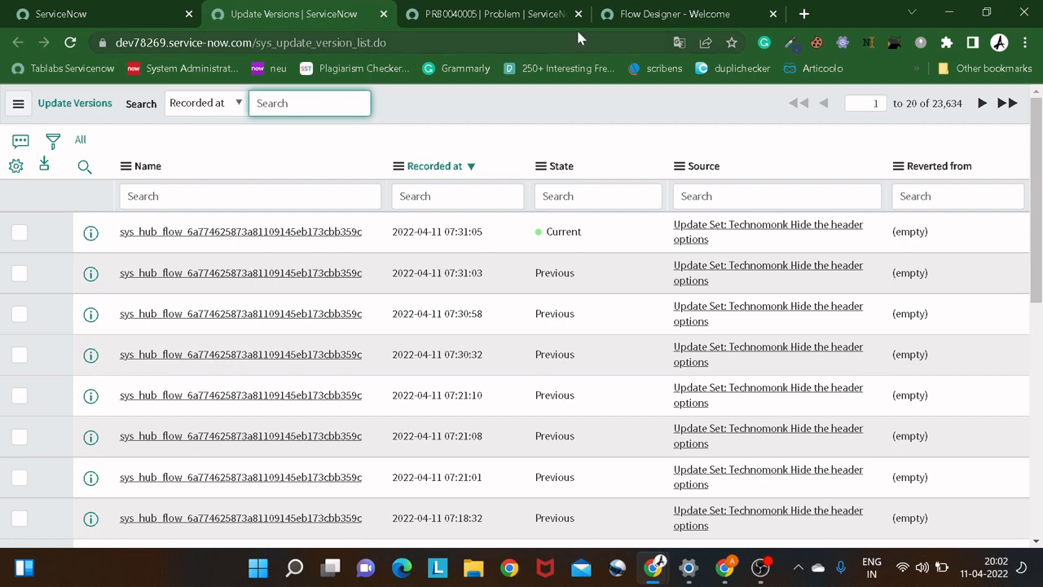
Copy the Create Problem flow's sys_id and filter the Update Versions list to names containing it.
{"action": "left_click", "coordinate": [635, 22]}
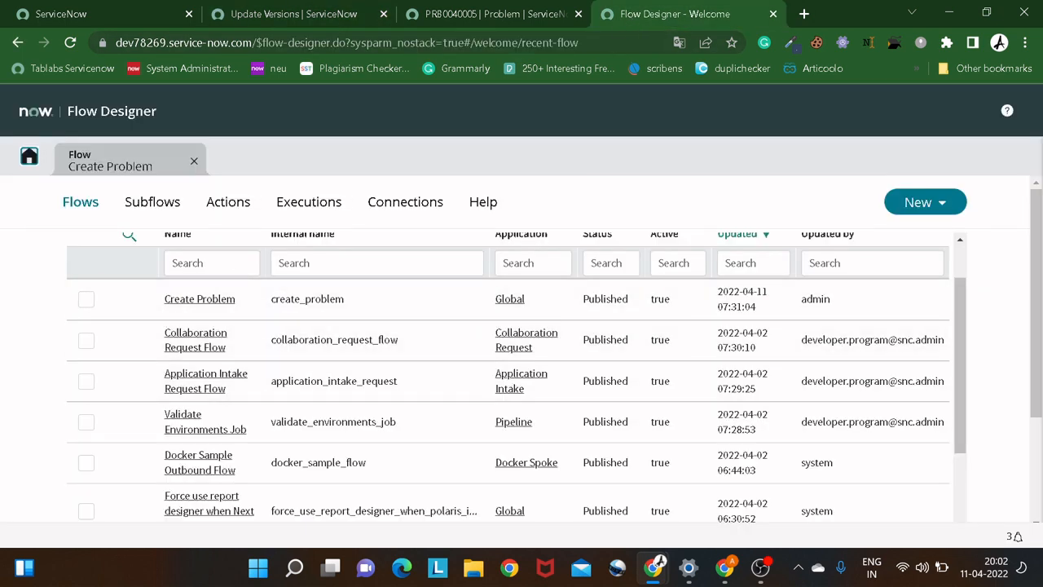
{"action": "right_click", "coordinate": [220, 300]}
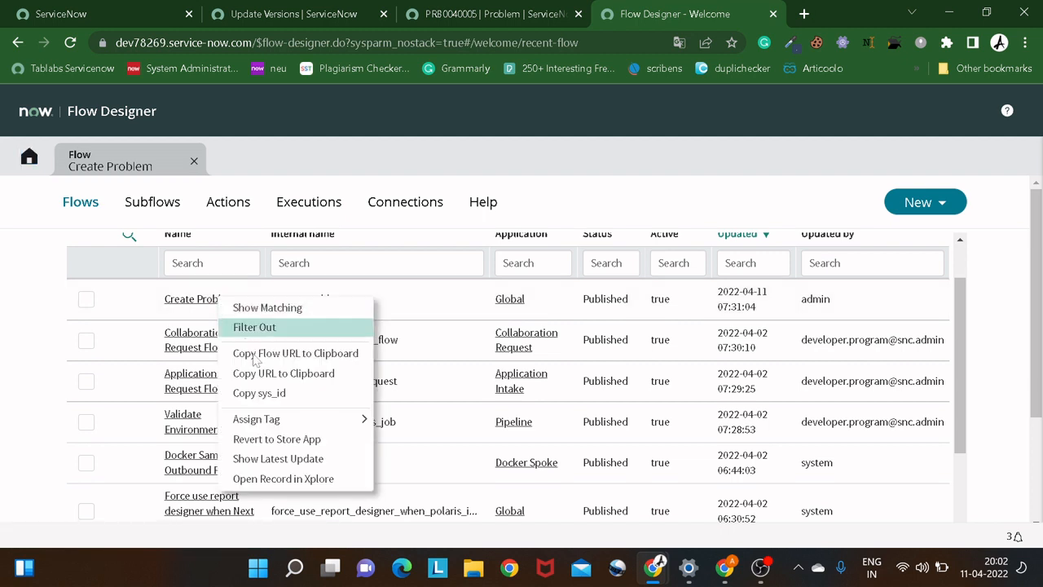
{"action": "left_click", "coordinate": [260, 394]}
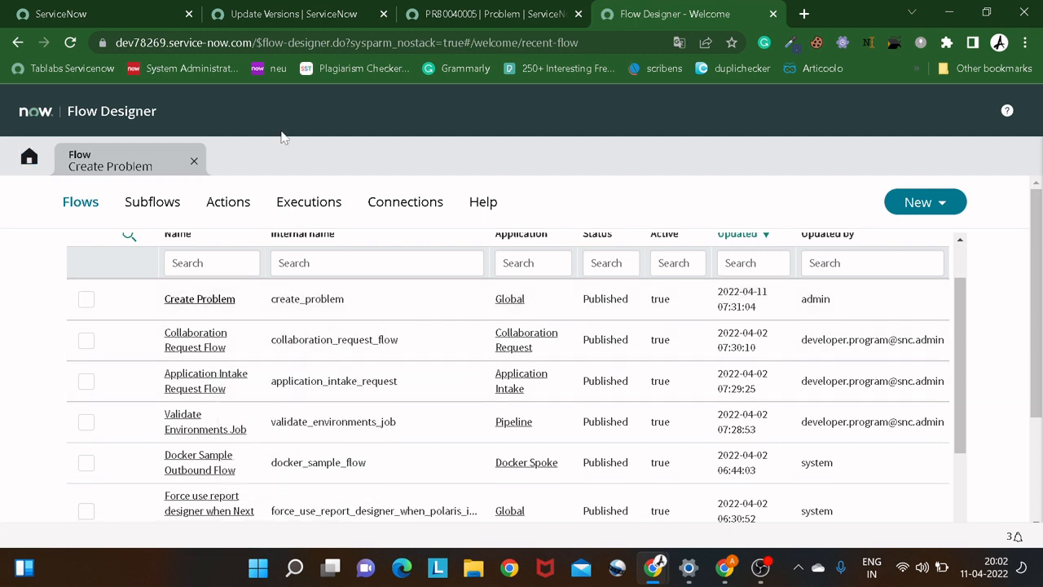
{"action": "left_click", "coordinate": [273, 16]}
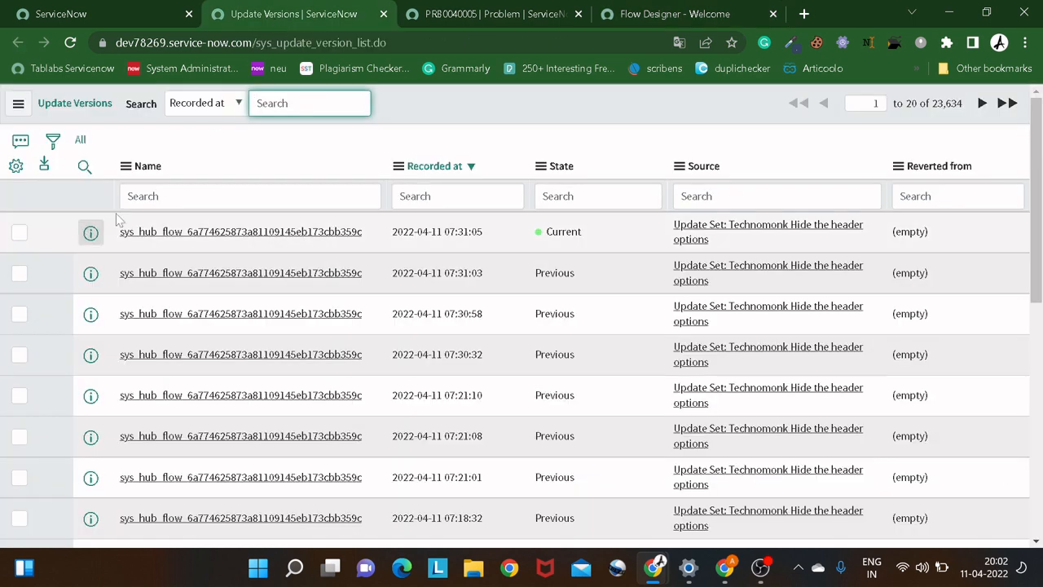
{"action": "type", "text": "*"}
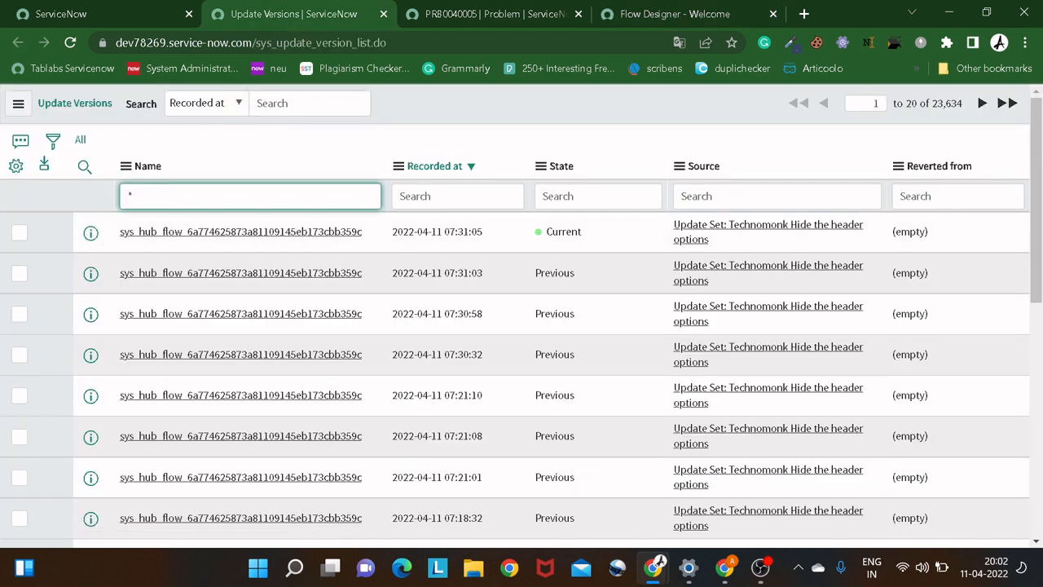
{"action": "key", "text": "ctrl+v"}
{"action": "key", "text": "Return"}
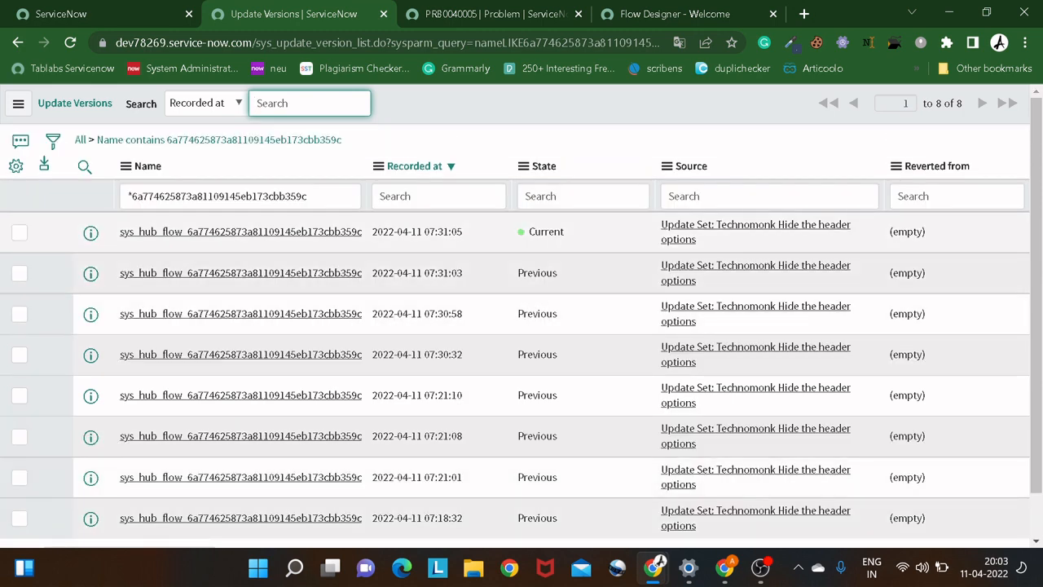
{"action": "right_click", "coordinate": [91, 278]}
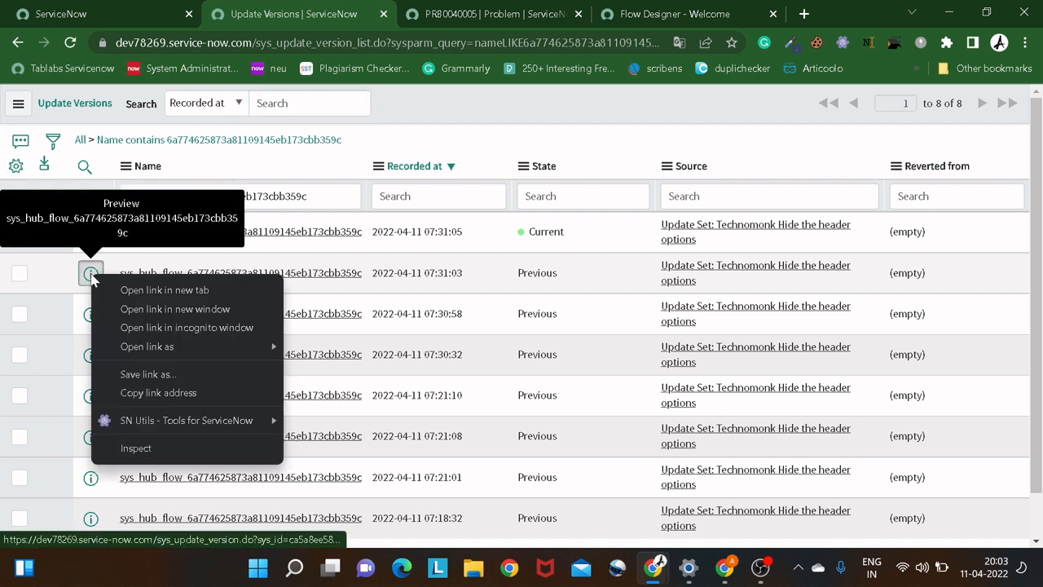
{"action": "left_click", "coordinate": [469, 146]}
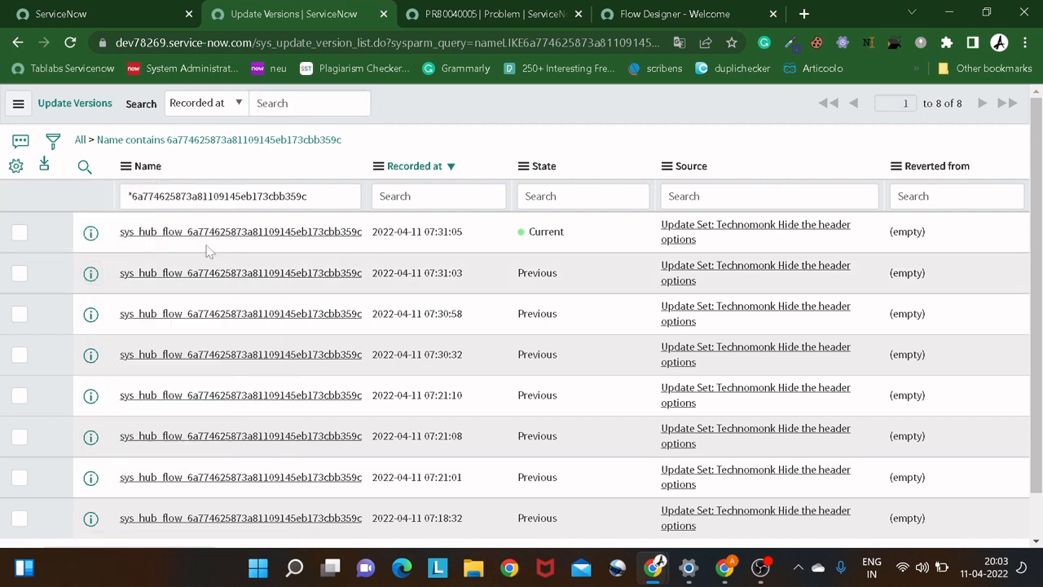
{"action": "right_click", "coordinate": [104, 278]}
{"action": "left_click", "coordinate": [163, 291]}
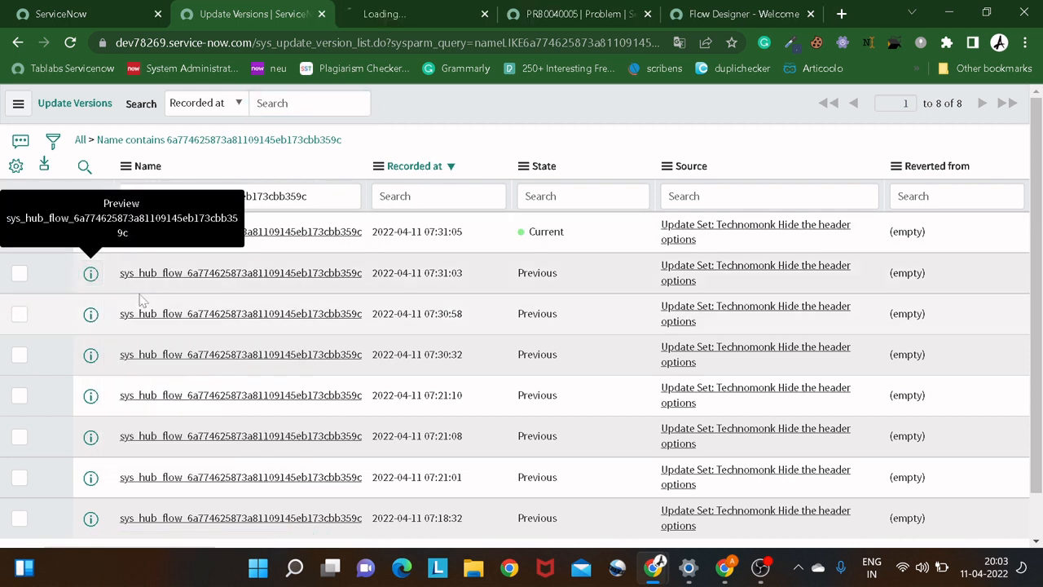
{"action": "left_click", "coordinate": [373, 14]}
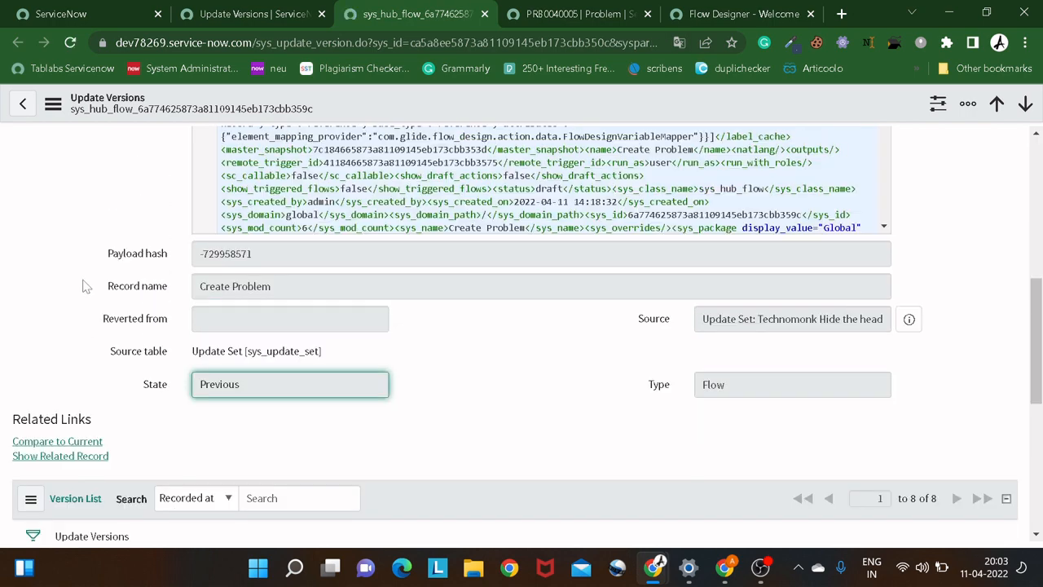
Examine the previous version record's XML payload, state, related links and version list.
{"action": "scroll", "coordinate": [85, 285], "scroll_direction": "up", "scroll_amount": 10}
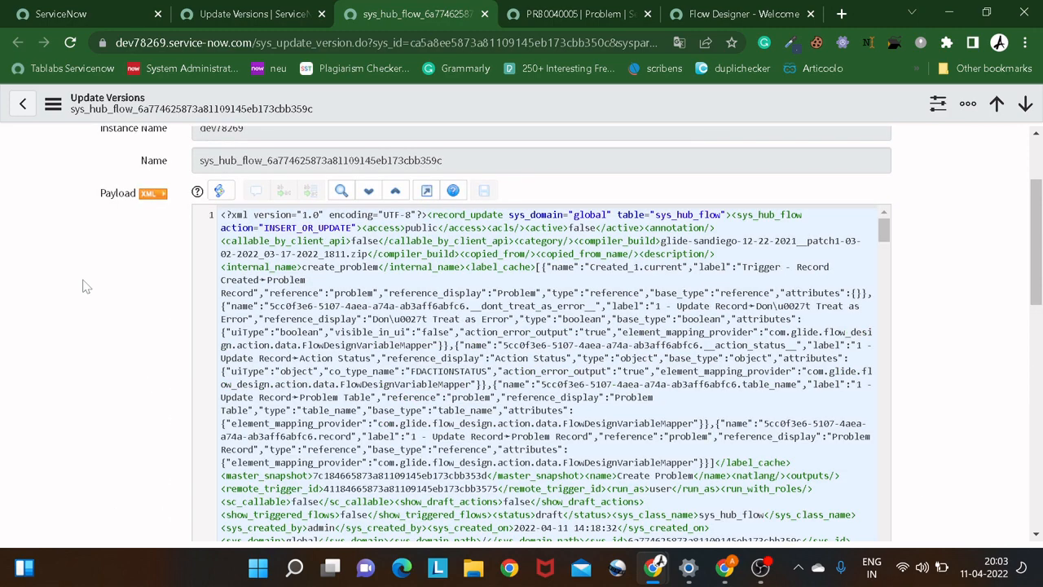
{"action": "scroll", "coordinate": [109, 278], "scroll_direction": "down", "scroll_amount": 12}
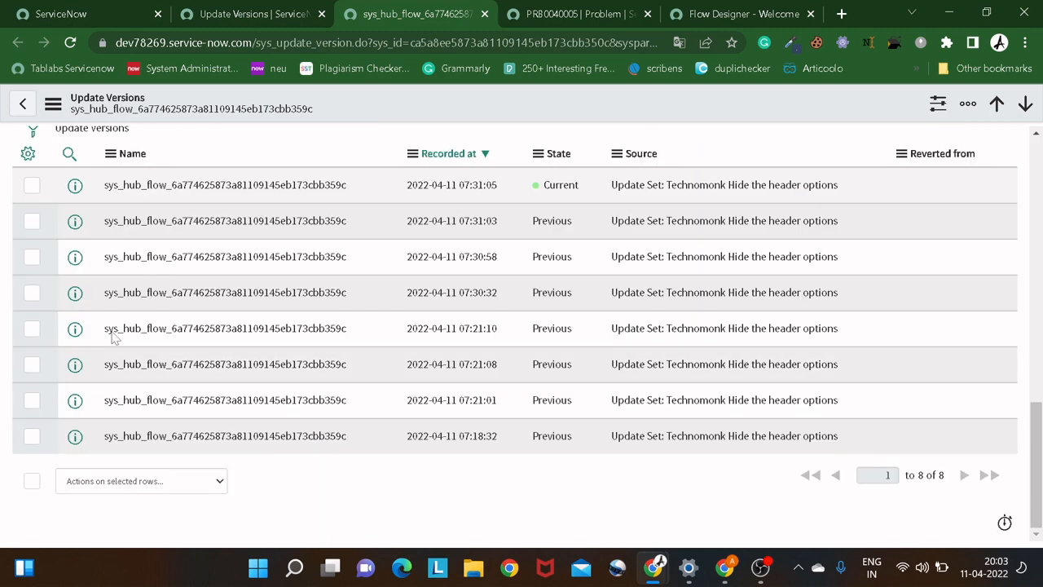
{"action": "scroll", "coordinate": [108, 278], "scroll_direction": "up", "scroll_amount": 3}
{"action": "scroll", "coordinate": [114, 338], "scroll_direction": "up", "scroll_amount": 4}
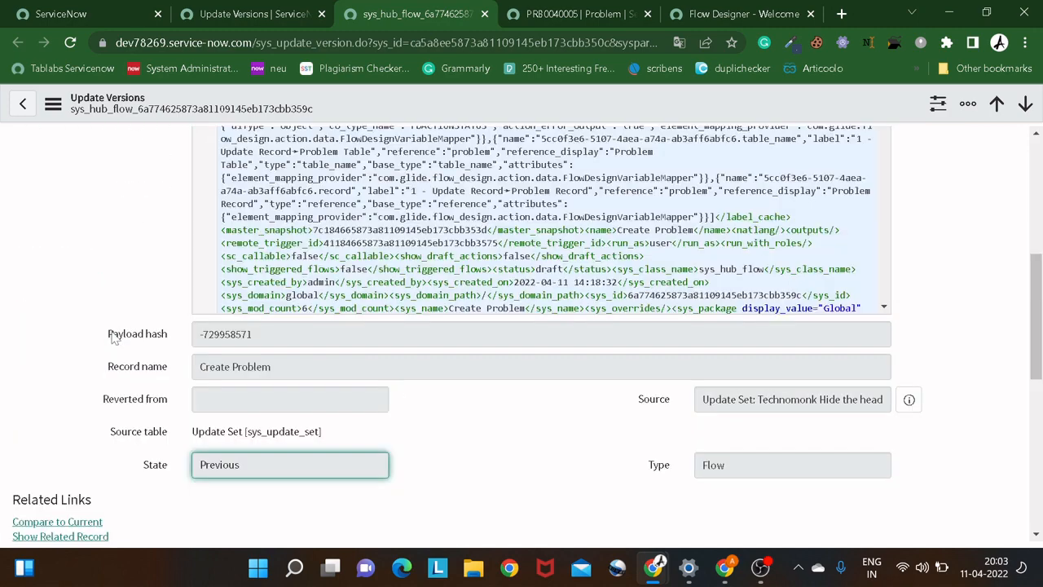
{"action": "scroll", "coordinate": [114, 339], "scroll_direction": "down", "scroll_amount": 2}
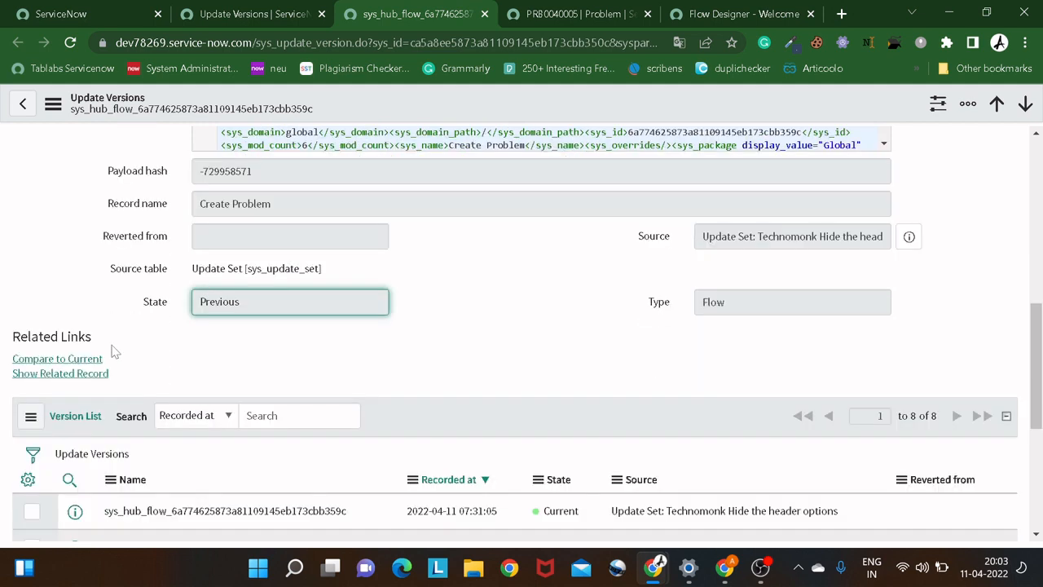
{"action": "scroll", "coordinate": [115, 351], "scroll_direction": "down", "scroll_amount": 1}
{"action": "scroll", "coordinate": [126, 314], "scroll_direction": "down", "scroll_amount": 3}
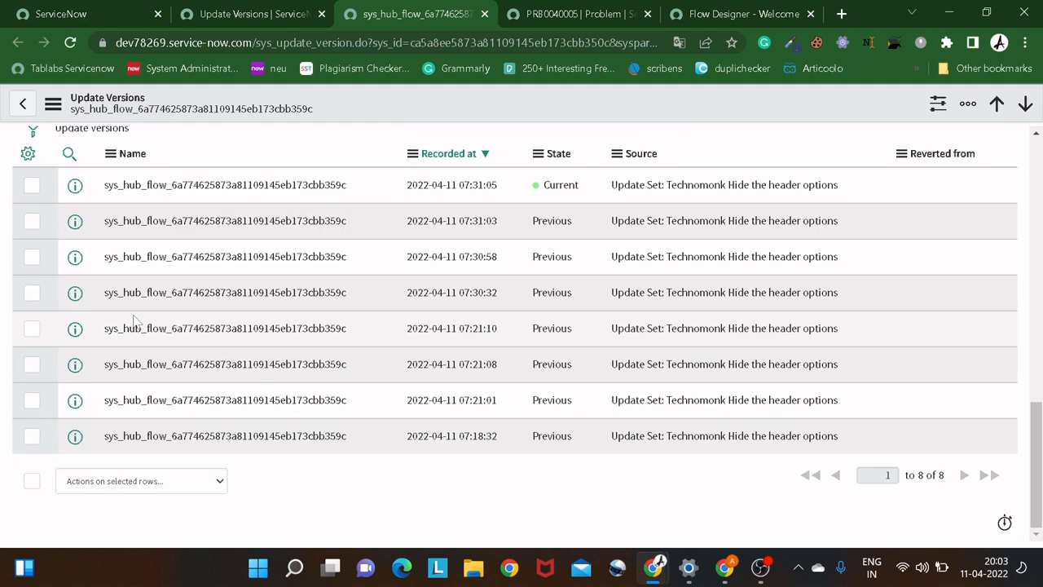
Review the filtered Update Versions list and recheck the Description on the test problem record.
{"action": "left_click", "coordinate": [279, 16]}
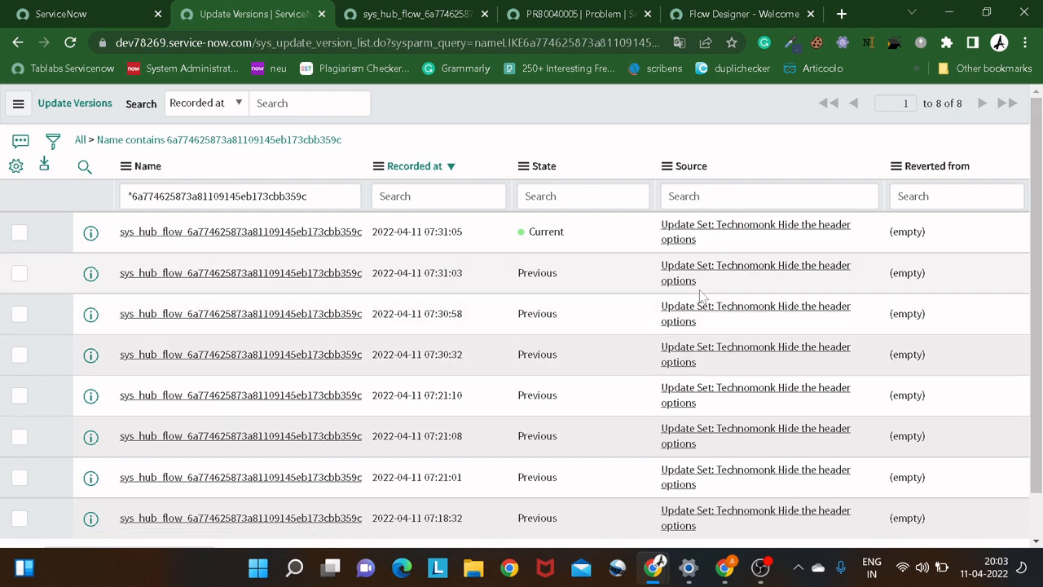
{"action": "scroll", "coordinate": [700, 295], "scroll_direction": "down", "scroll_amount": 1}
{"action": "scroll", "coordinate": [699, 295], "scroll_direction": "up", "scroll_amount": 1}
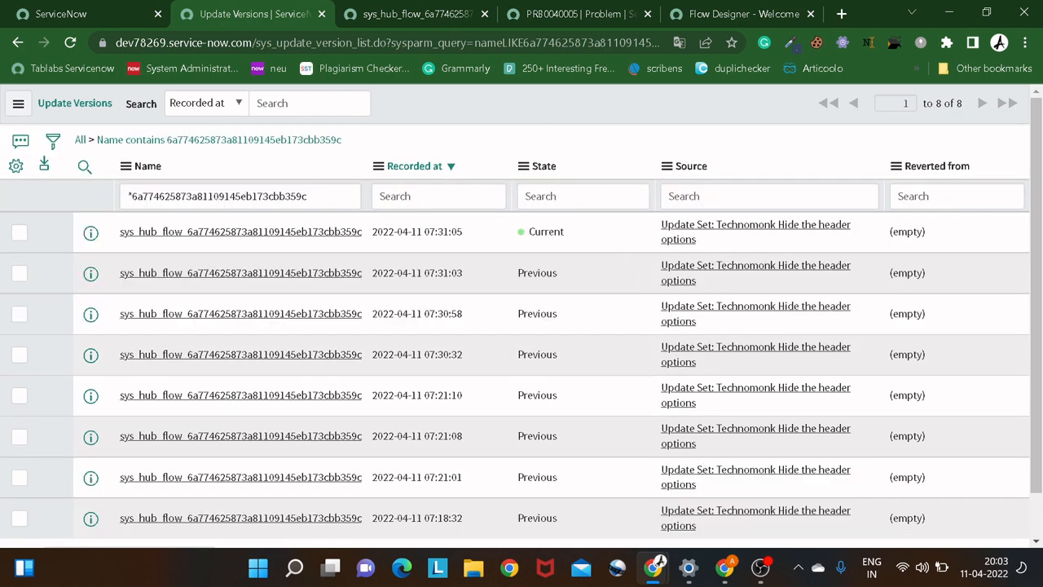
{"action": "left_click", "coordinate": [438, 14]}
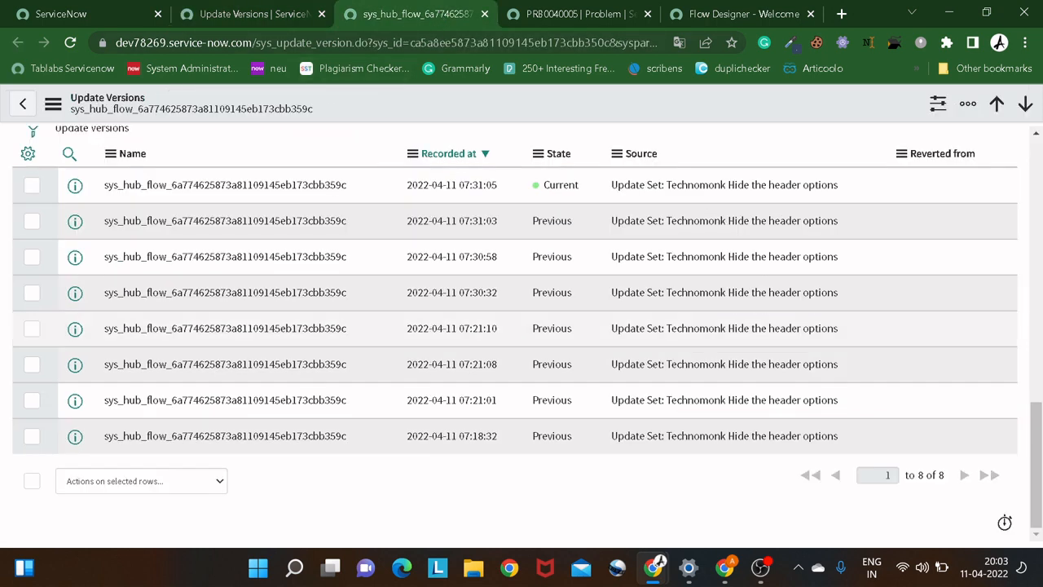
{"action": "left_click", "coordinate": [577, 16]}
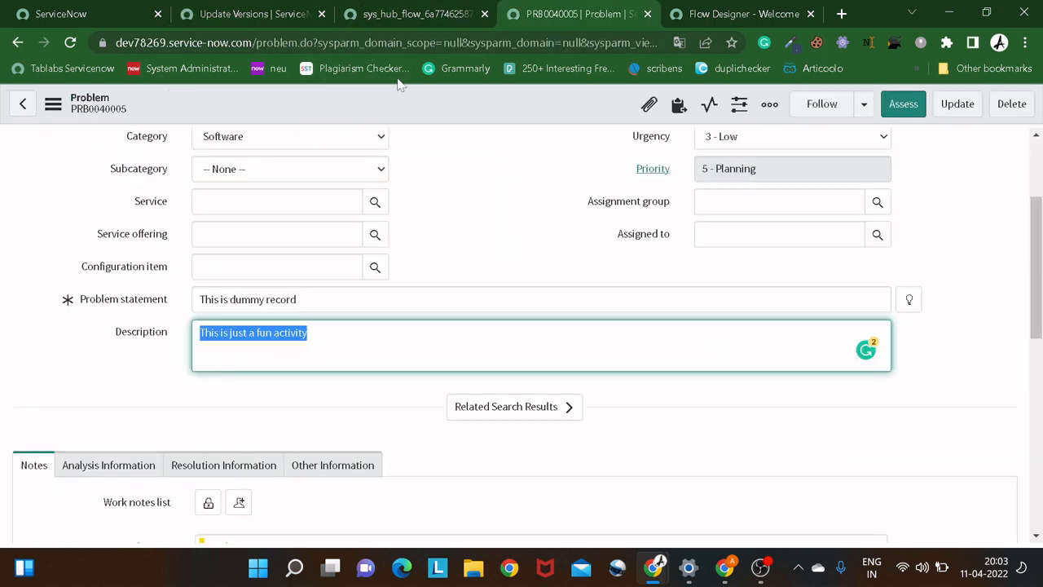
Return to the previous version record of the Create Problem flow and compare it to the current version.
{"action": "left_click", "coordinate": [427, 16]}
{"action": "scroll", "coordinate": [184, 224], "scroll_direction": "up", "scroll_amount": 2}
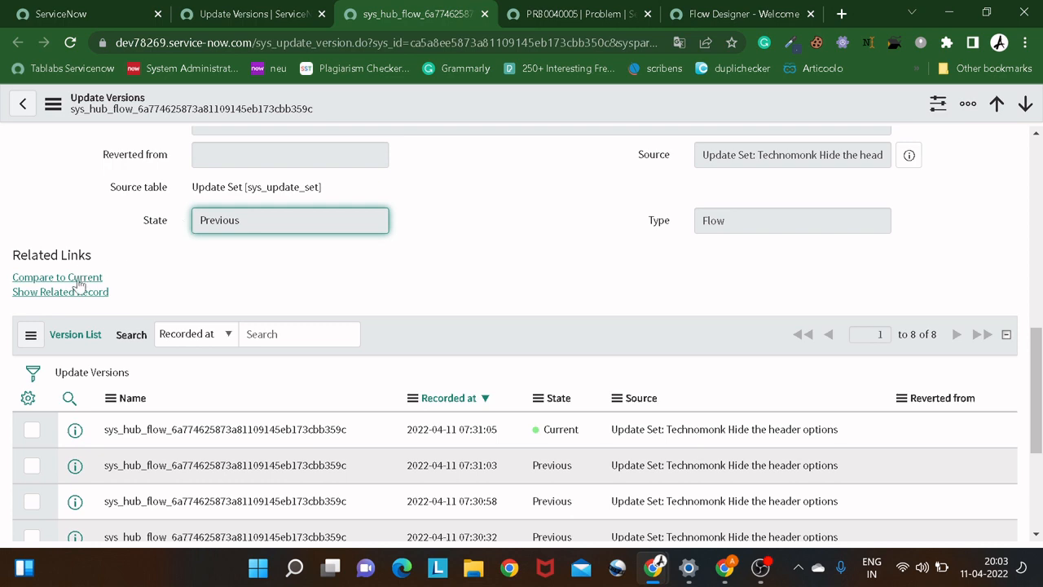
{"action": "scroll", "coordinate": [172, 269], "scroll_direction": "up", "scroll_amount": 3}
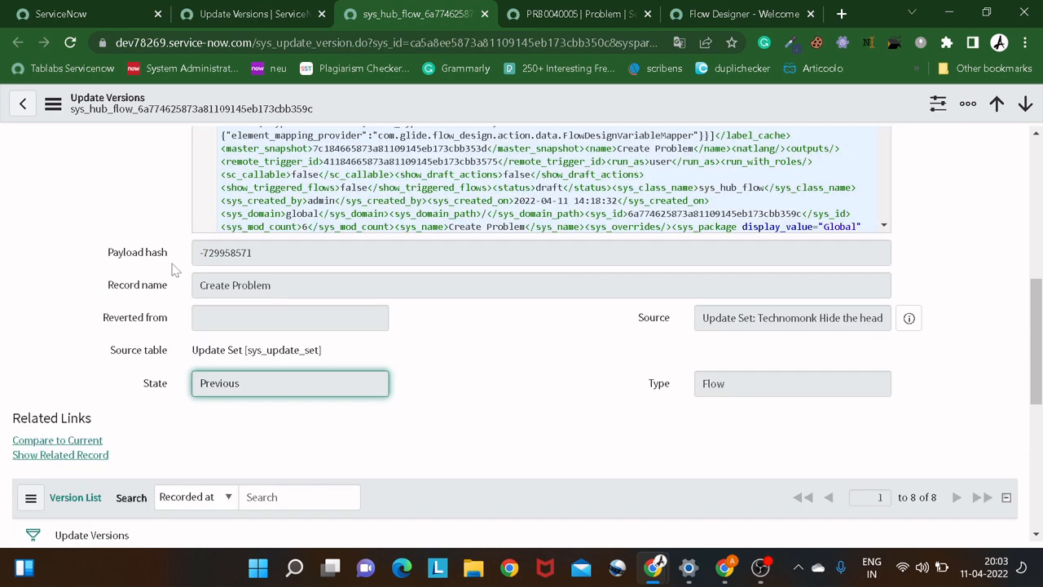
{"action": "scroll", "coordinate": [172, 269], "scroll_direction": "down", "scroll_amount": 3}
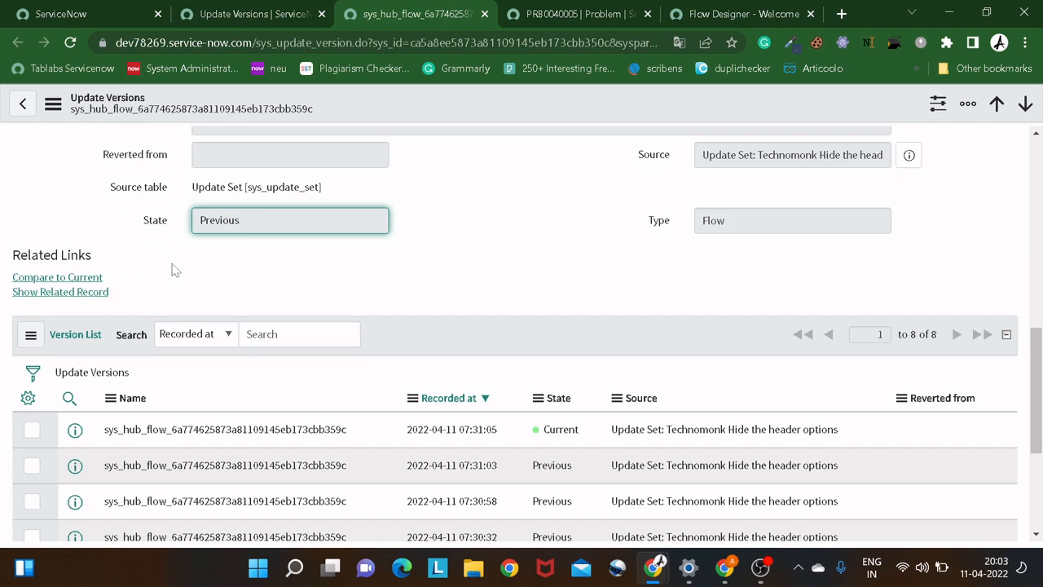
{"action": "scroll", "coordinate": [172, 269], "scroll_direction": "down", "scroll_amount": 2}
{"action": "scroll", "coordinate": [132, 316], "scroll_direction": "up", "scroll_amount": 6}
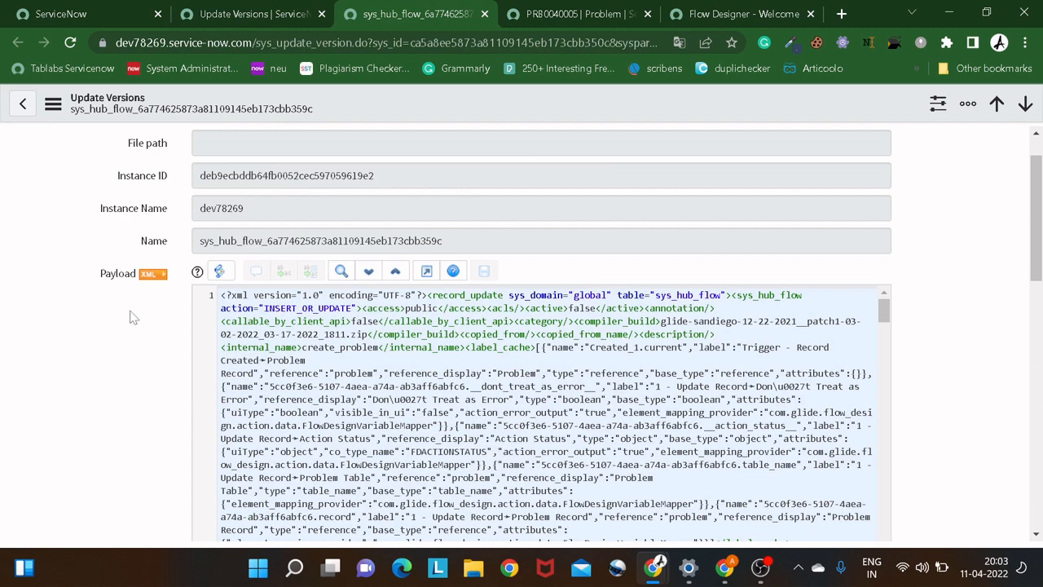
{"action": "scroll", "coordinate": [132, 317], "scroll_direction": "up", "scroll_amount": 1}
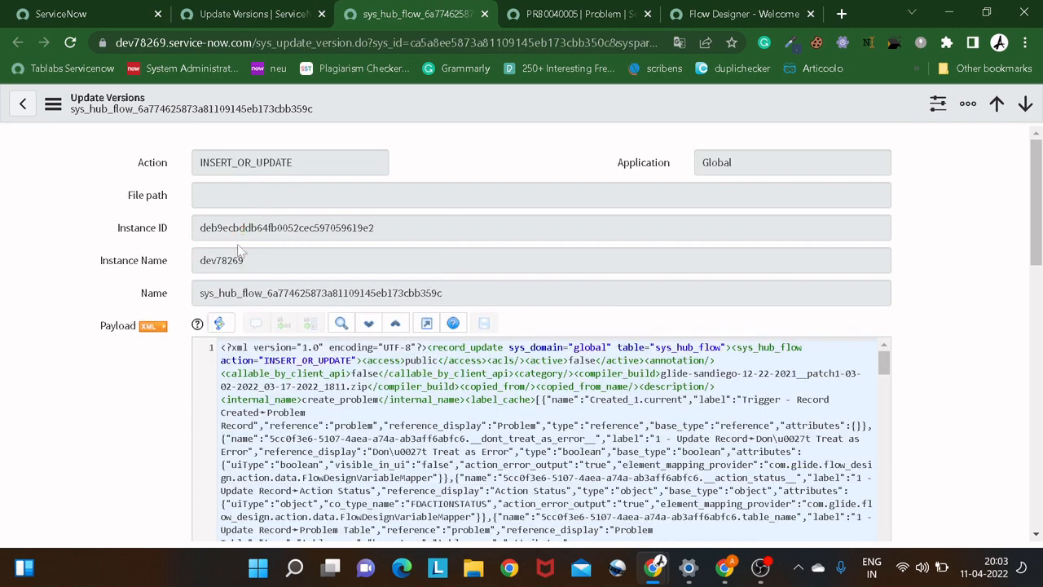
{"action": "scroll", "coordinate": [233, 296], "scroll_direction": "down", "scroll_amount": 10}
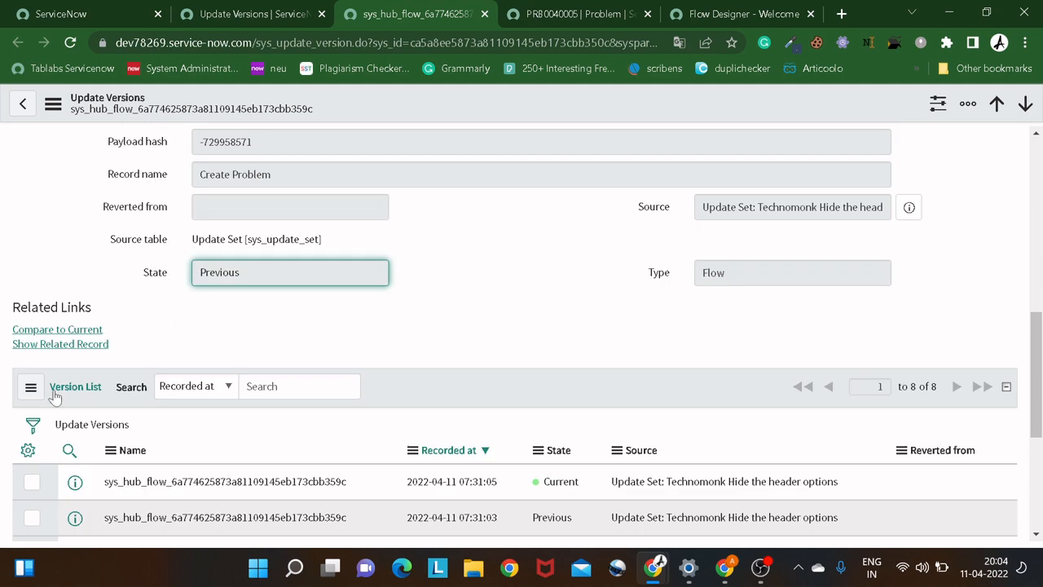
{"action": "left_click", "coordinate": [69, 334]}
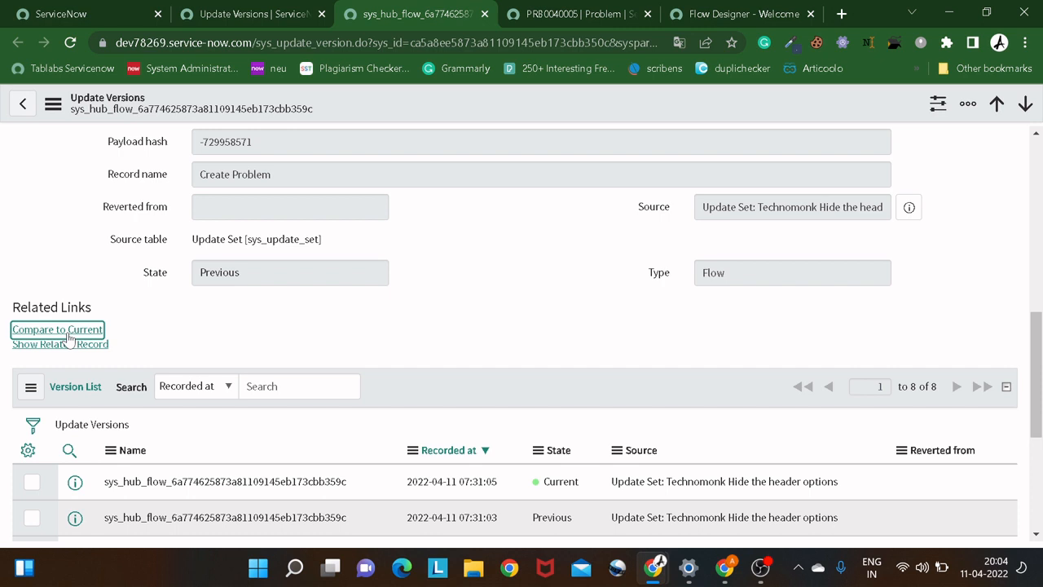
{"action": "left_click", "coordinate": [69, 336]}
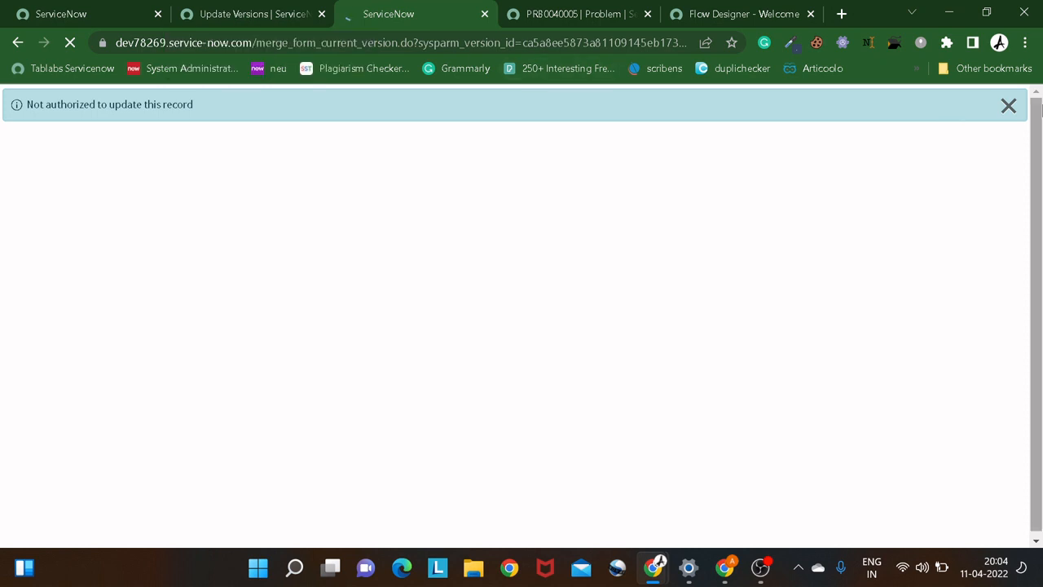
Dismiss the authorization message and examine the field differences between the selected and current versions of the Create Problem flow.
{"action": "left_click", "coordinate": [1009, 105]}
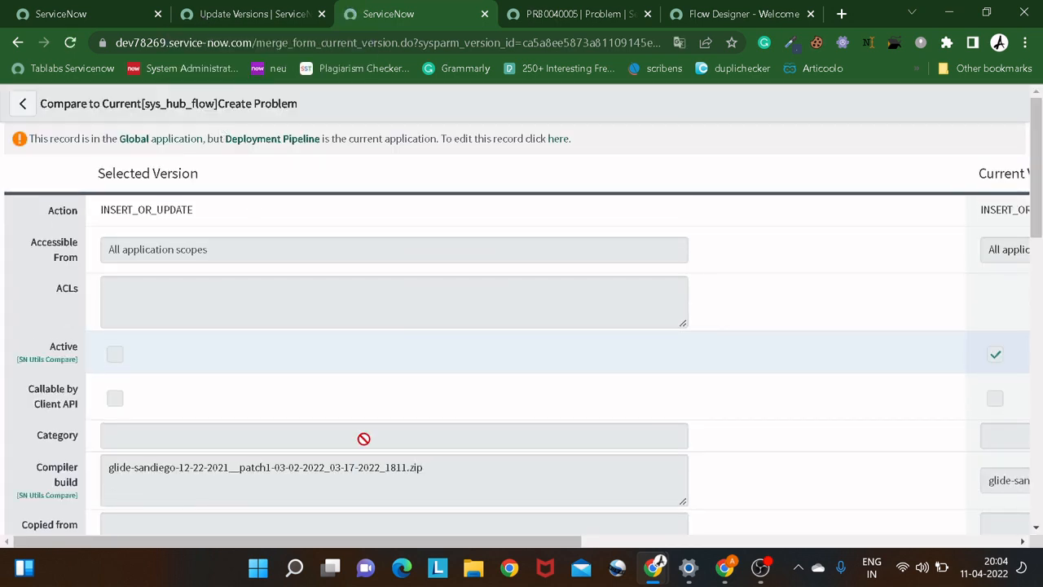
{"action": "mouse_move", "coordinate": [337, 550]}
{"action": "left_mouse_down"}
{"action": "mouse_move", "coordinate": [413, 550]}
{"action": "mouse_move", "coordinate": [255, 548]}
{"action": "mouse_move", "coordinate": [639, 524]}
{"action": "mouse_move", "coordinate": [345, 531]}
{"action": "left_mouse_up"}
{"action": "scroll", "coordinate": [284, 305], "scroll_direction": "down", "scroll_amount": 2}
{"action": "scroll", "coordinate": [281, 302], "scroll_direction": "down", "scroll_amount": 2}
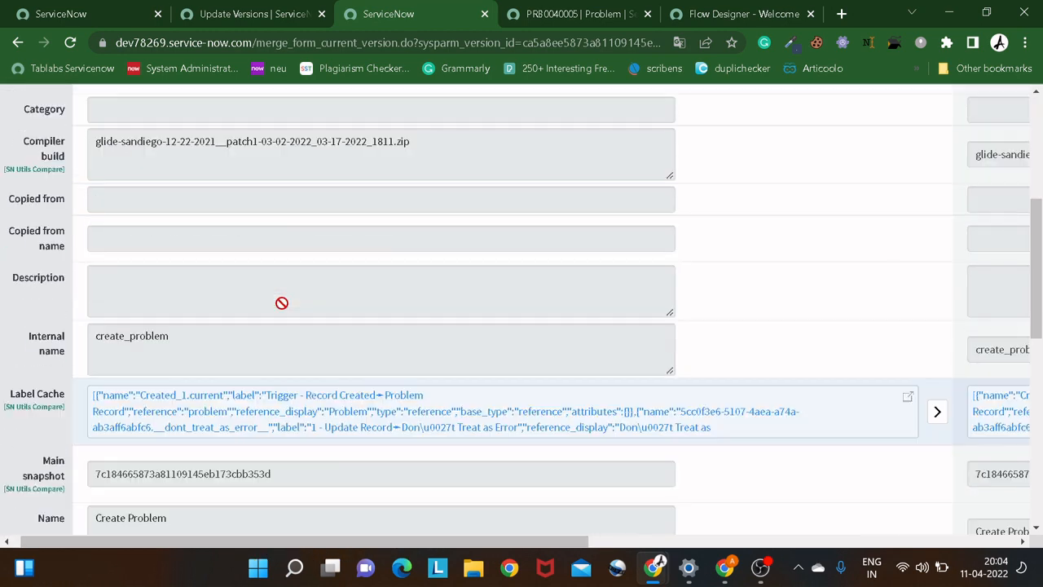
{"action": "left_click", "coordinate": [484, 14]}
{"action": "left_click", "coordinate": [275, 14]}
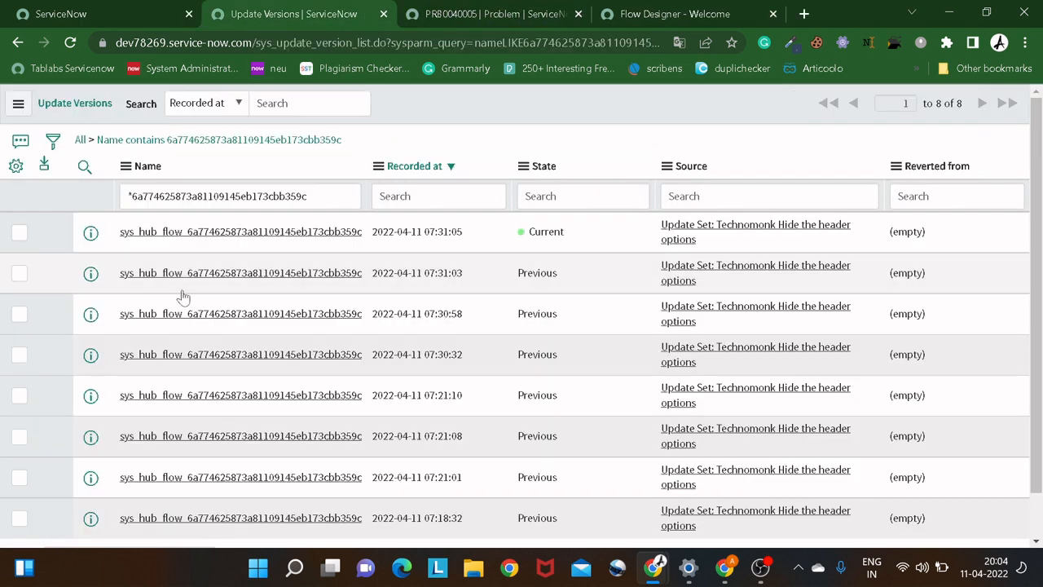
{"action": "right_click", "coordinate": [90, 313]}
{"action": "left_click", "coordinate": [120, 332]}
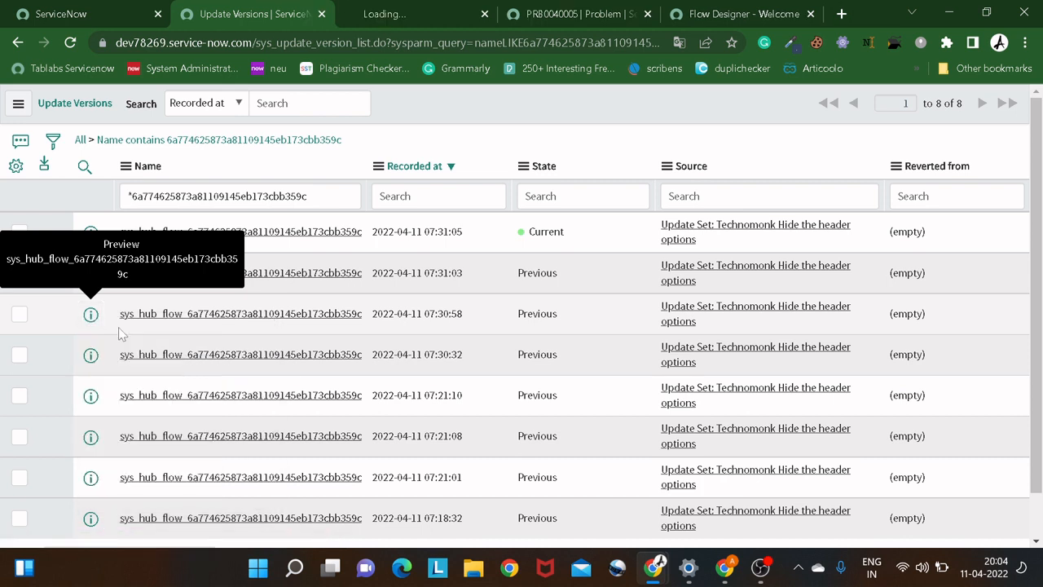
{"action": "left_click", "coordinate": [376, 18]}
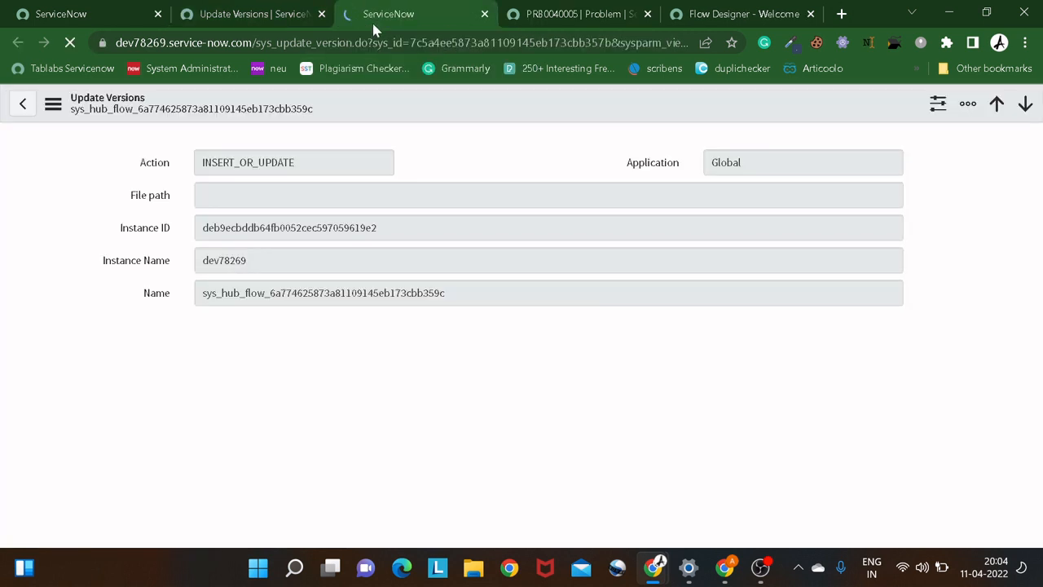
{"action": "scroll", "coordinate": [233, 285], "scroll_direction": "down", "scroll_amount": 4}
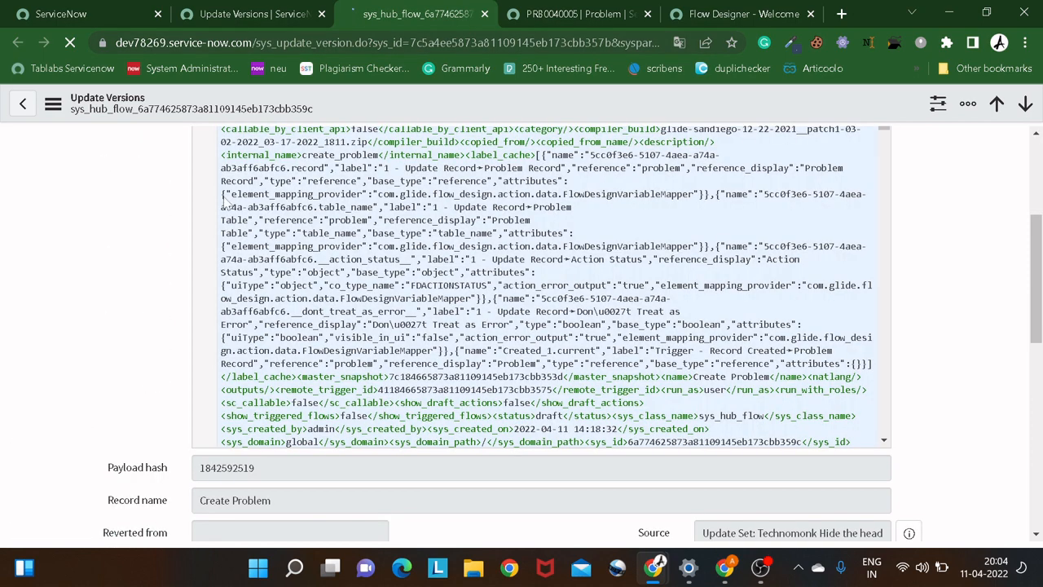
{"action": "scroll", "coordinate": [66, 326], "scroll_direction": "down", "scroll_amount": 2}
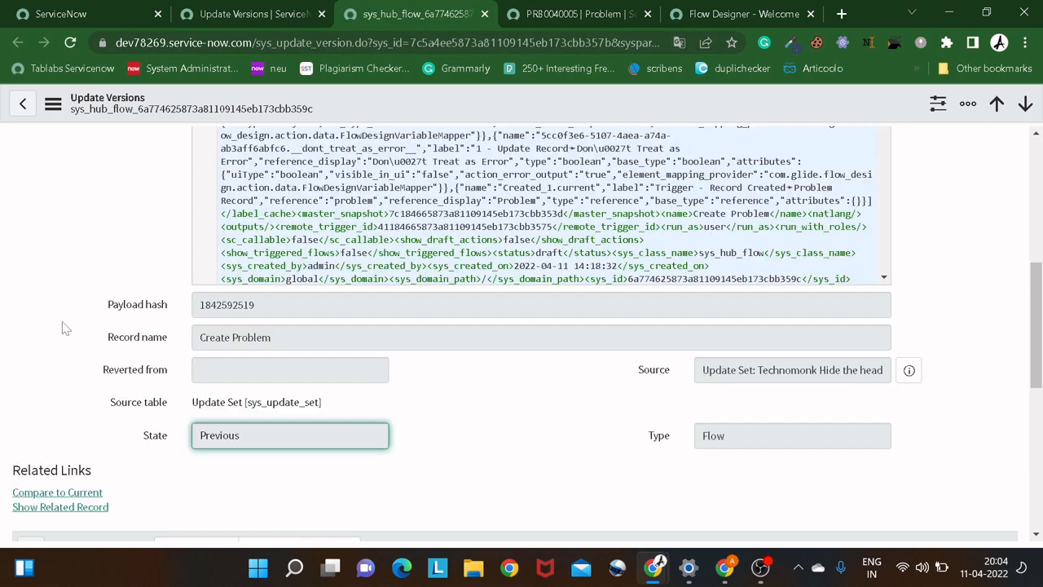
{"action": "left_click", "coordinate": [232, 18]}
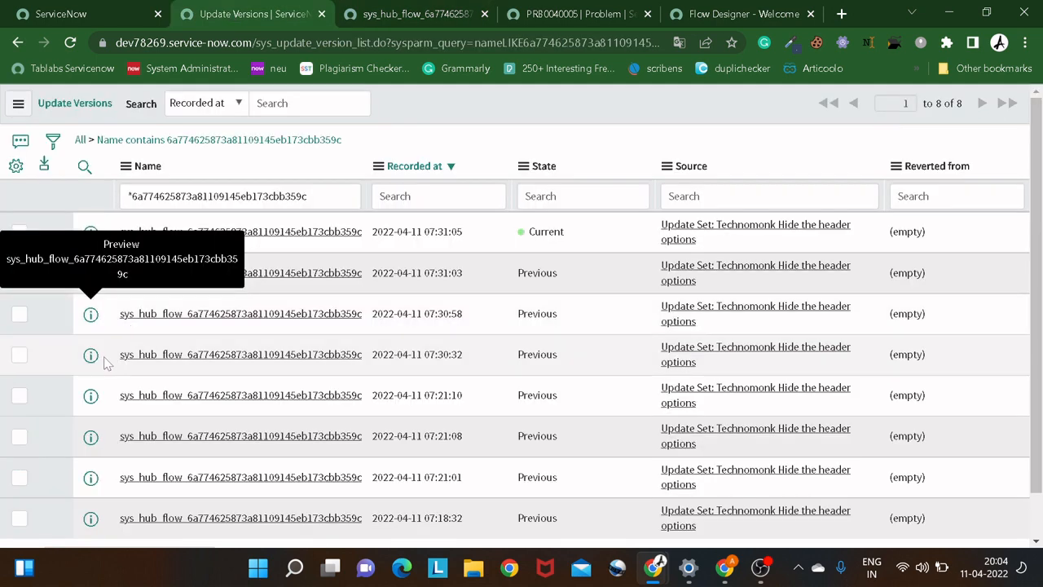
{"action": "right_click", "coordinate": [81, 361]}
{"action": "left_click", "coordinate": [130, 176]}
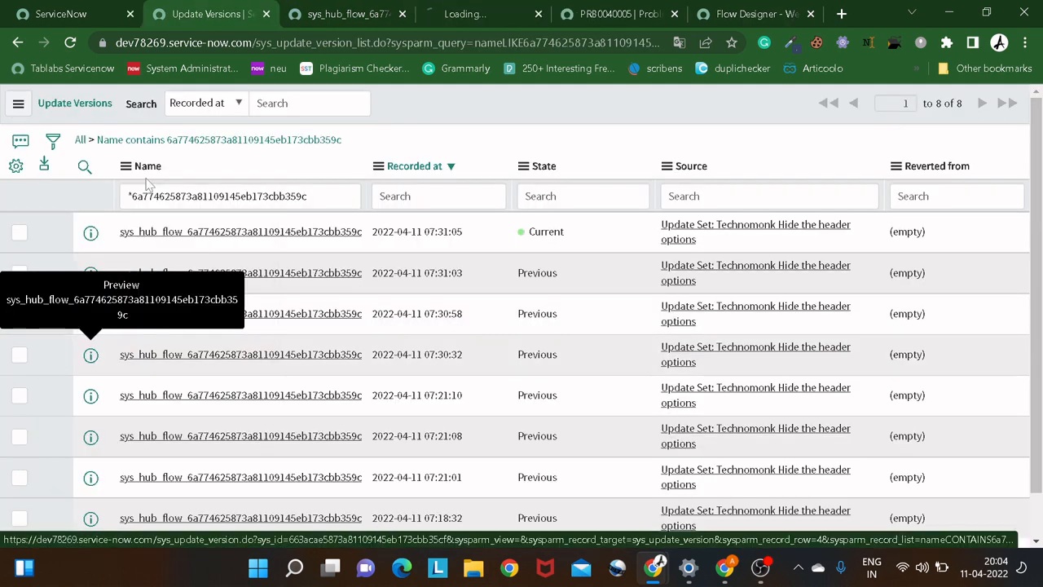
{"action": "left_click", "coordinate": [444, 18]}
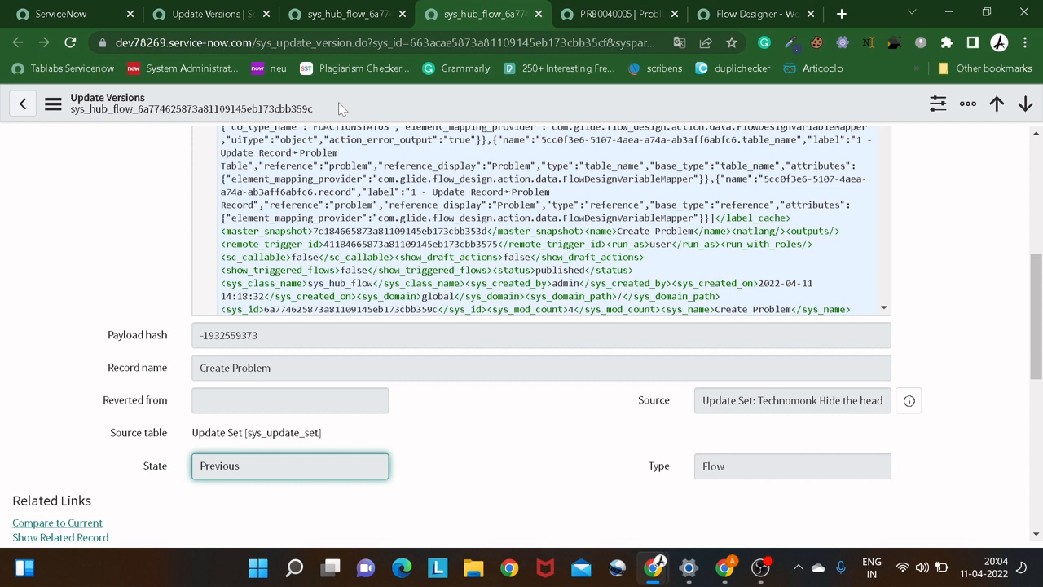
List the UI actions configured for the Update Versions table and view the Revert to this version record in a separate browser tab.
{"action": "right_click", "coordinate": [339, 104]}
{"action": "mouse_move", "coordinate": [411, 212]}
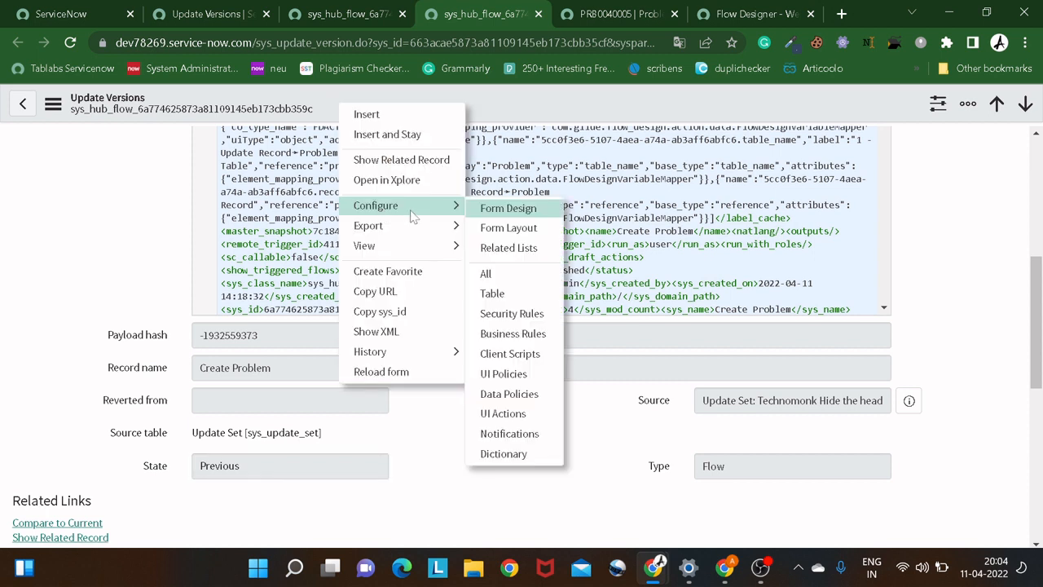
{"action": "left_click", "coordinate": [507, 395]}
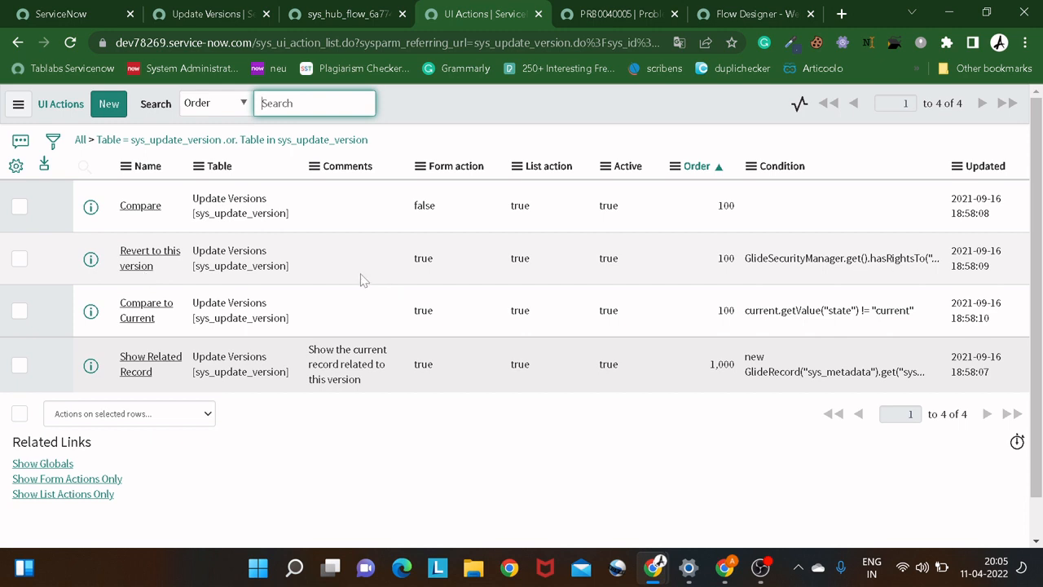
{"action": "left_click", "coordinate": [91, 260], "text": "ctrl"}
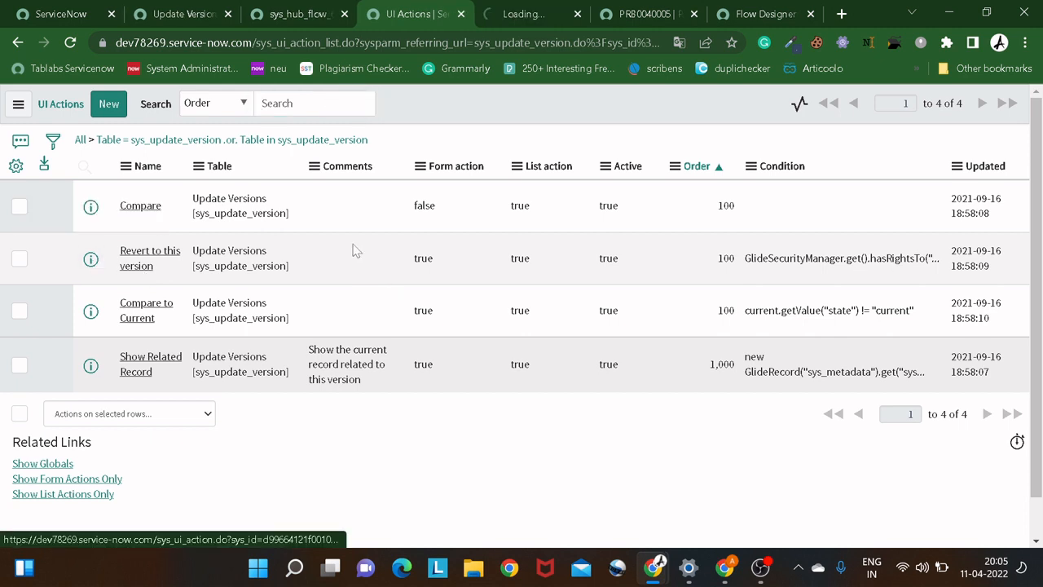
{"action": "left_click", "coordinate": [512, 26]}
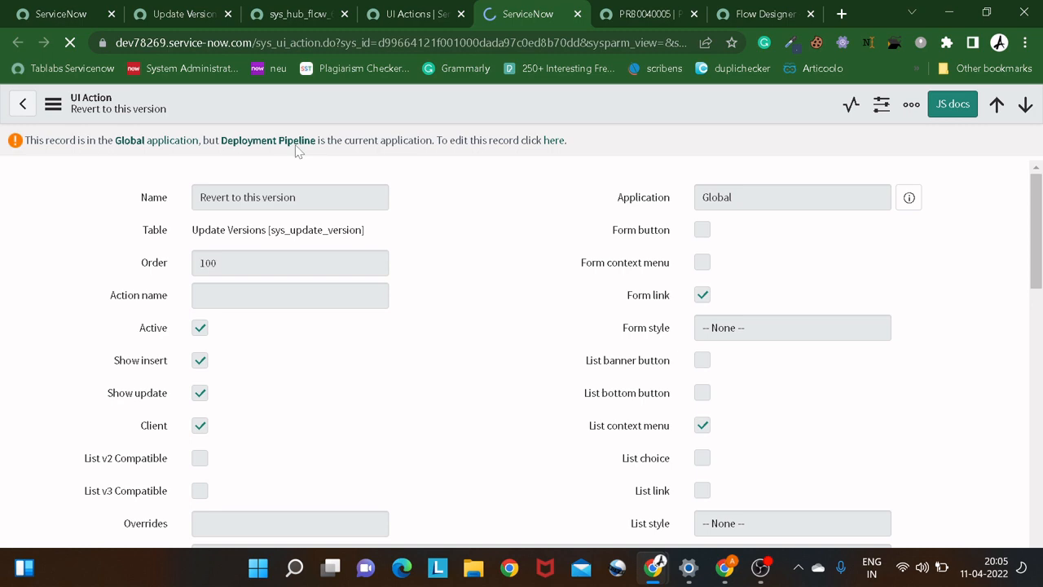
Return to the ServiceNow home page and switch the current application scope to Global.
{"action": "left_click", "coordinate": [390, 14]}
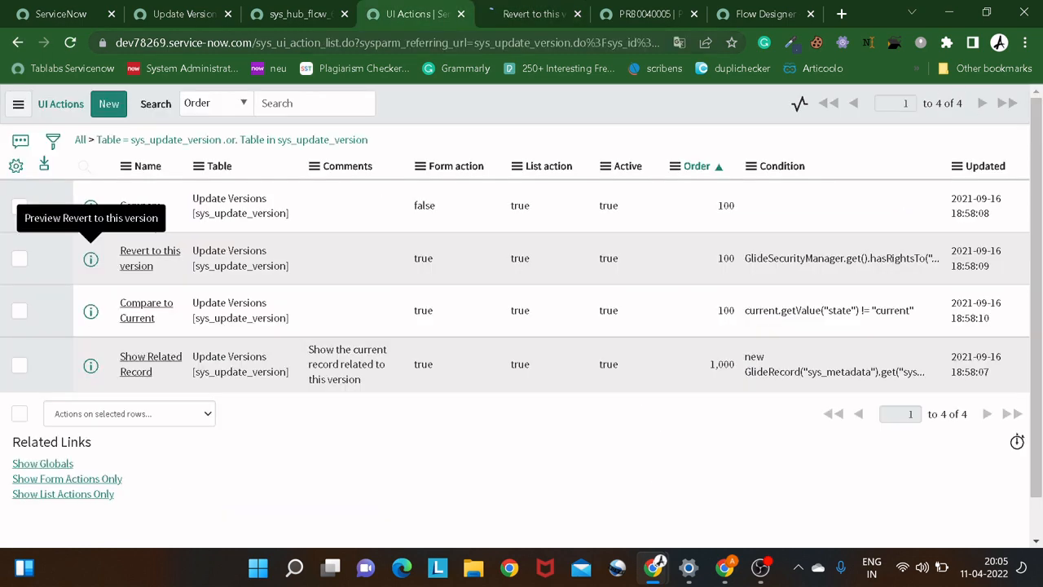
{"action": "left_click", "coordinate": [310, 17]}
{"action": "left_click", "coordinate": [194, 16]}
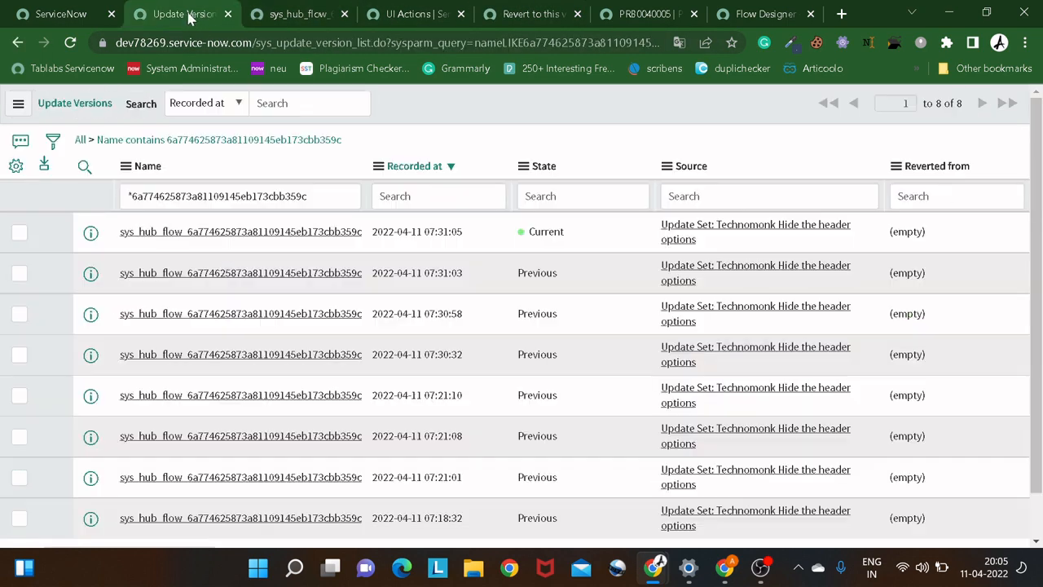
{"action": "left_click", "coordinate": [103, 21]}
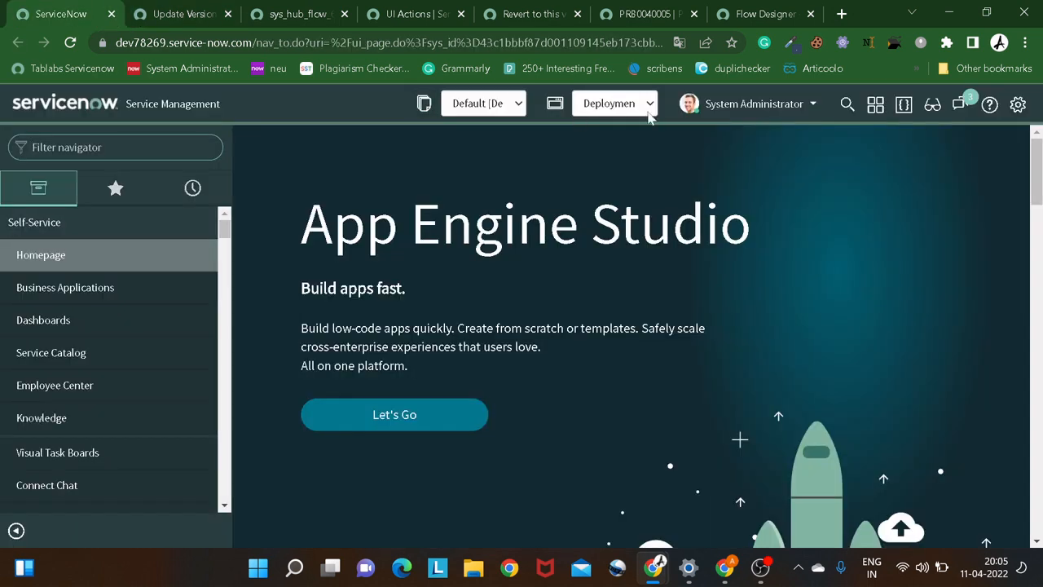
{"action": "left_click", "coordinate": [631, 109]}
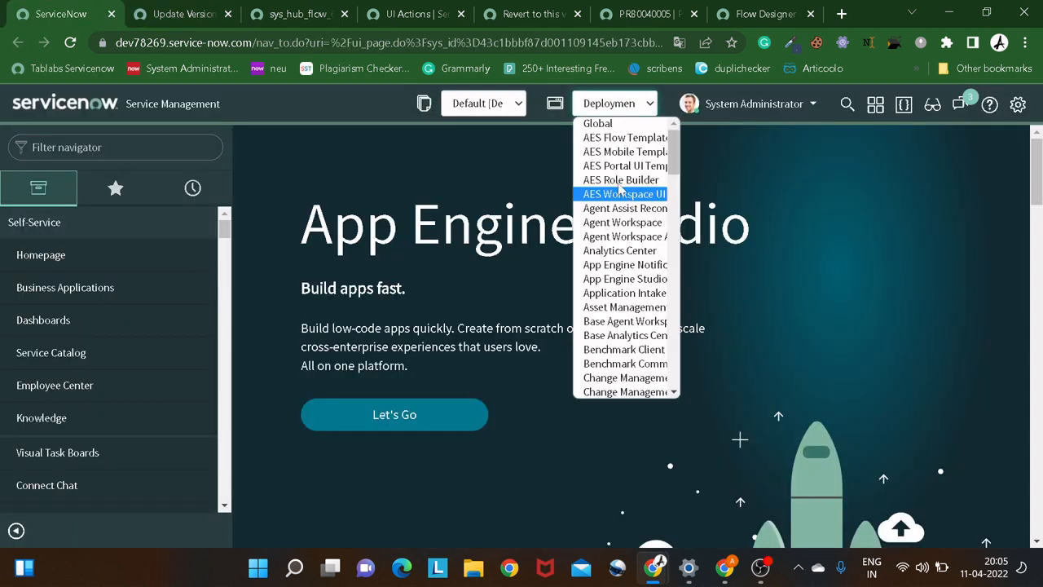
{"action": "left_click", "coordinate": [599, 124]}
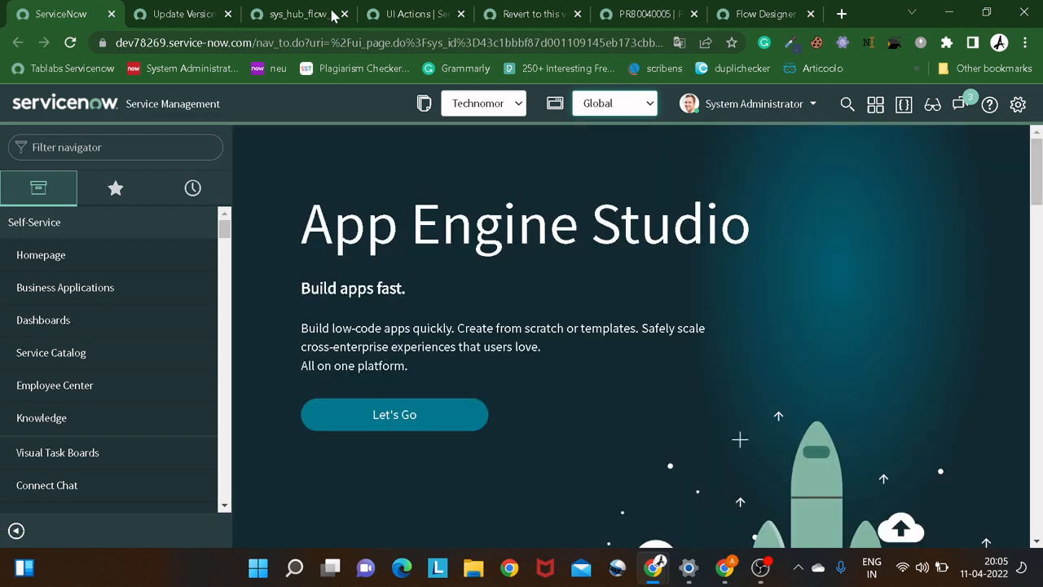
{"action": "left_click", "coordinate": [332, 15]}
{"action": "left_click", "coordinate": [184, 15]}
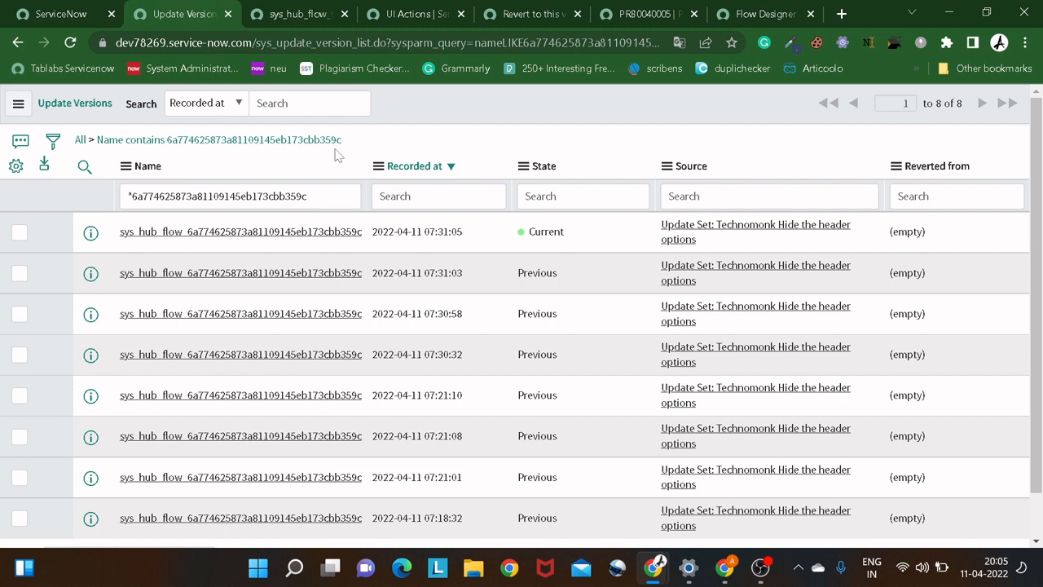
{"action": "right_click", "coordinate": [90, 316]}
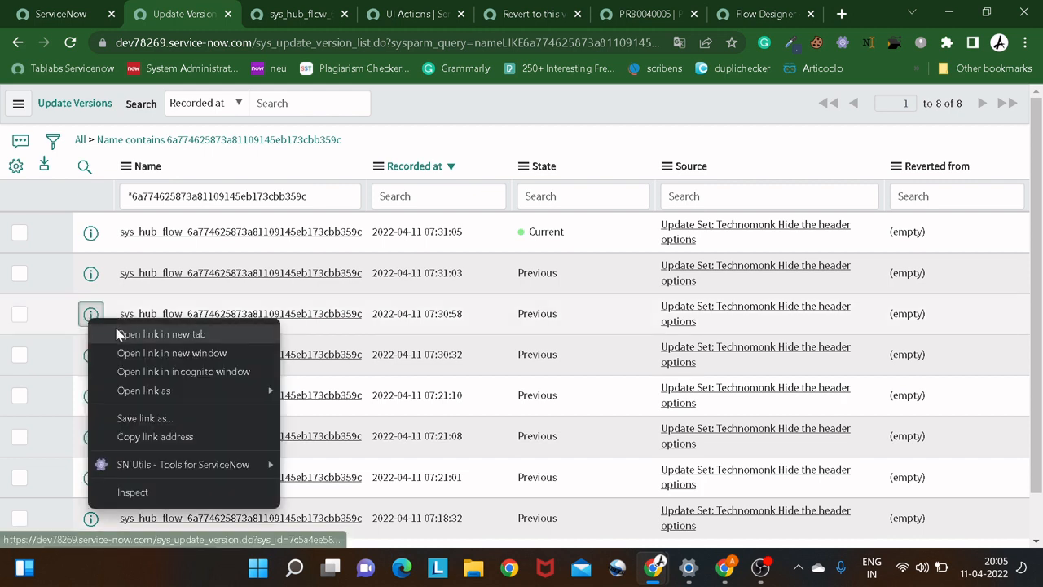
{"action": "left_click", "coordinate": [162, 334]}
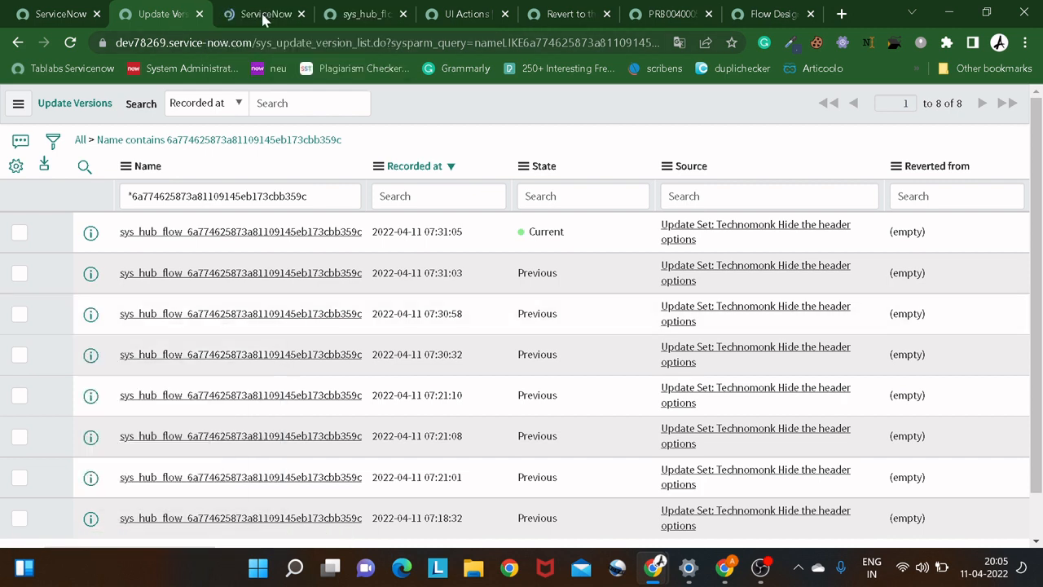
{"action": "left_click", "coordinate": [262, 14]}
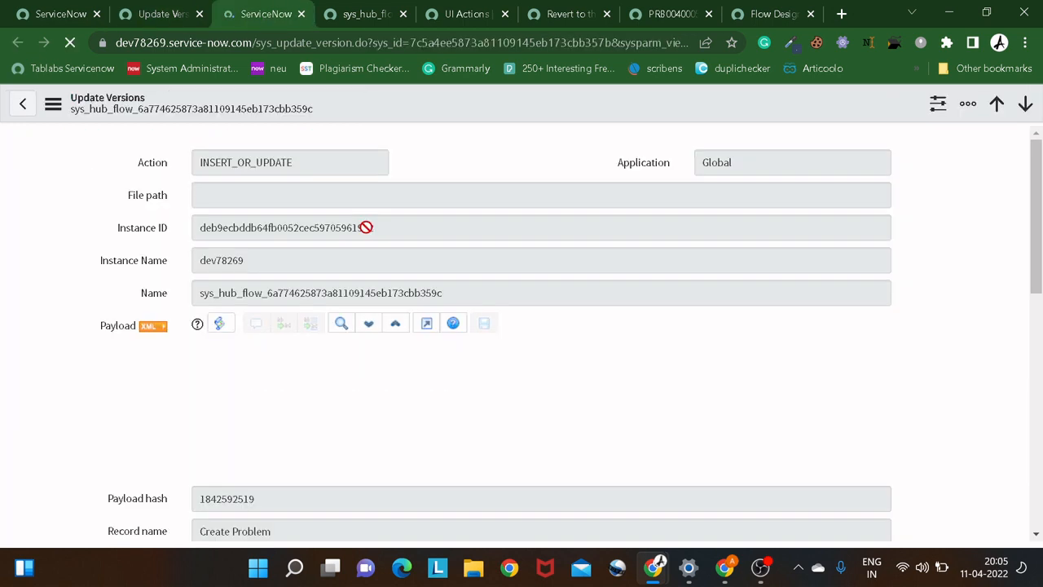
Compare this version to the current one and examine the differences on both sides down to the Label Cache field.
{"action": "scroll", "coordinate": [366, 226], "scroll_direction": "down", "scroll_amount": 5}
{"action": "scroll", "coordinate": [366, 226], "scroll_direction": "down", "scroll_amount": 1}
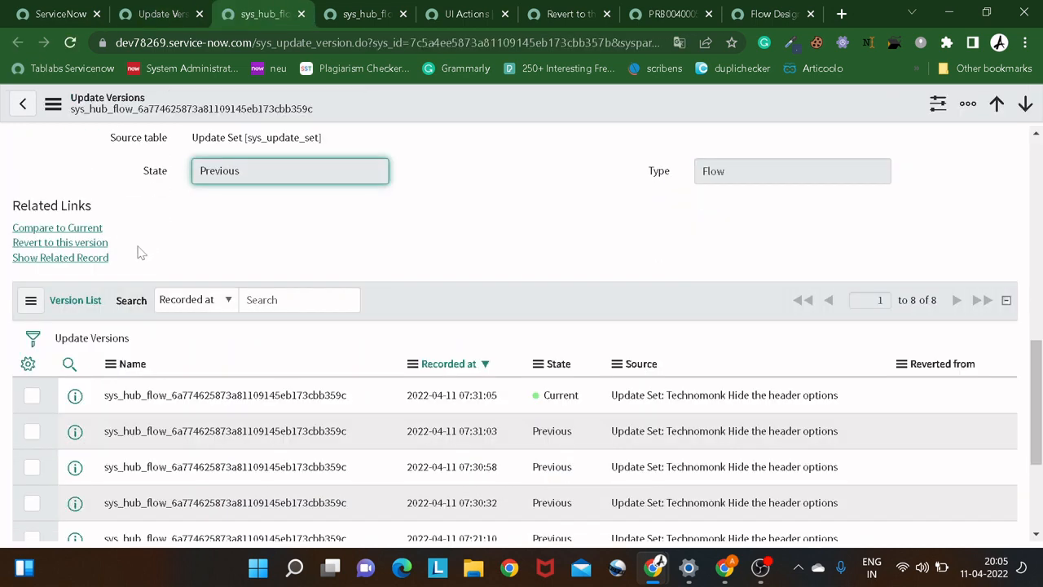
{"action": "left_click", "coordinate": [93, 231]}
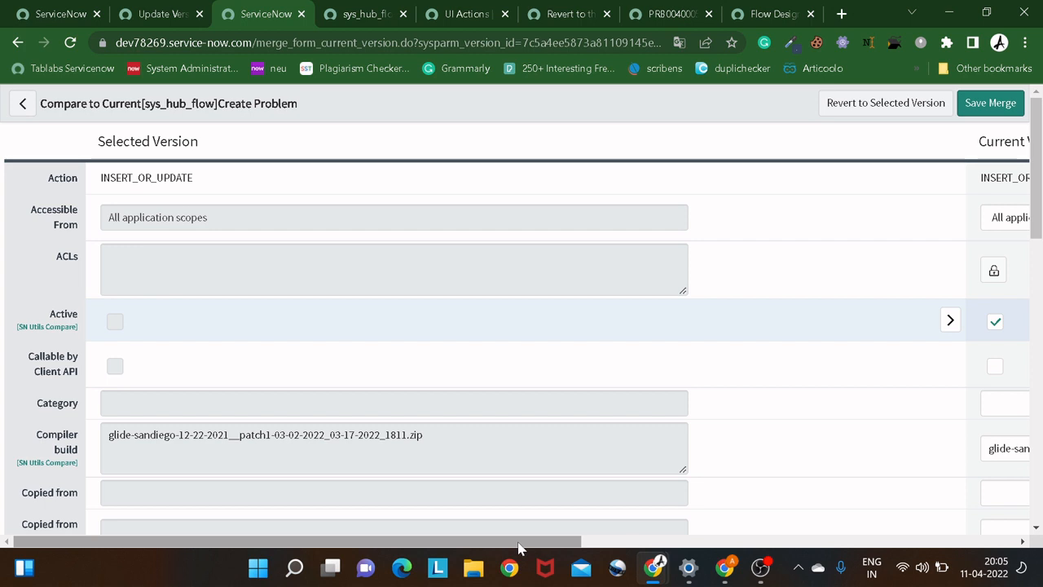
{"action": "left_click_drag", "start_coordinate": [519, 541], "coordinate": [451, 370]}
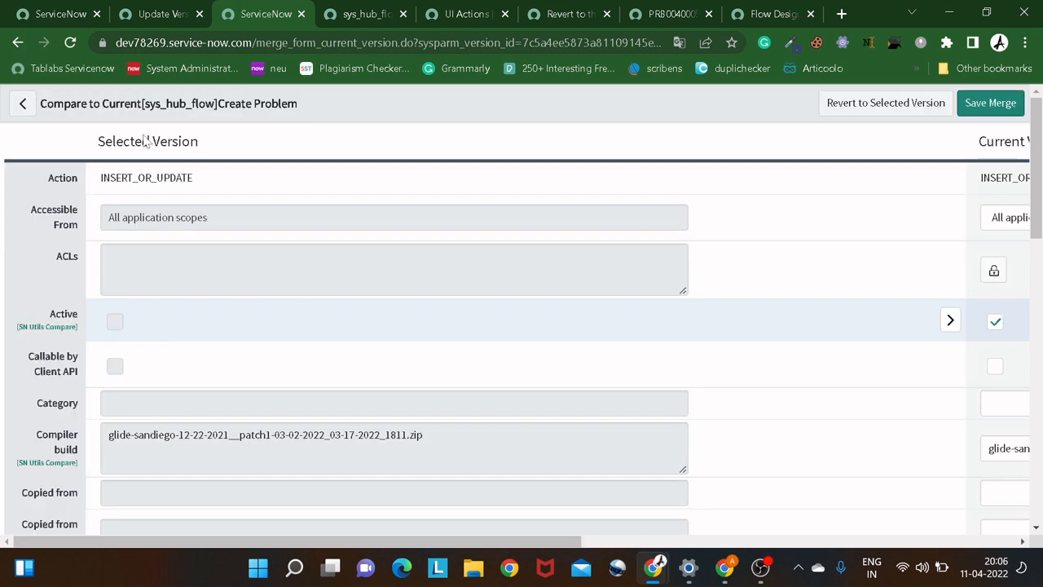
{"action": "scroll", "coordinate": [168, 331], "scroll_direction": "down", "scroll_amount": 2}
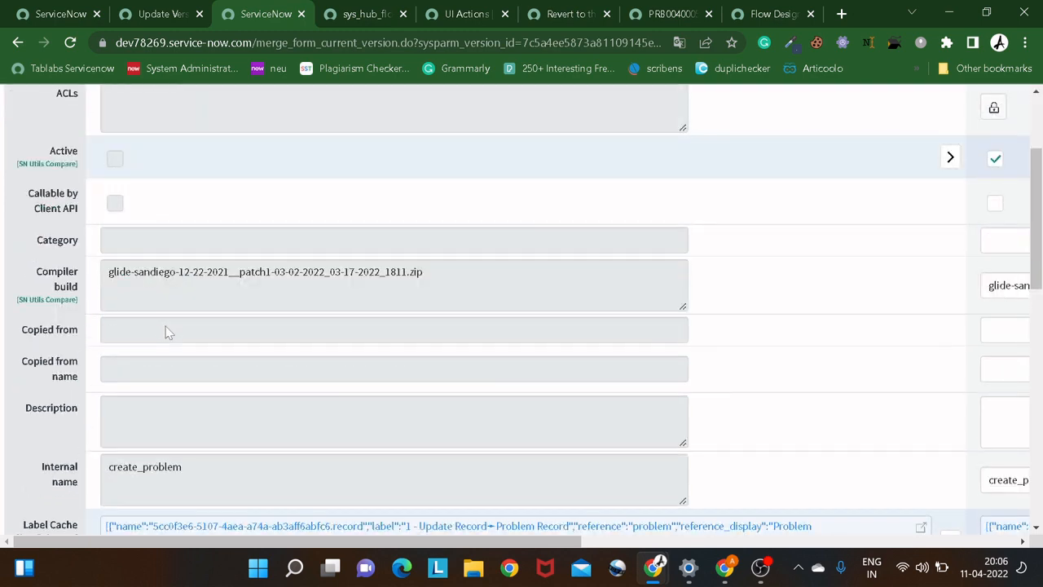
{"action": "scroll", "coordinate": [167, 331], "scroll_direction": "down", "scroll_amount": 2}
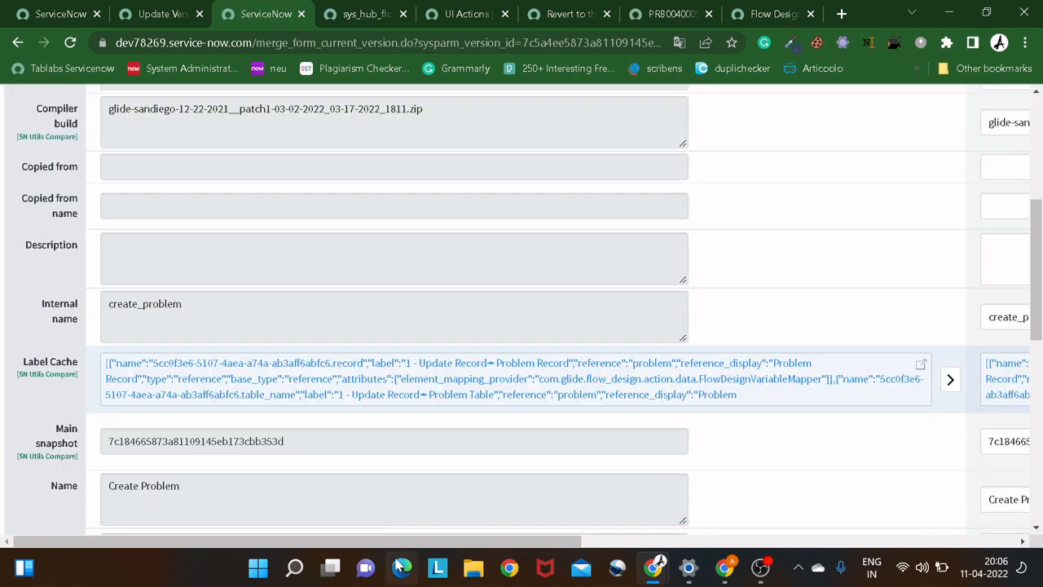
{"action": "left_click_drag", "start_coordinate": [387, 541], "coordinate": [621, 521]}
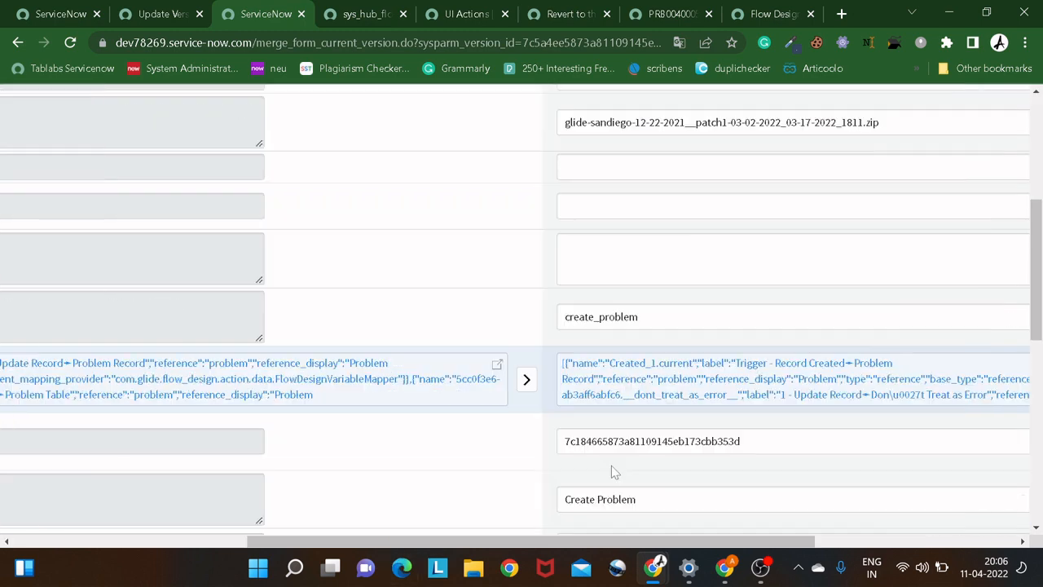
Open the detailed Label Cache comparison, read both versions through to the end of the line, and close it.
{"action": "left_click", "coordinate": [496, 366]}
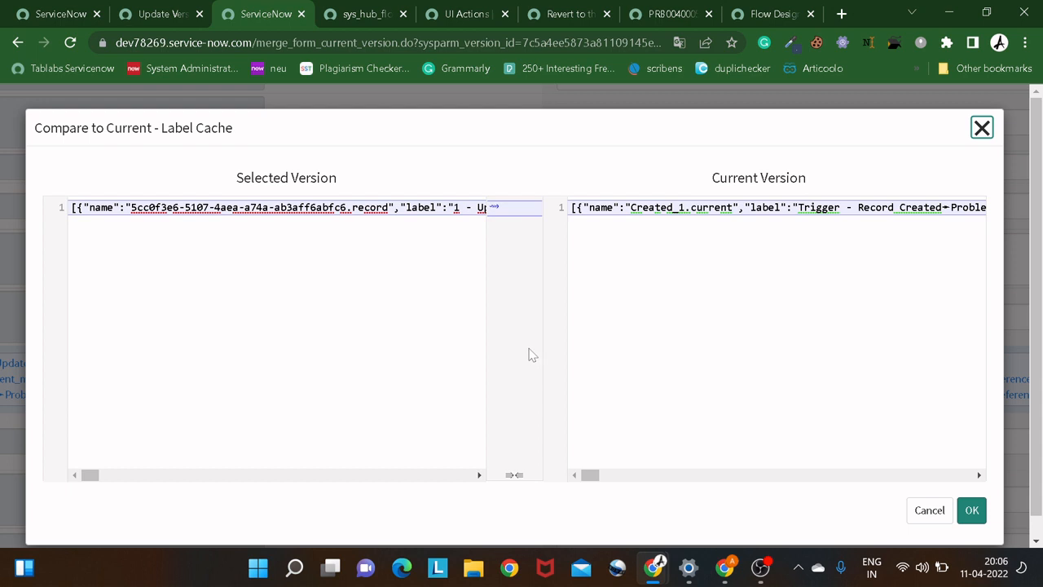
{"action": "left_click_drag", "start_coordinate": [90, 476], "coordinate": [487, 479]}
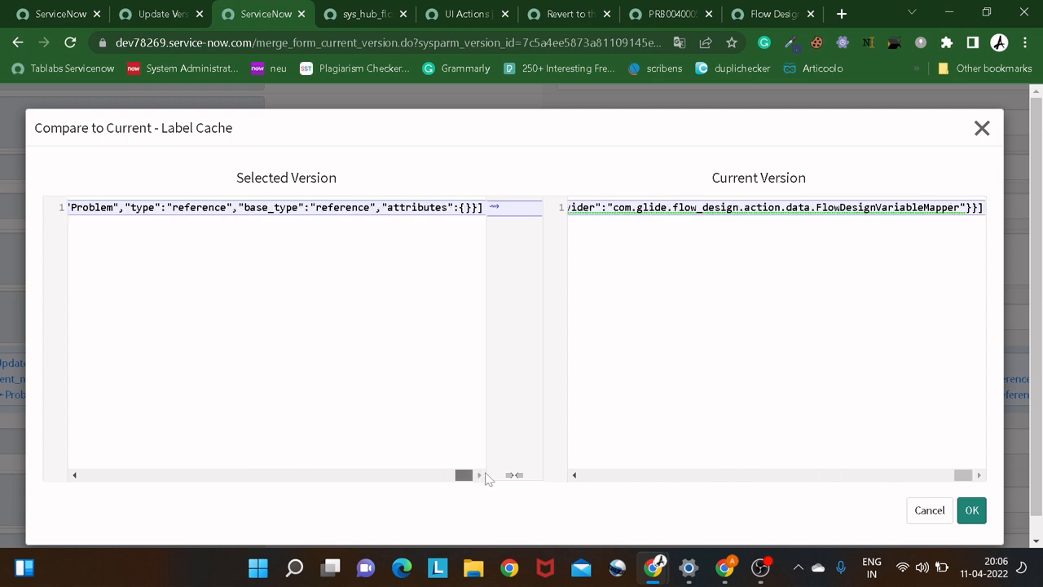
{"action": "left_click_drag", "start_coordinate": [416, 475], "coordinate": [489, 470]}
{"action": "left_click", "coordinate": [981, 128]}
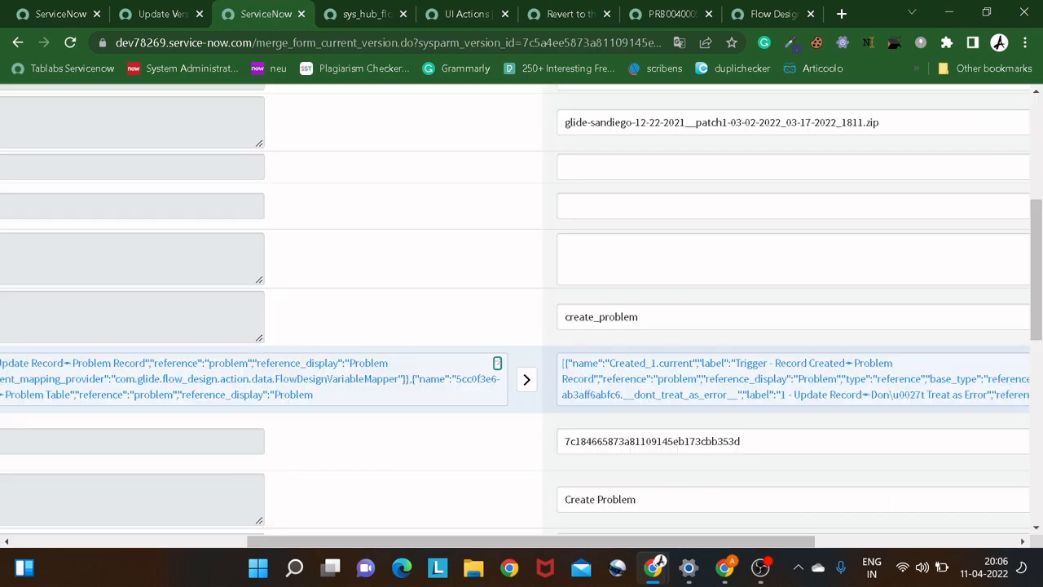
Reopen the detailed Label Cache comparison, try a page search for "fu", and read both versions to the end of the line.
{"action": "left_click", "coordinate": [496, 364]}
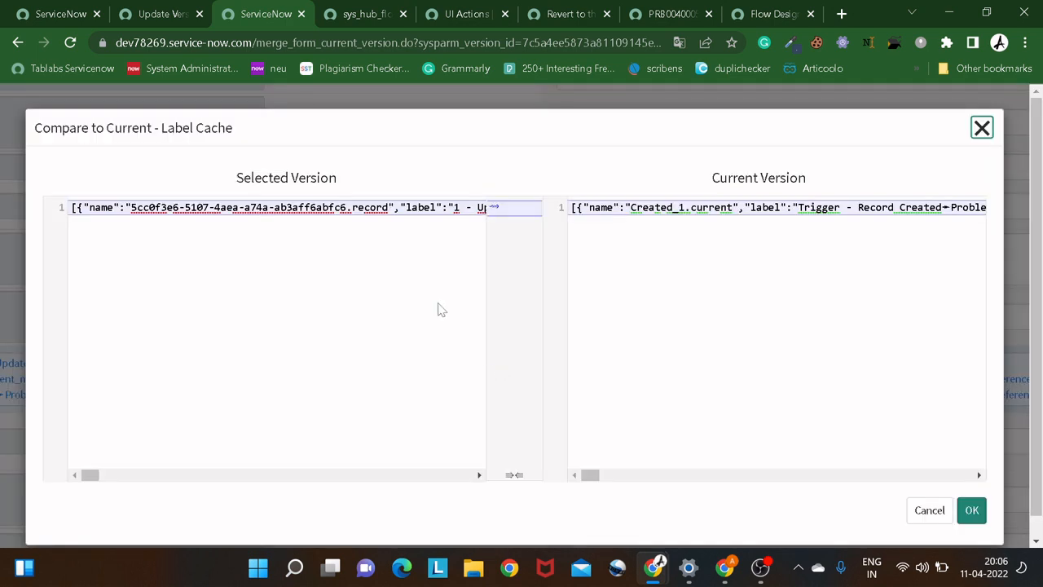
{"action": "key", "text": "ctrl+f"}
{"action": "type", "text": "fu"}
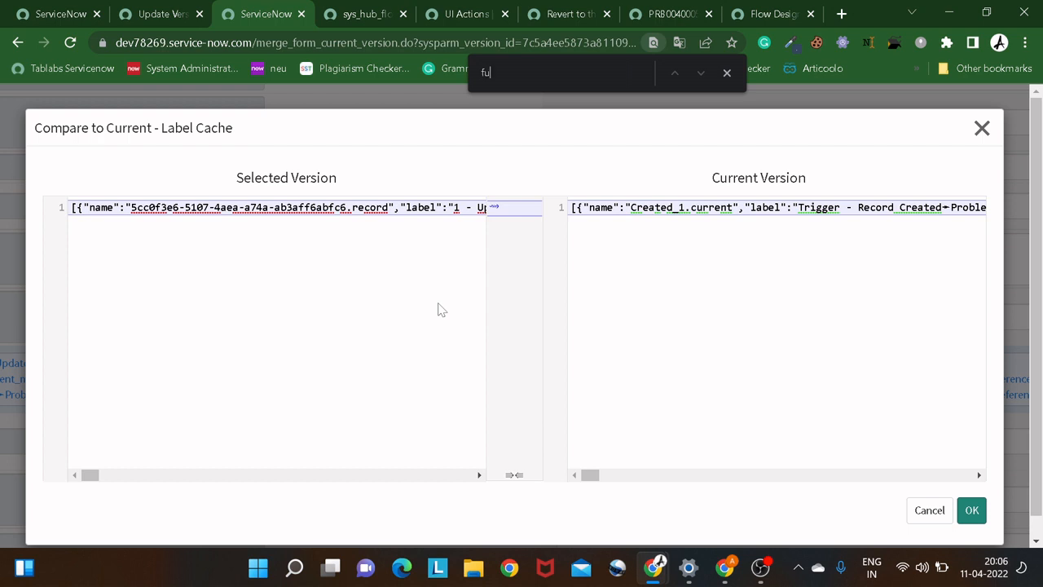
{"action": "key", "text": "BackSpace"}
{"action": "key", "text": "BackSpace"}
{"action": "left_click_drag", "start_coordinate": [594, 476], "coordinate": [753, 476]}
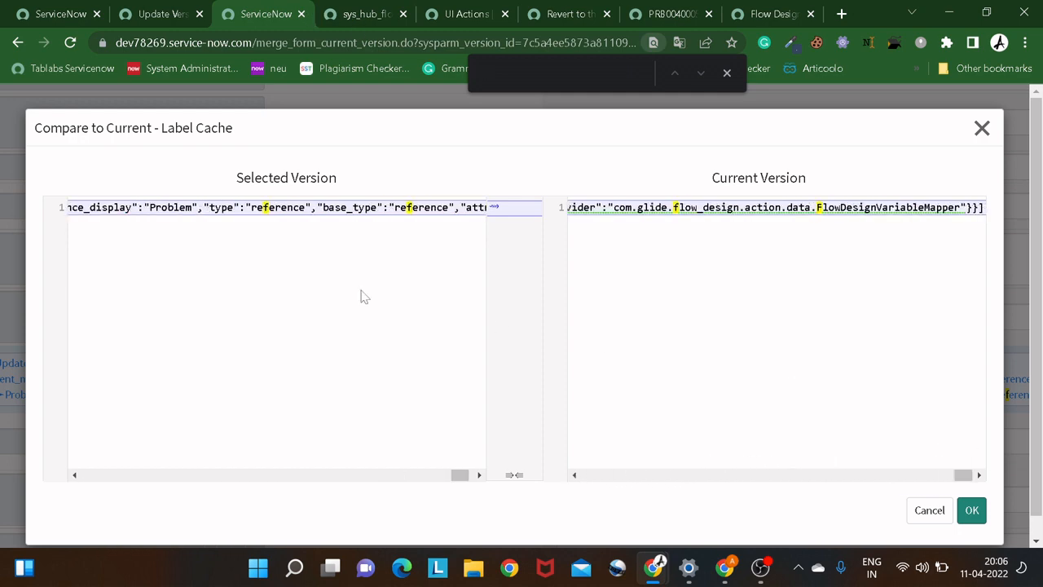
Return to the Update Versions list, review the columns available for personalizing it, and close the column settings without changes.
{"action": "left_click", "coordinate": [157, 16]}
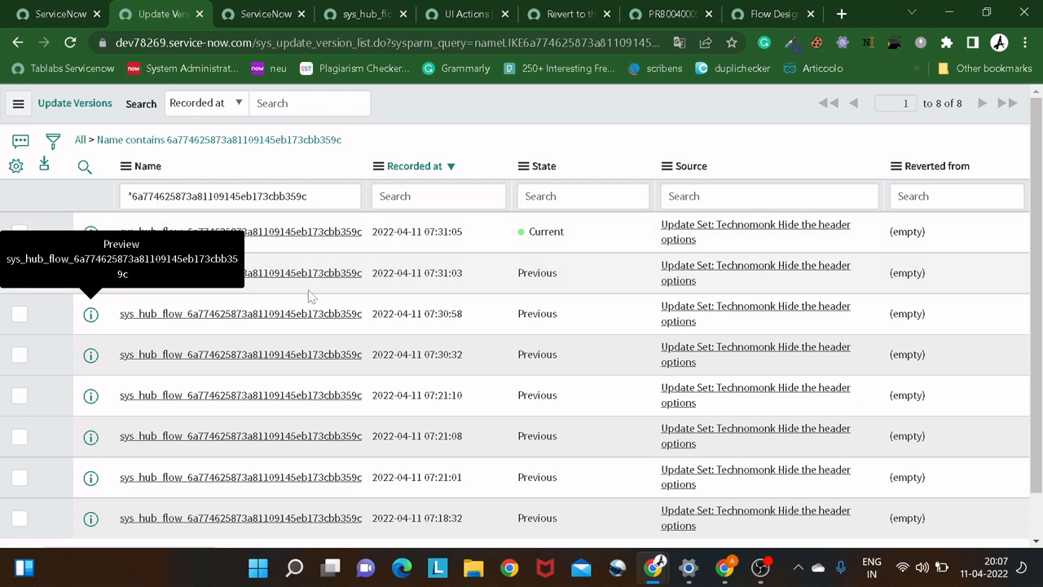
{"action": "left_click", "coordinate": [366, 16]}
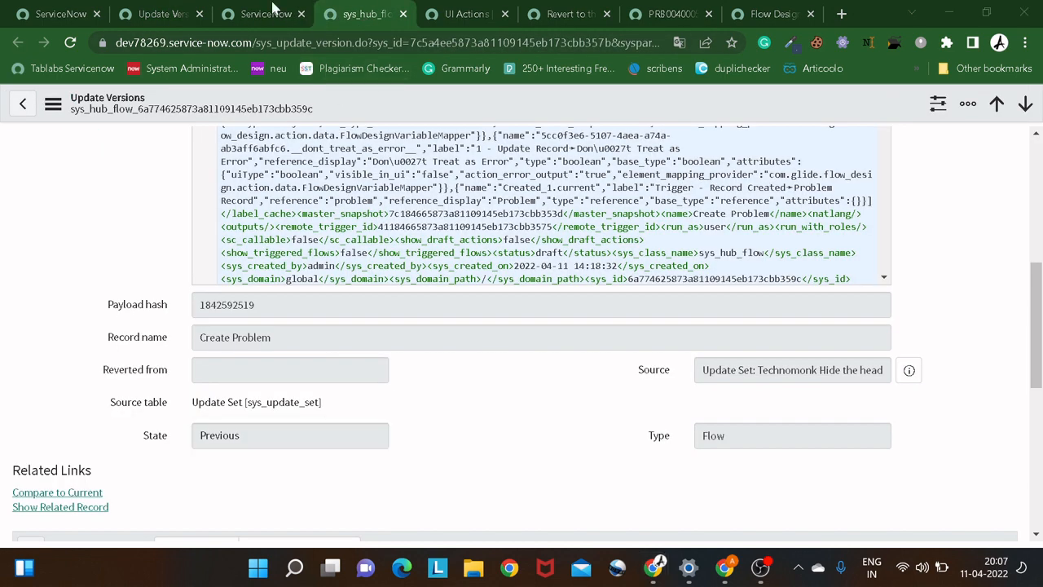
{"action": "left_click", "coordinate": [246, 18]}
{"action": "left_click", "coordinate": [178, 14]}
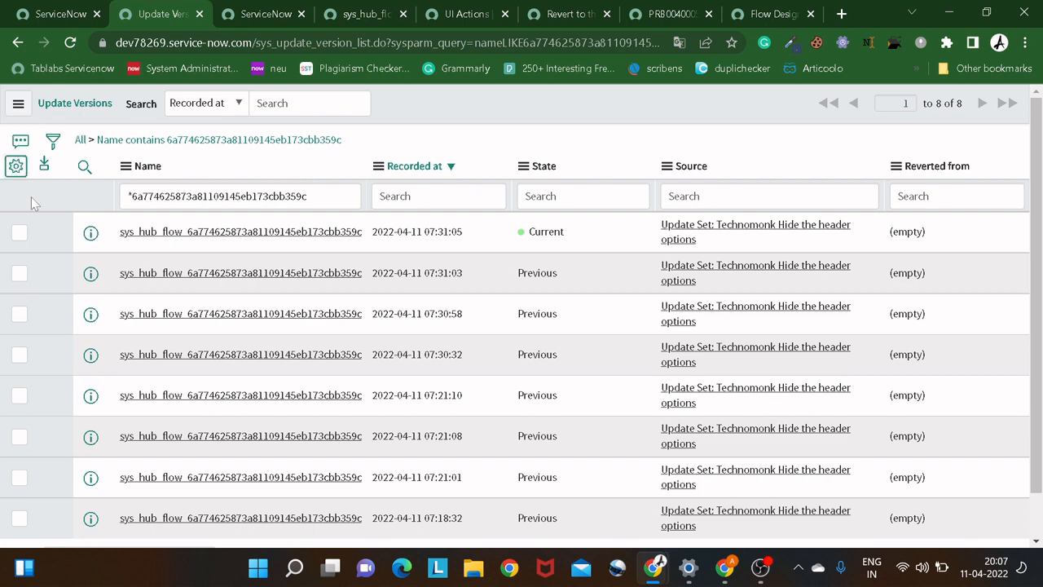
{"action": "left_click", "coordinate": [16, 166]}
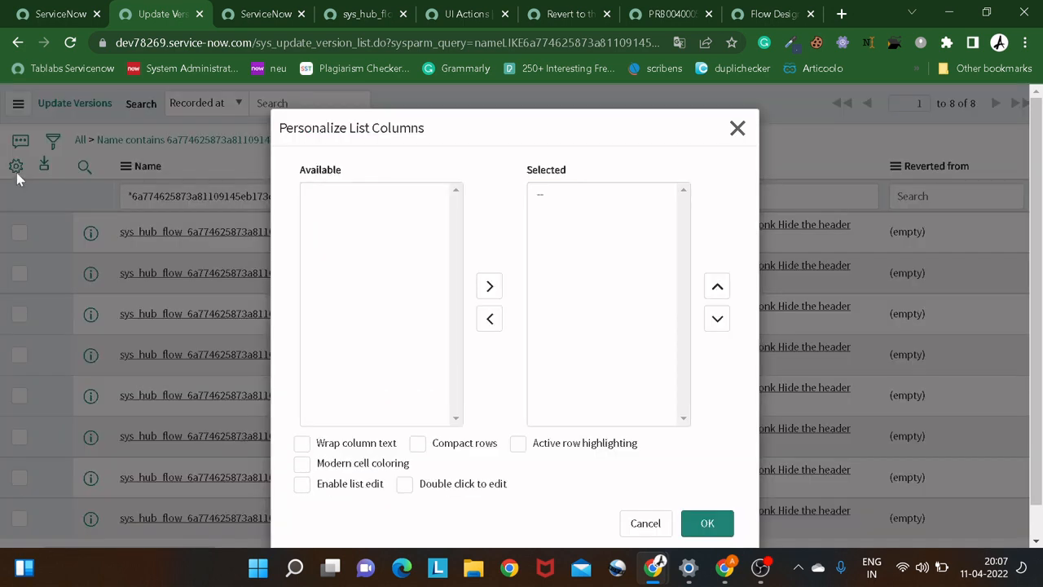
{"action": "scroll", "coordinate": [368, 213], "scroll_direction": "down", "scroll_amount": 1}
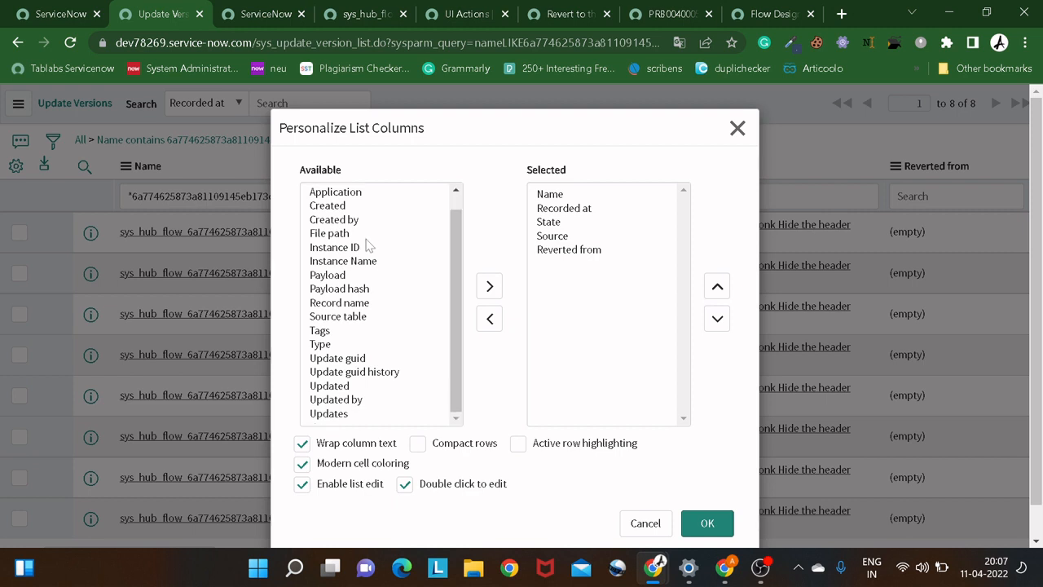
{"action": "scroll", "coordinate": [369, 244], "scroll_direction": "up", "scroll_amount": 1}
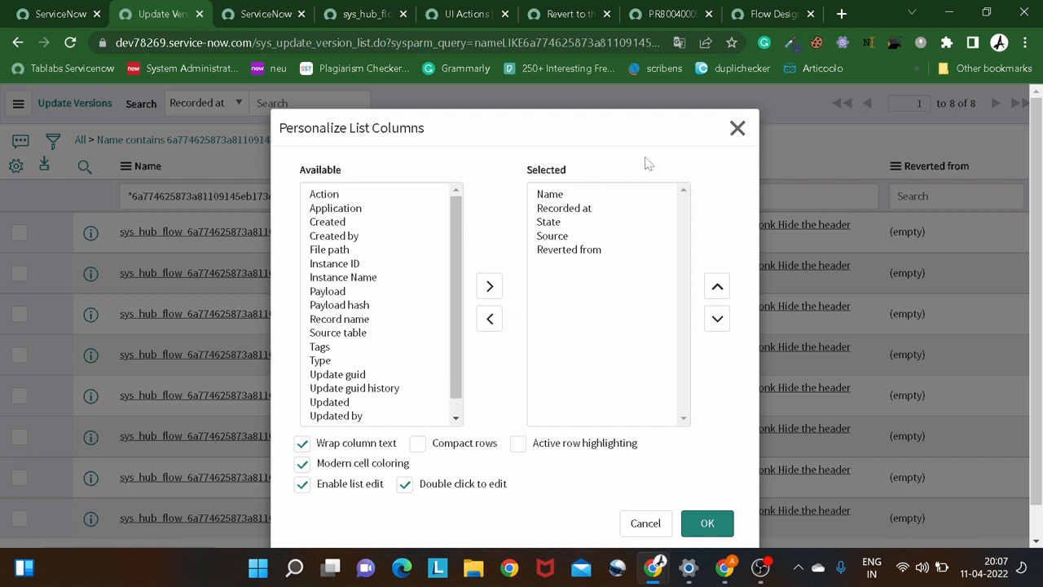
{"action": "left_click", "coordinate": [736, 130]}
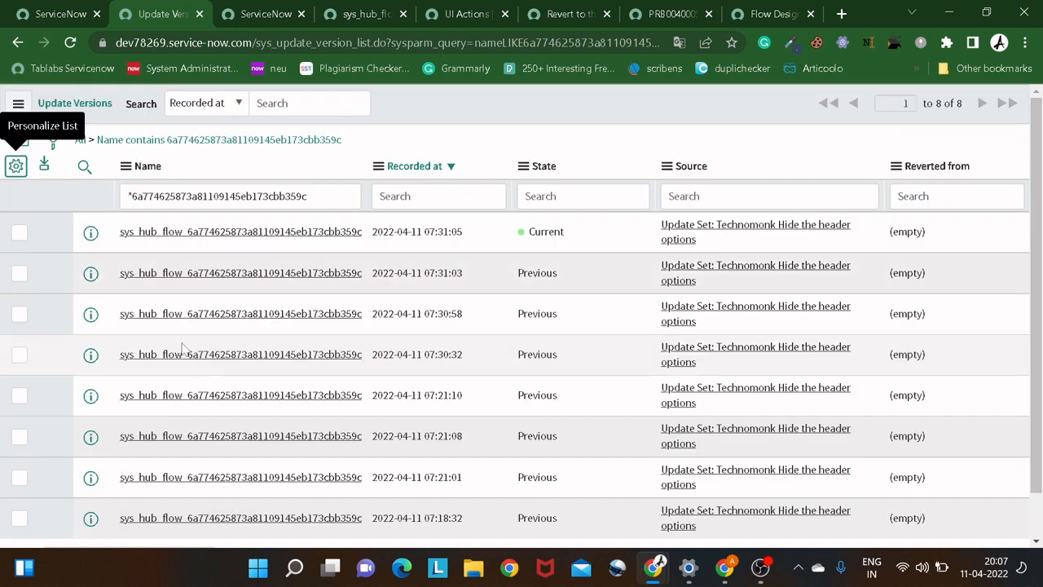
{"action": "scroll", "coordinate": [88, 354], "scroll_direction": "down", "scroll_amount": 1}
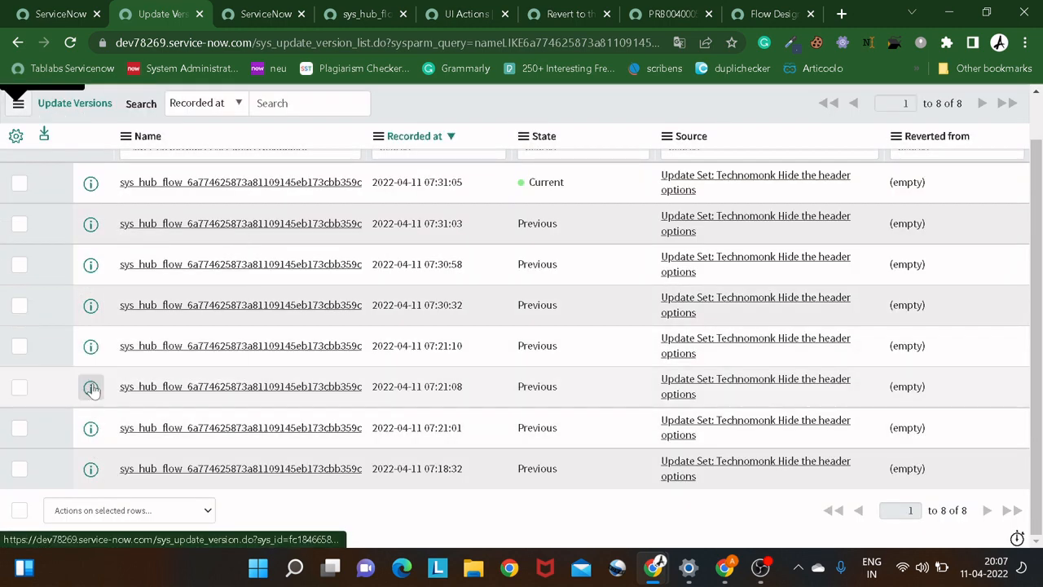
{"action": "right_click", "coordinate": [92, 387]}
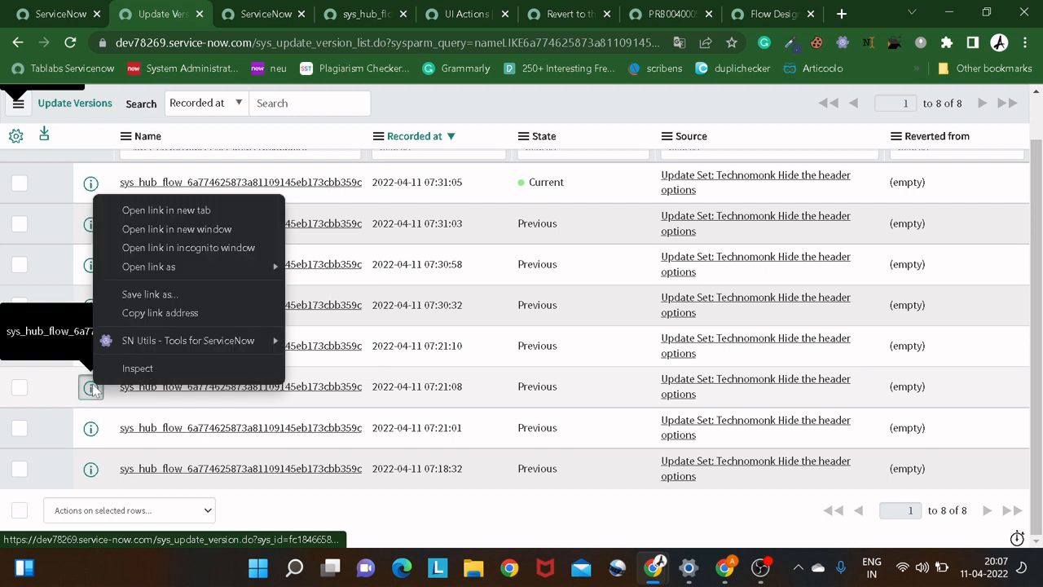
{"action": "left_click", "coordinate": [154, 211]}
{"action": "left_click", "coordinate": [216, 15]}
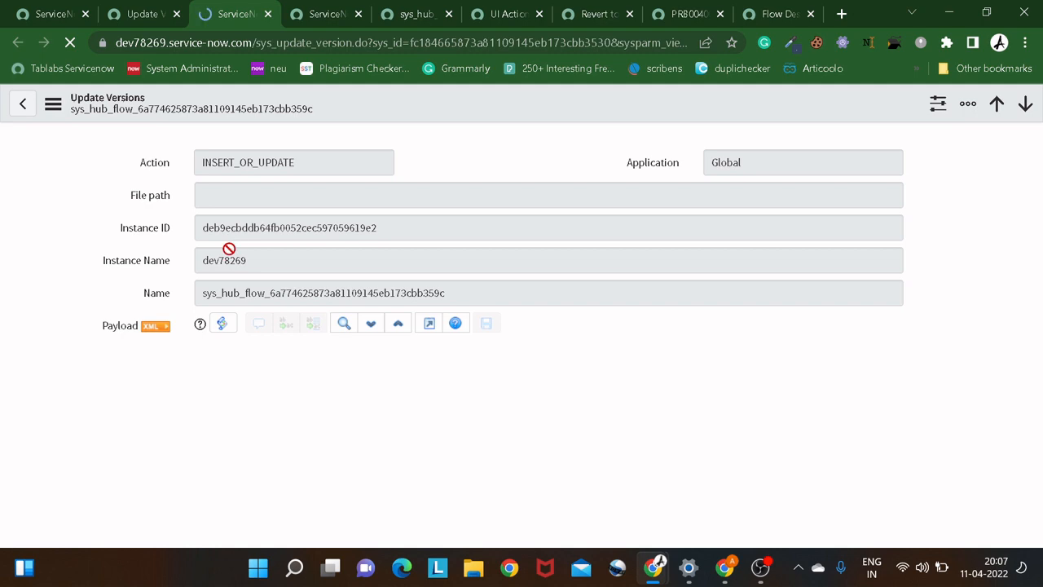
{"action": "scroll", "coordinate": [228, 245], "scroll_direction": "down", "scroll_amount": 3}
{"action": "scroll", "coordinate": [230, 255], "scroll_direction": "down", "scroll_amount": 2}
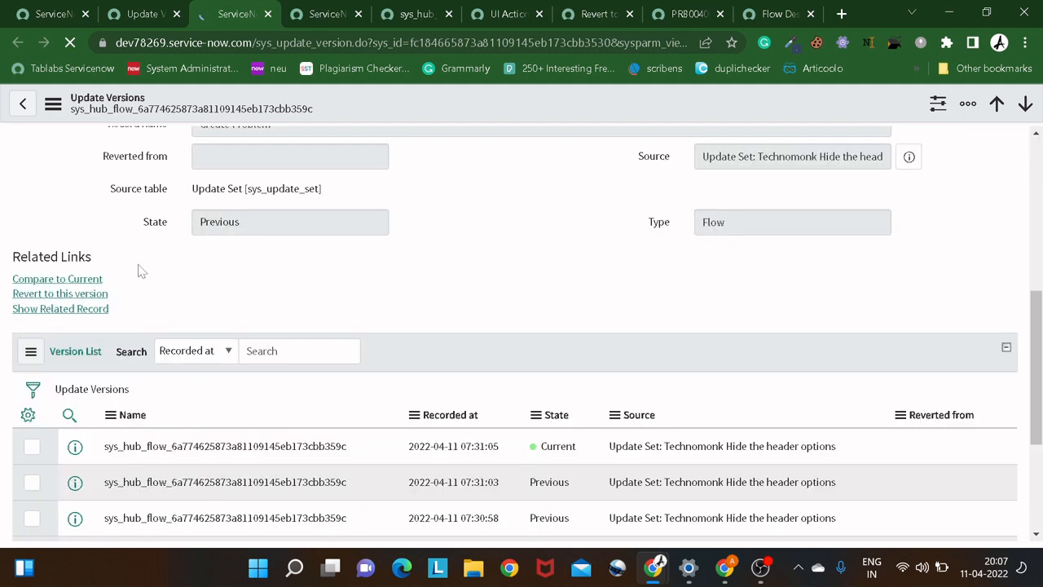
Revert the Create Problem flow to this version and confirm the revert.
{"action": "left_click", "coordinate": [79, 293]}
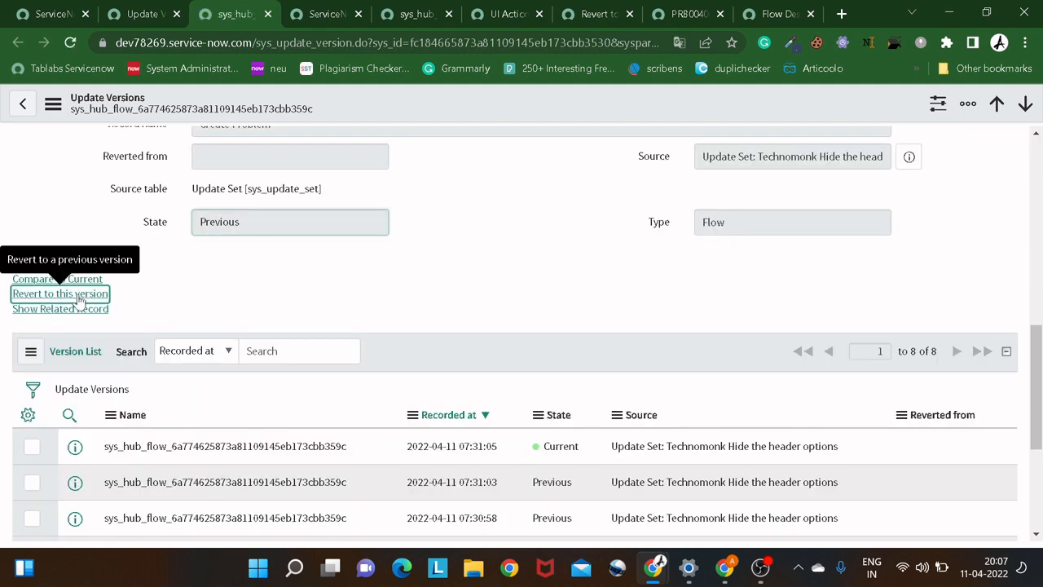
{"action": "left_click", "coordinate": [79, 297]}
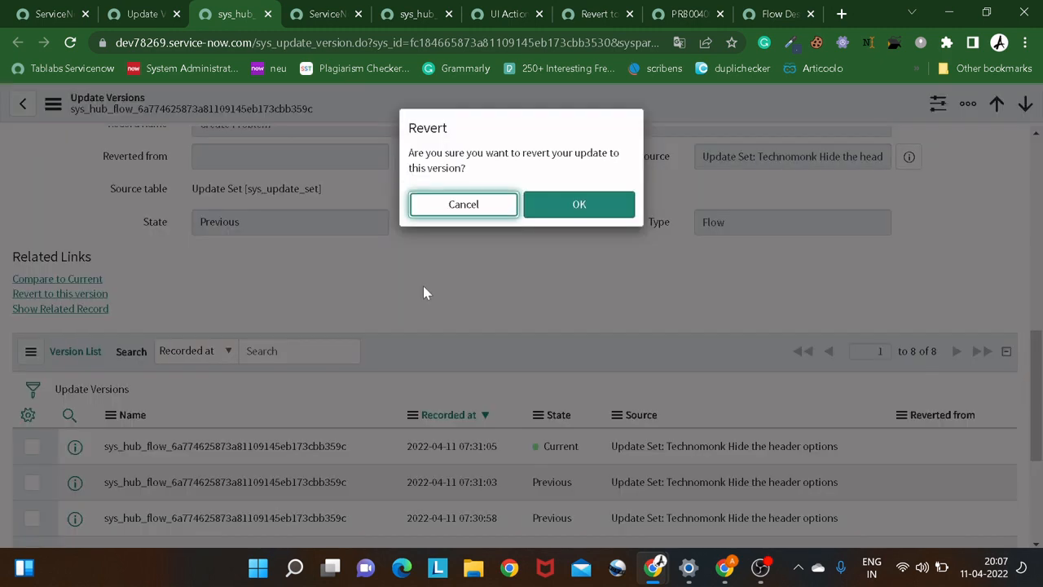
{"action": "left_click", "coordinate": [594, 210]}
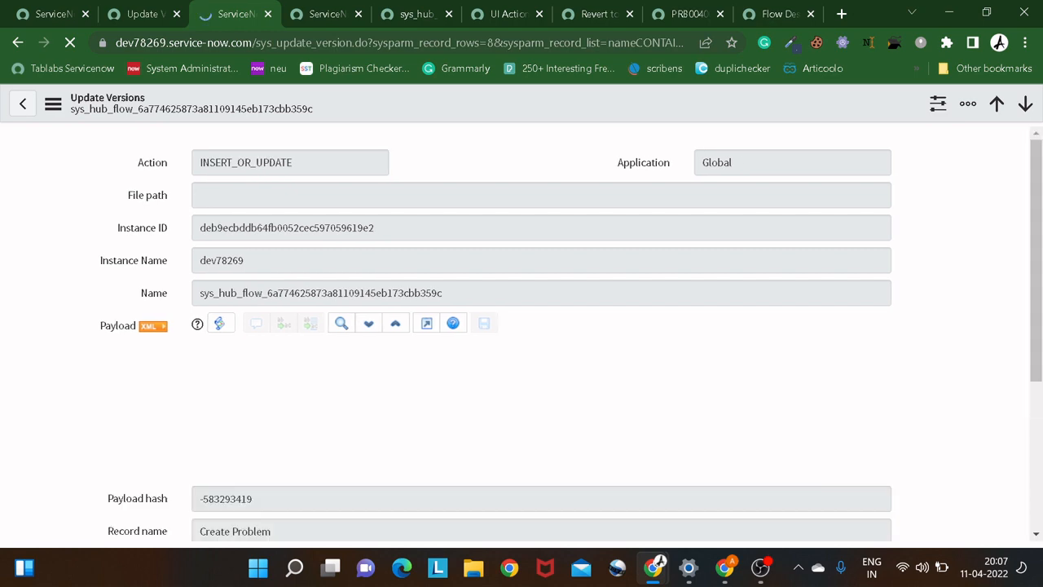
Open the Create Problem flow in Flow Designer and check the Description value set in its Update Problem Record action.
{"action": "left_click", "coordinate": [786, 16]}
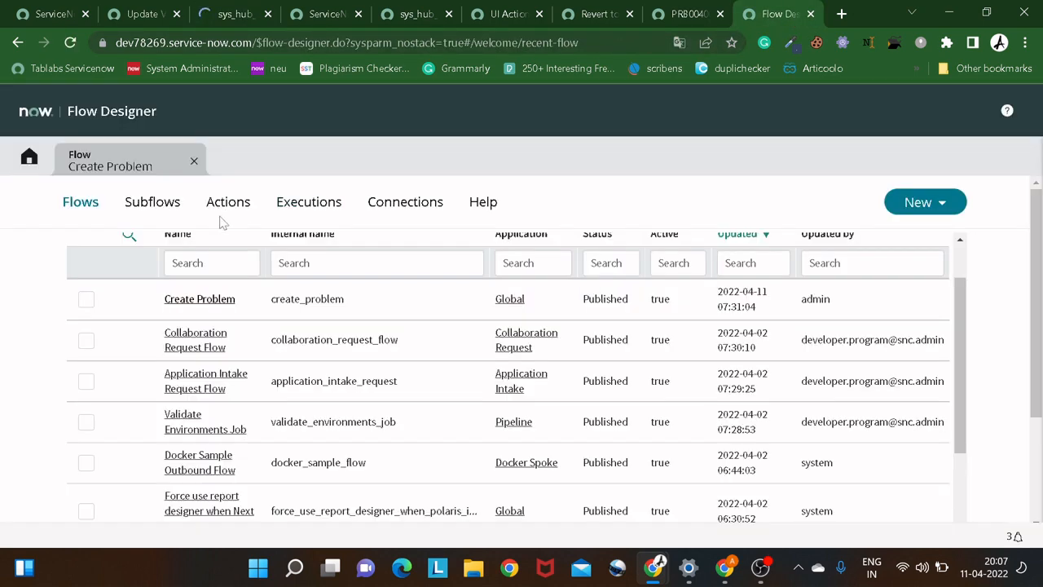
{"action": "left_click", "coordinate": [200, 299]}
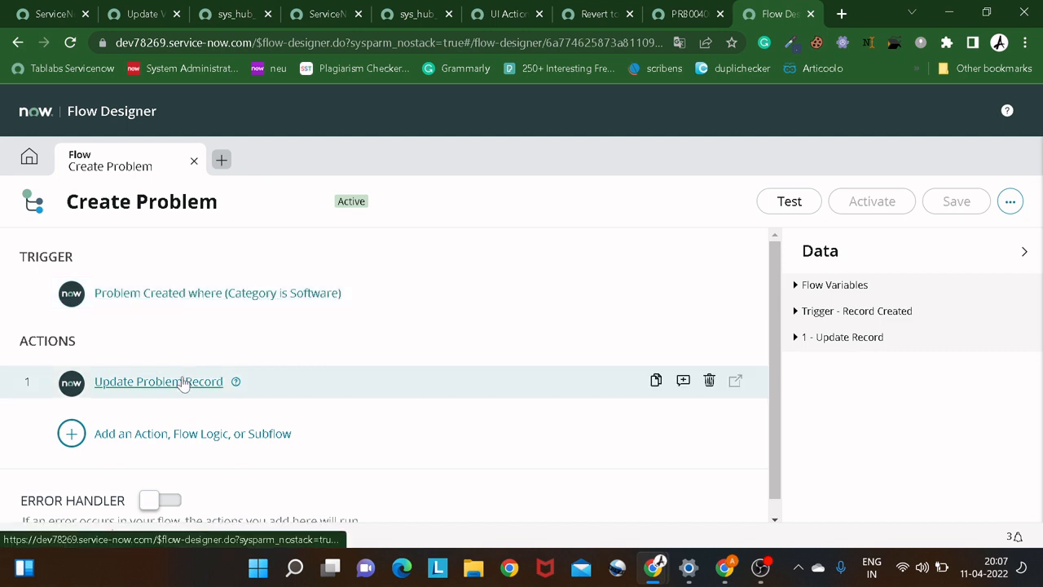
{"action": "left_click", "coordinate": [185, 381]}
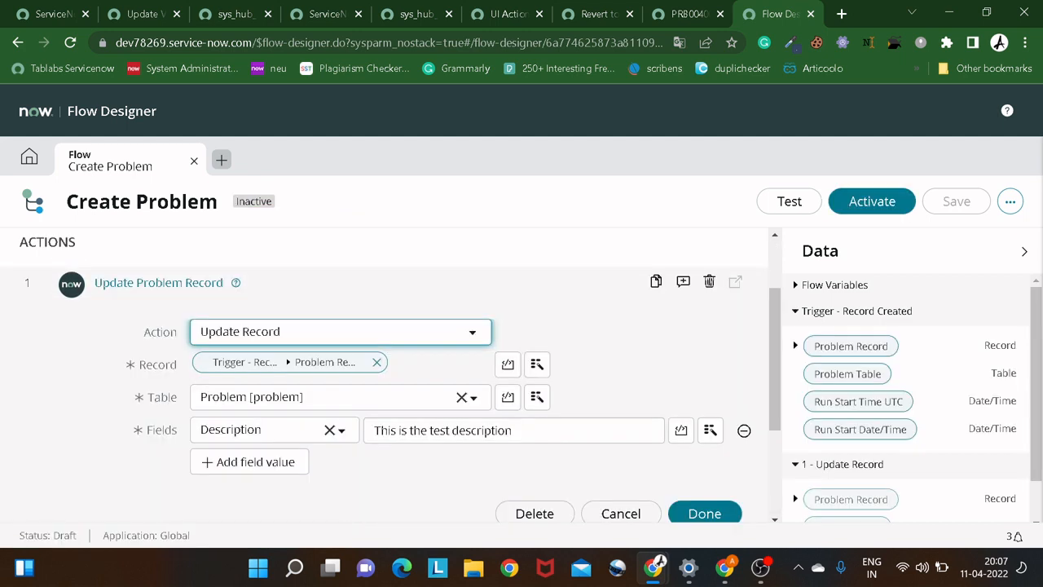
{"action": "left_click_drag", "start_coordinate": [381, 430], "coordinate": [533, 422]}
{"action": "left_click", "coordinate": [538, 427]}
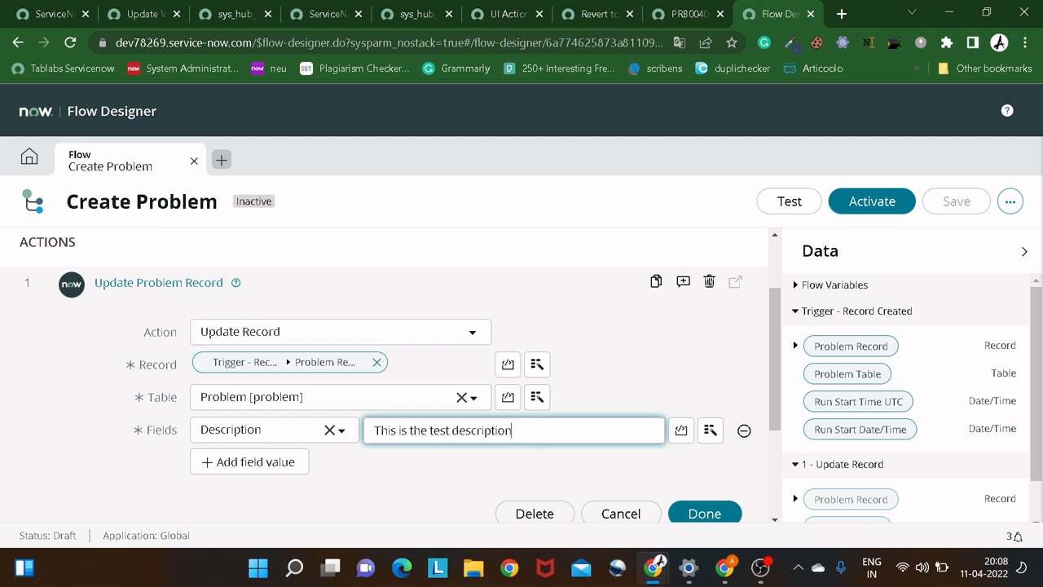
{"action": "left_click_drag", "start_coordinate": [538, 427], "coordinate": [355, 416]}
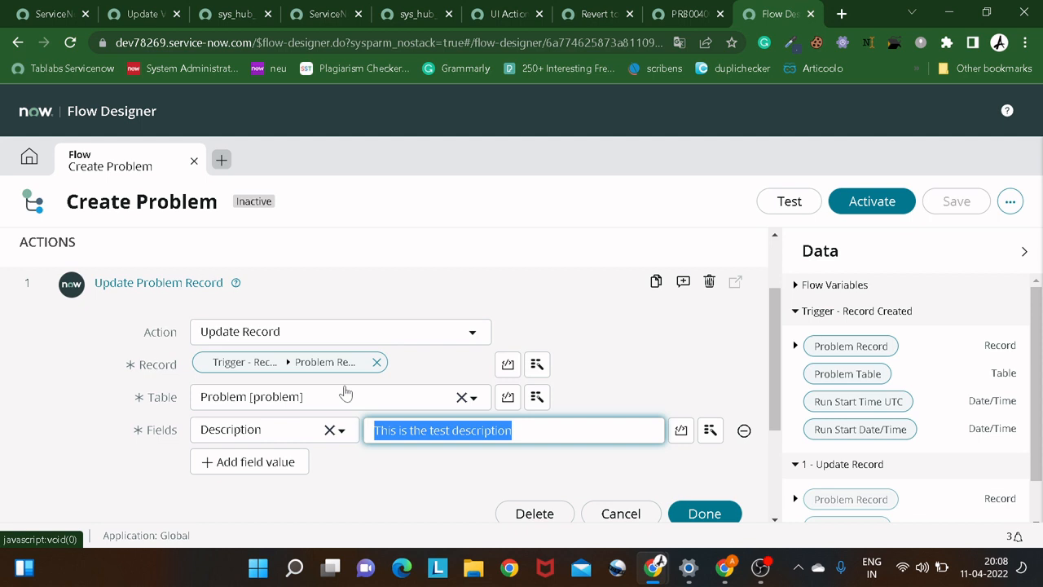
{"action": "scroll", "coordinate": [346, 394], "scroll_direction": "down", "scroll_amount": 2}
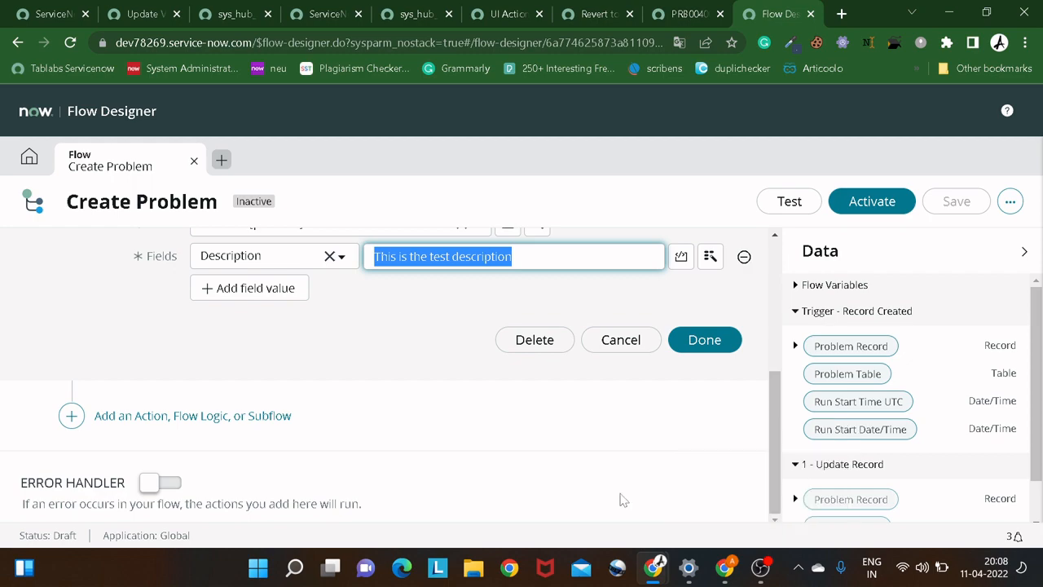
{"action": "left_click", "coordinate": [760, 567]}
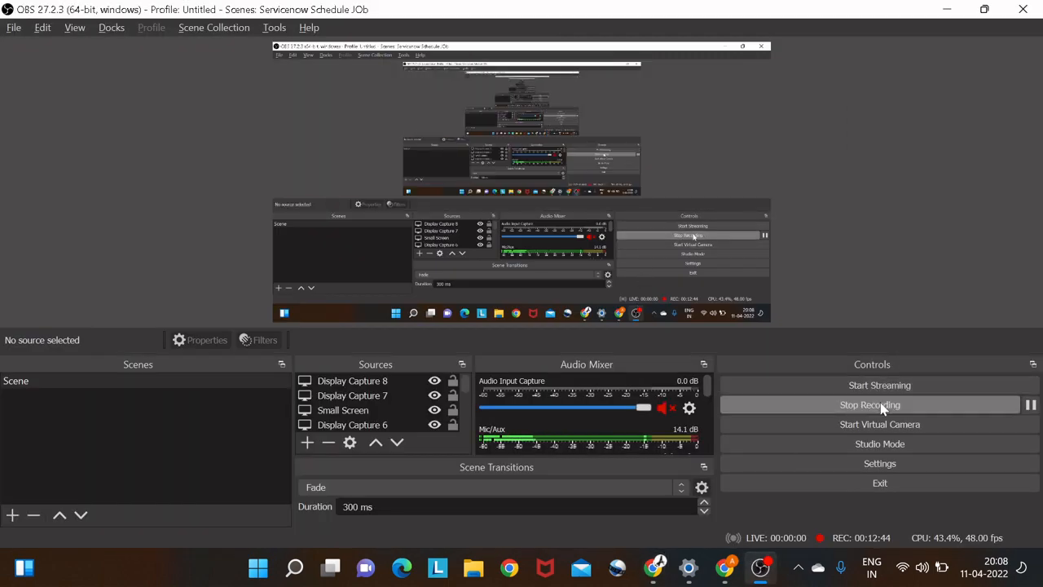